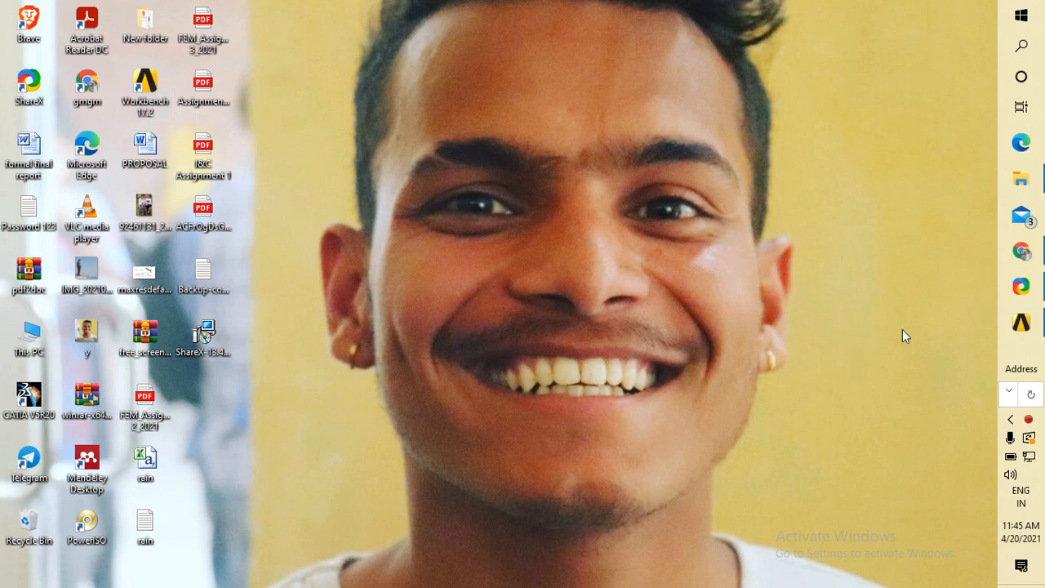
# - Switch to the open ANSYS Workbench window with the unsaved project
pyautogui.click(1023, 329)
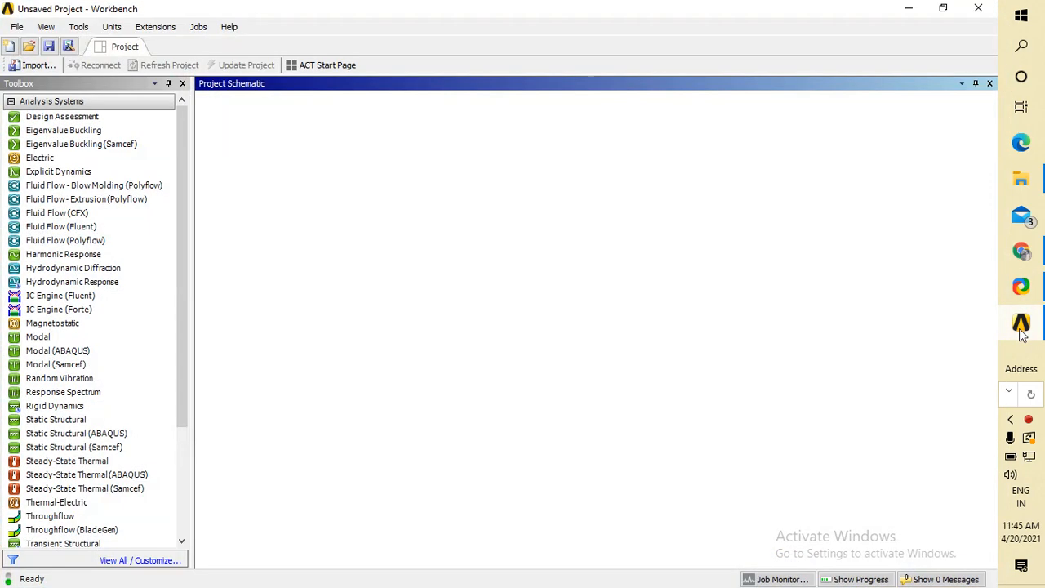
pyautogui.click(909, 9)
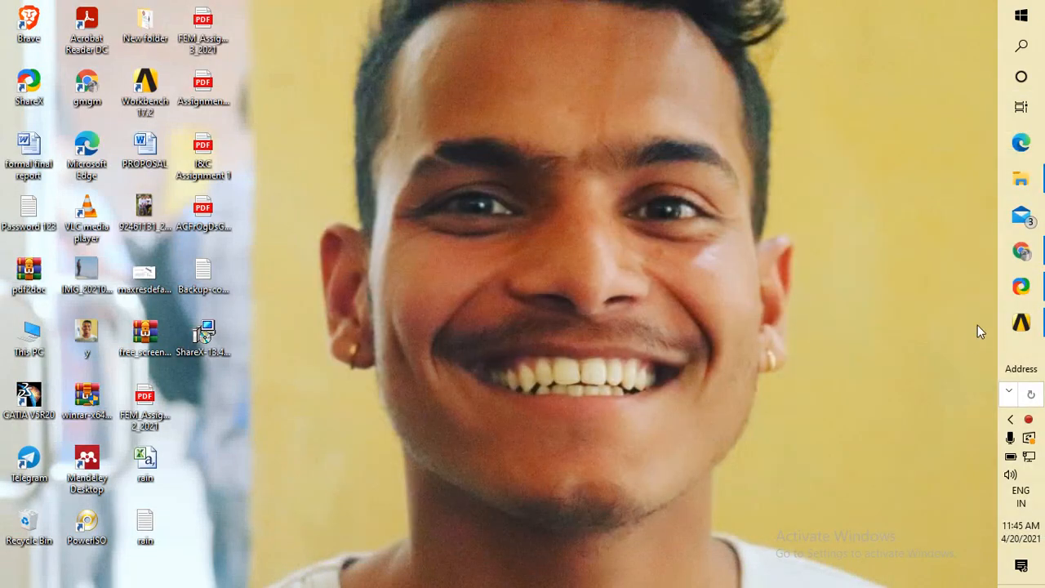
pyautogui.click(1021, 323)
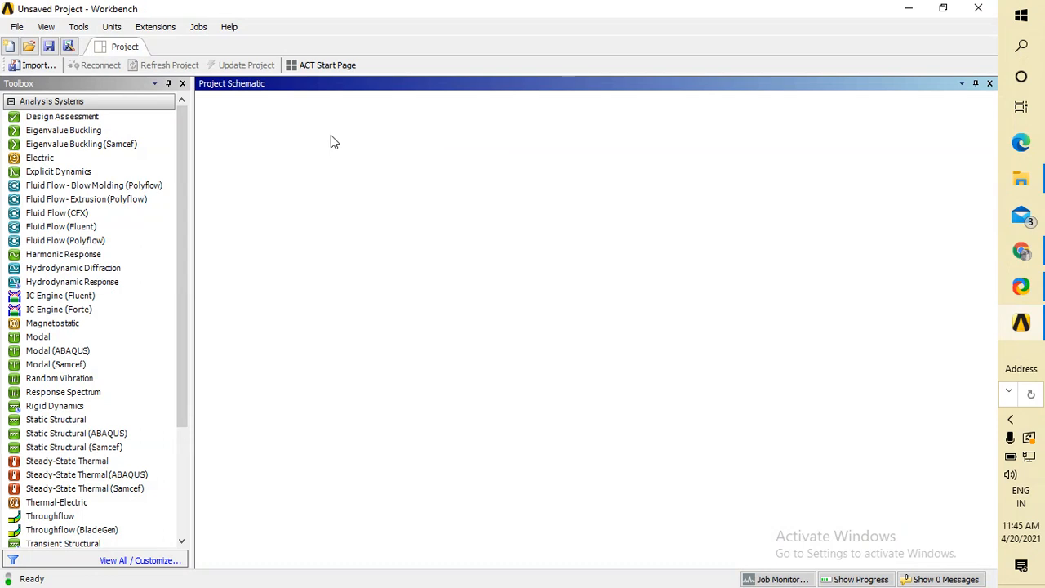
# - Examine the available analysis systems, then expand Component Systems and look through its entries
pyautogui.click(141, 144)
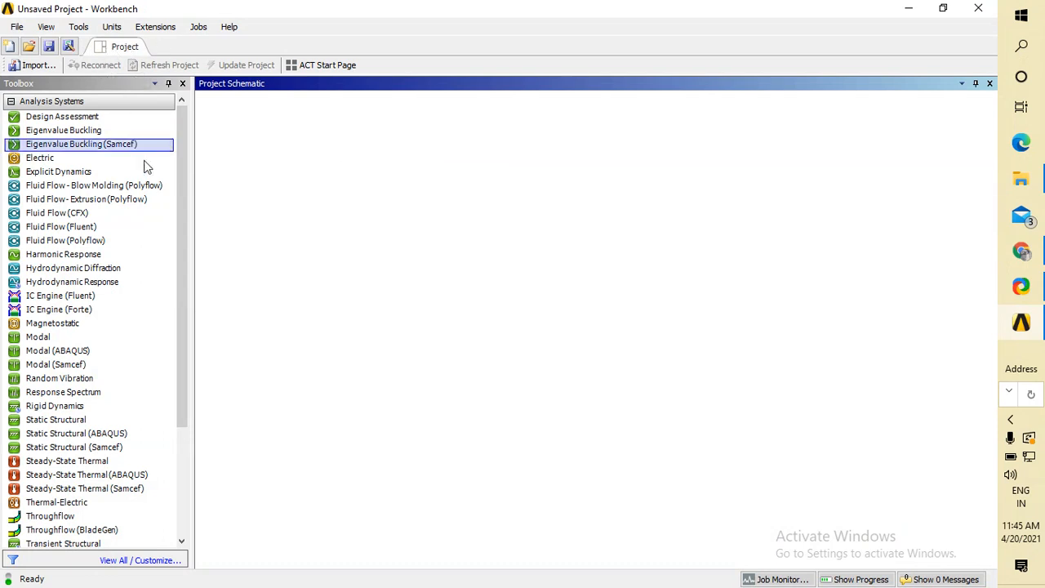
pyautogui.scroll(-4, 133, 163)
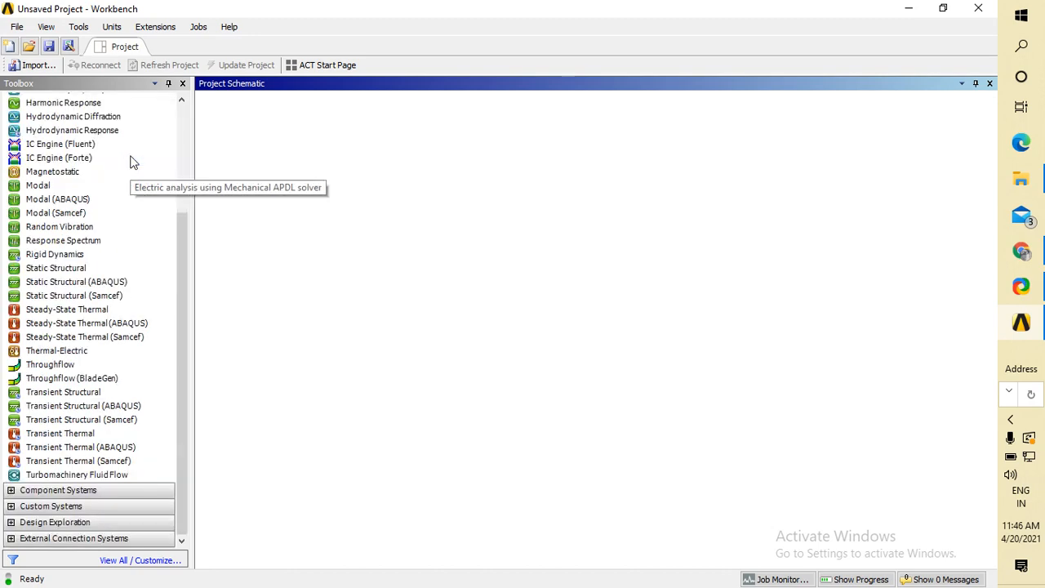
pyautogui.scroll(3, 128, 160)
pyautogui.scroll(-3, 128, 161)
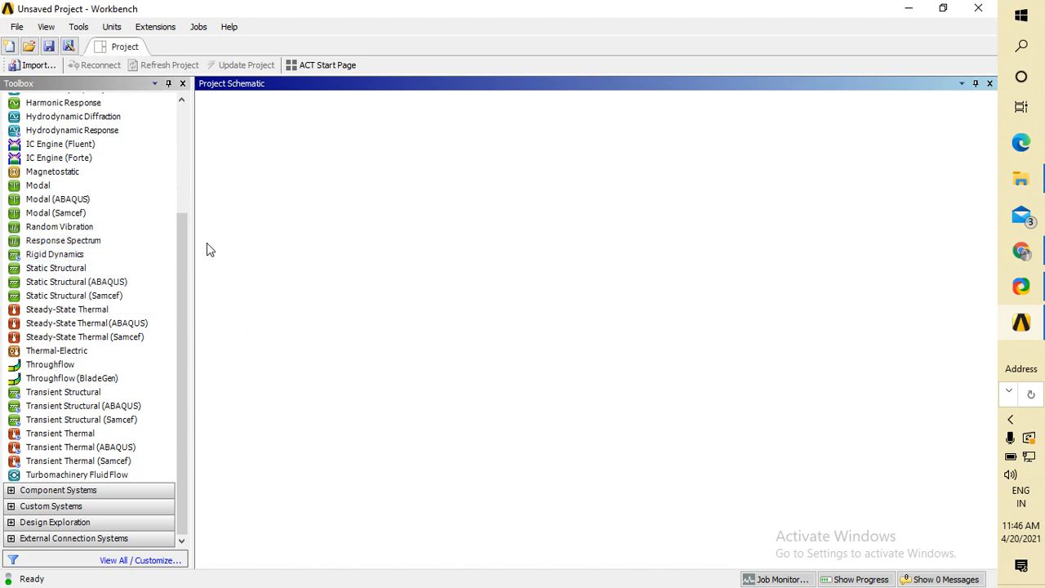
pyautogui.scroll(4, 132, 124)
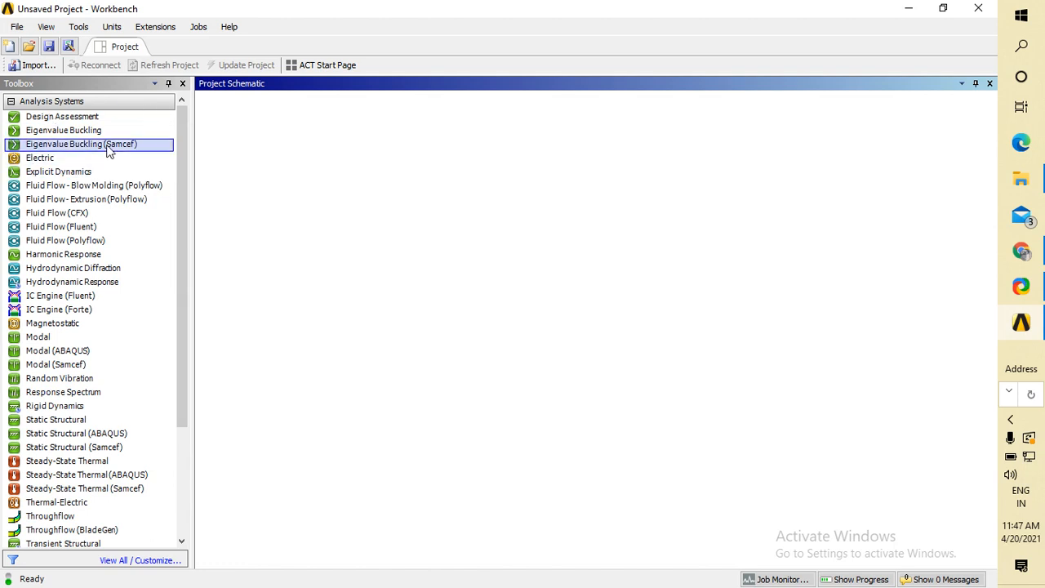
pyautogui.scroll(-4, 122, 213)
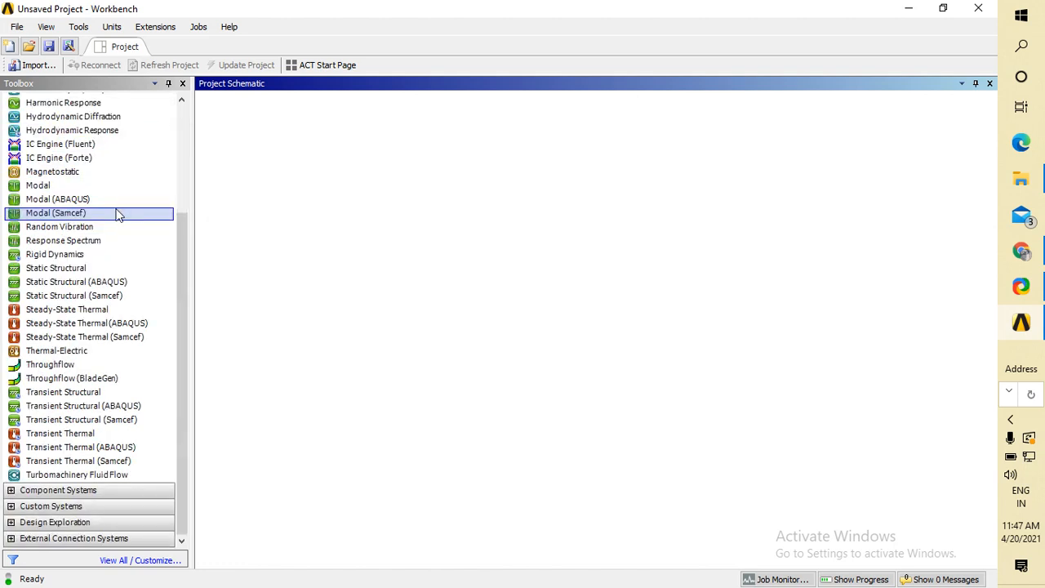
pyautogui.click(11, 491)
pyautogui.scroll(-5, 77, 490)
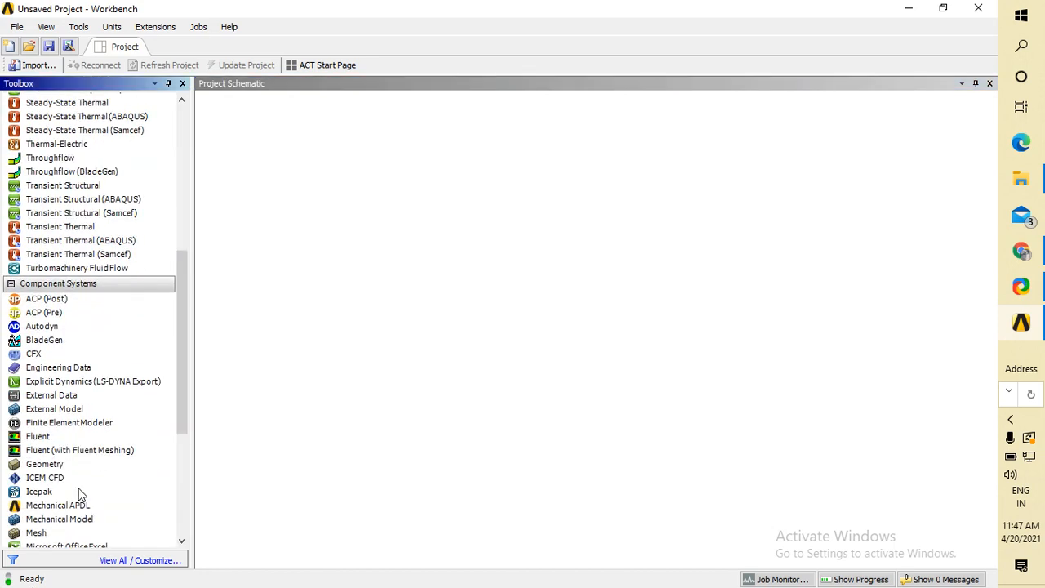
pyautogui.scroll(-3, 89, 420)
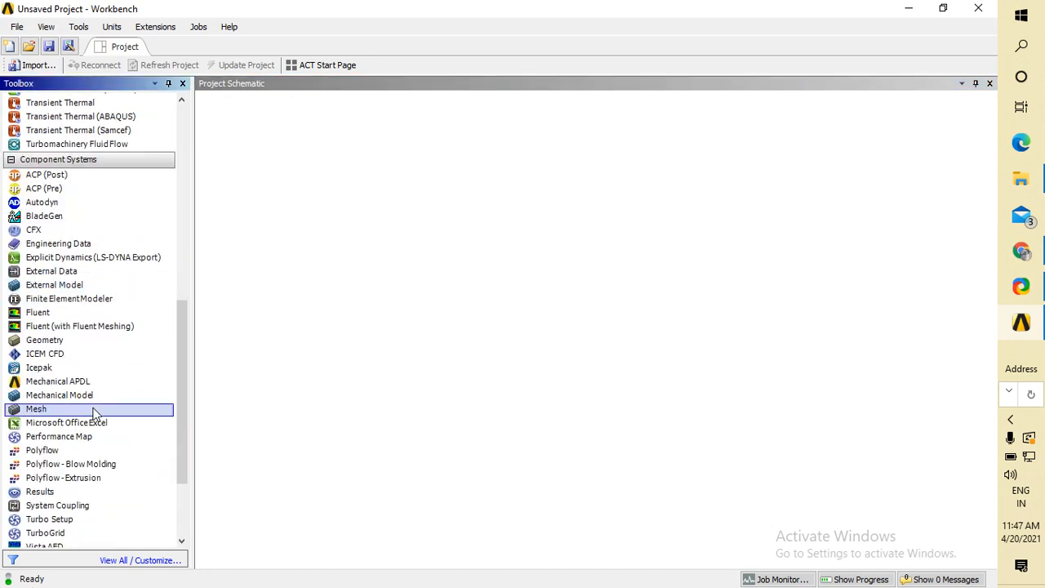
pyautogui.scroll(-3, 92, 413)
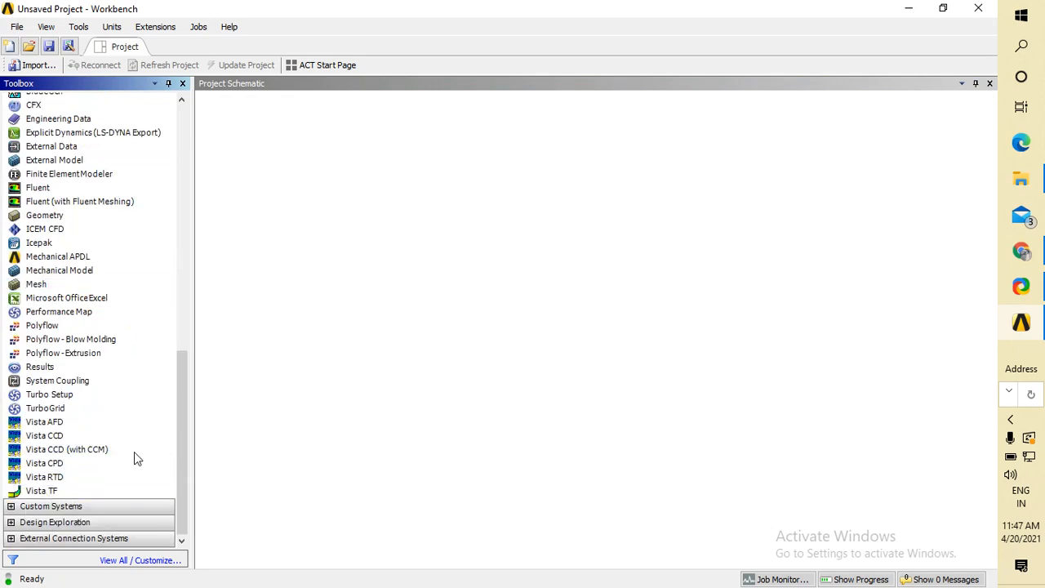
# - Add a Static Structural analysis system to the project schematic and open its Engineering Data
pyautogui.scroll(14, 110, 352)
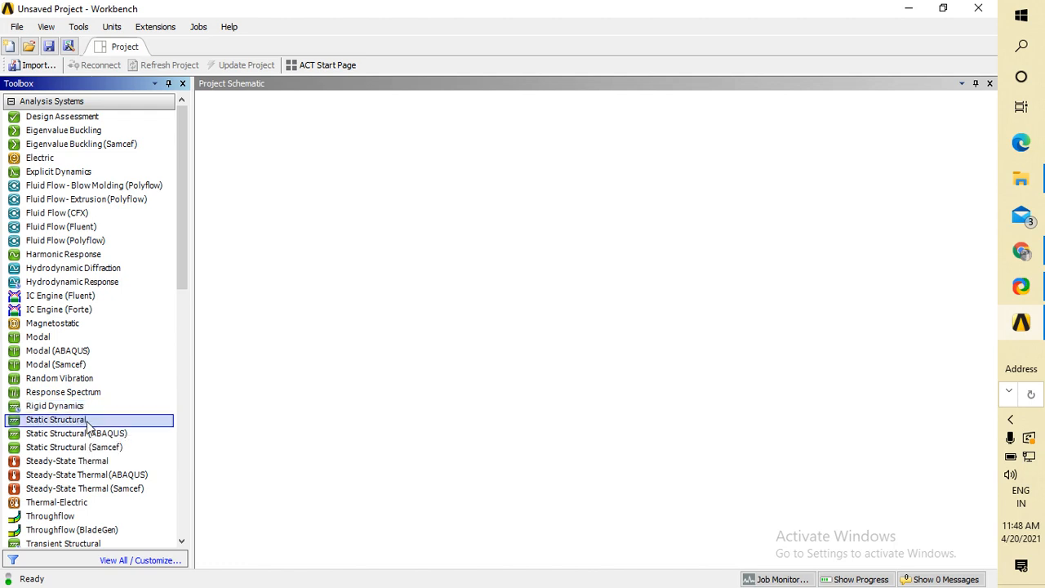
pyautogui.doubleClick(39, 419)
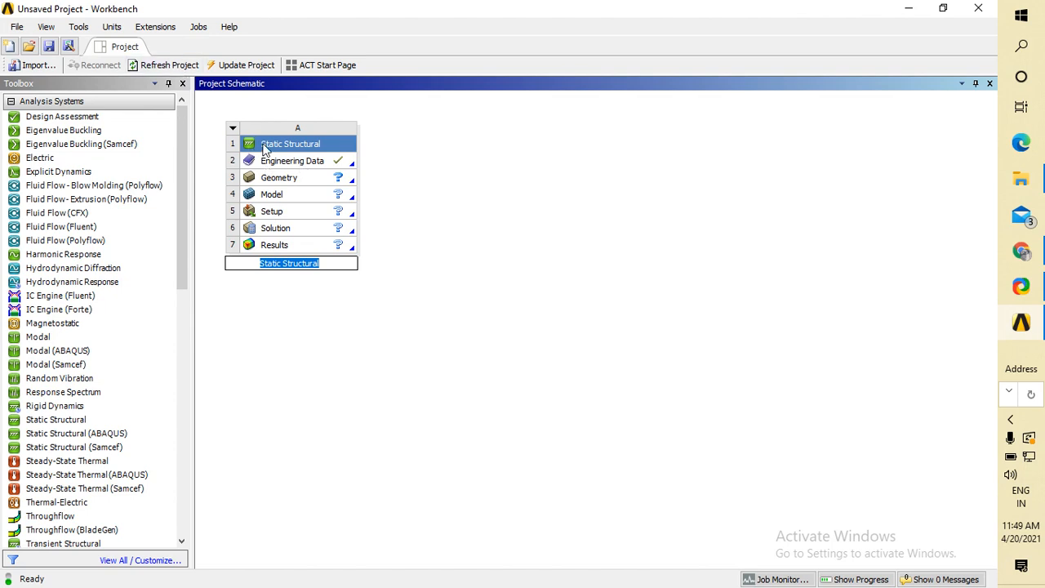
pyautogui.doubleClick(288, 163)
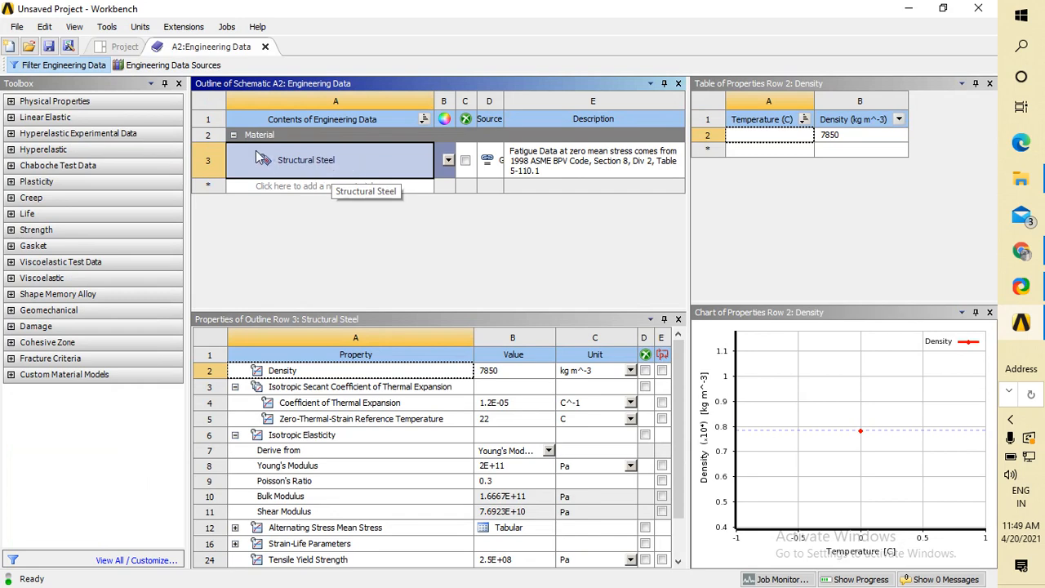
# - Show the engineering data sources, look through the material libraries and display the contents of General Materials
pyautogui.click(172, 65)
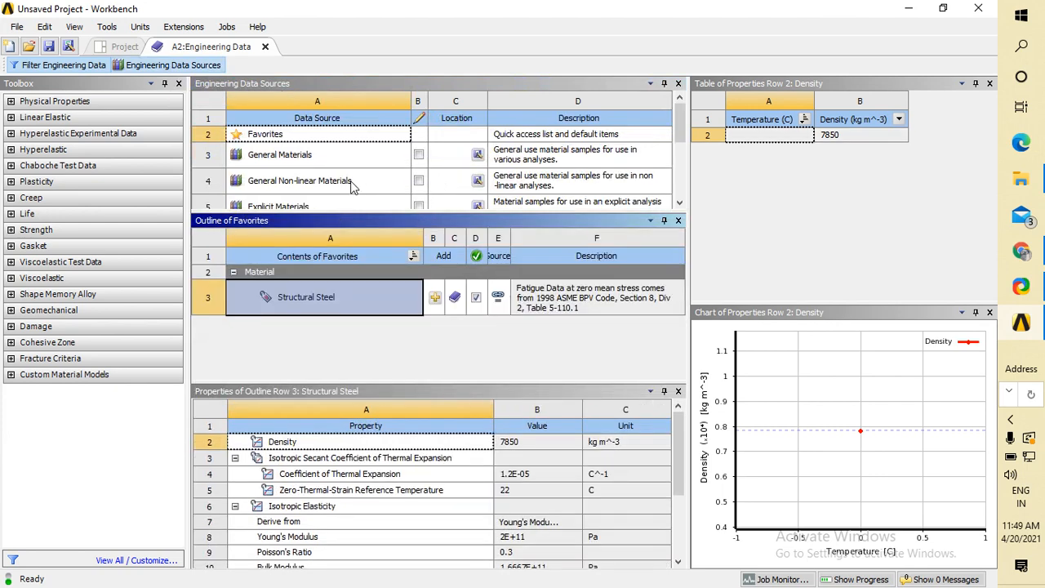
pyautogui.scroll(-2, 353, 186)
pyautogui.scroll(1, 326, 169)
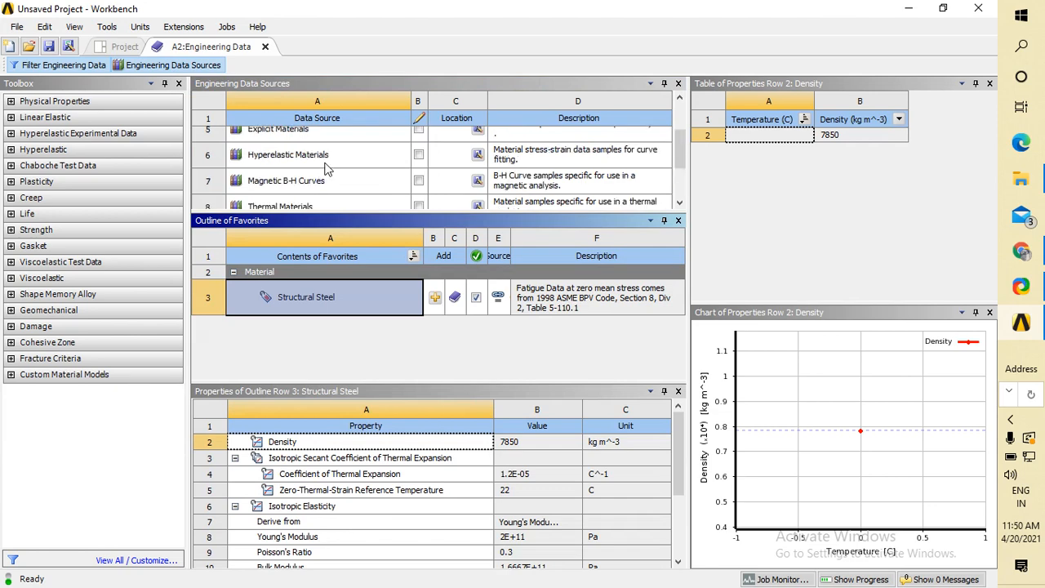
pyautogui.scroll(2, 326, 169)
pyautogui.click(287, 153)
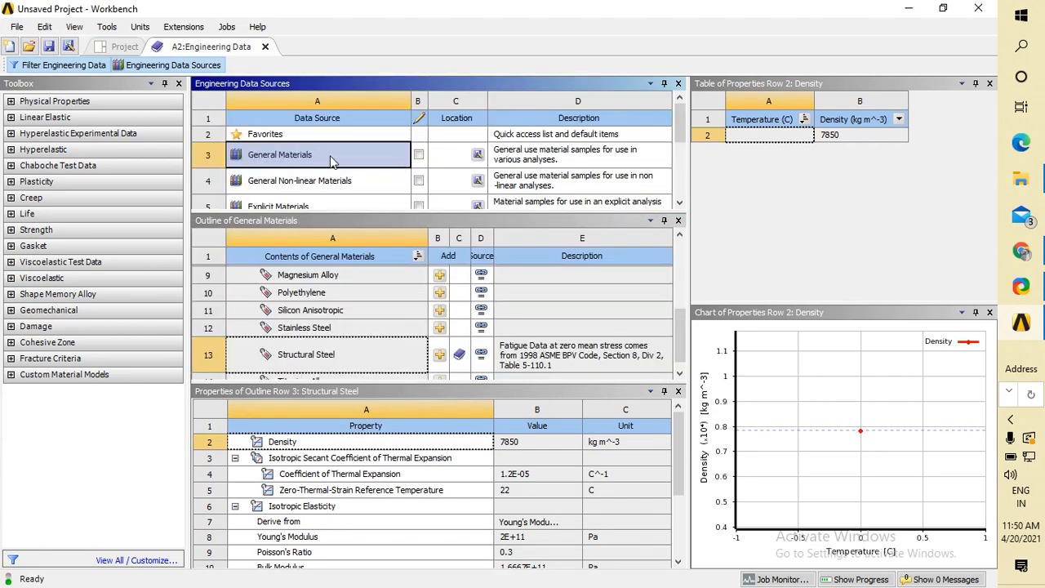
pyautogui.scroll(-2, 345, 167)
pyautogui.scroll(2, 349, 163)
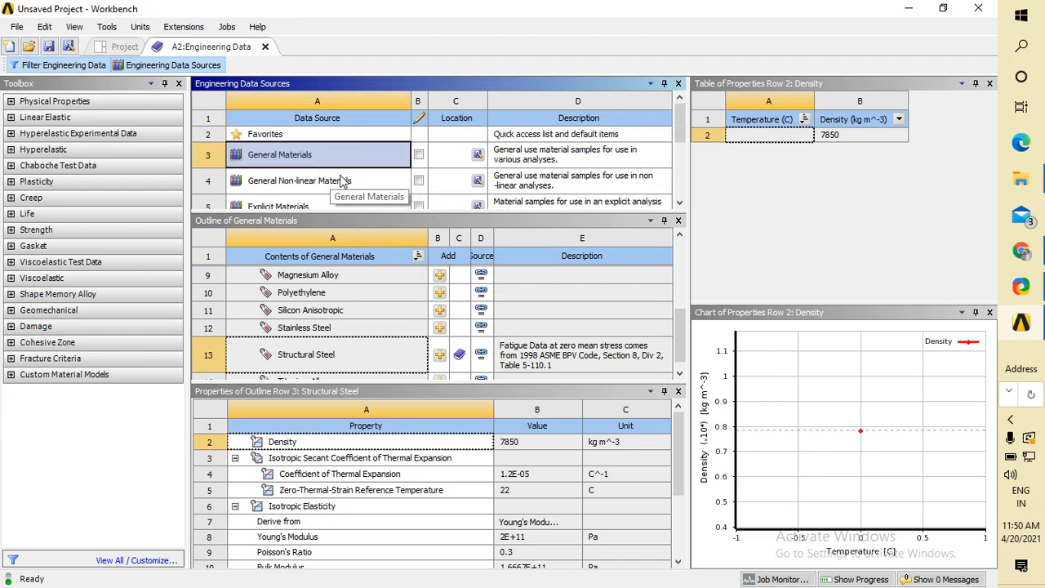
pyautogui.scroll(-2, 302, 159)
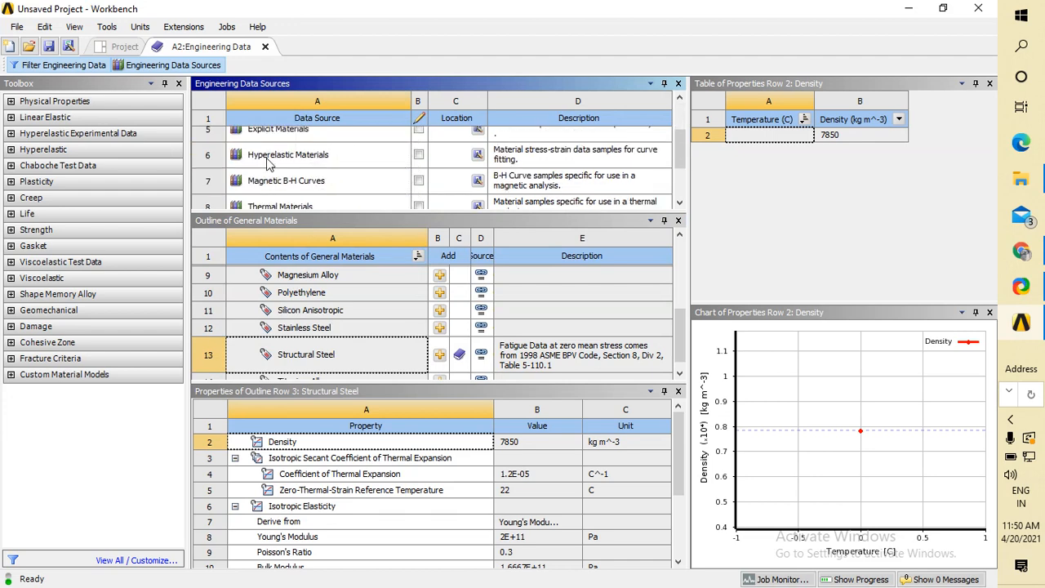
pyautogui.scroll(2, 272, 168)
pyautogui.scroll(-2, 286, 184)
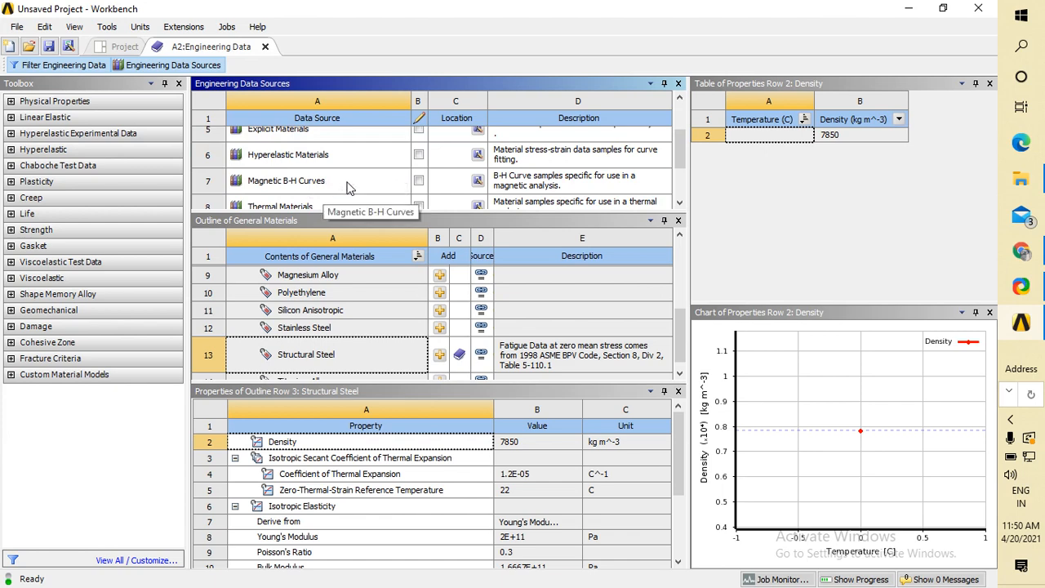
pyautogui.scroll(2, 357, 187)
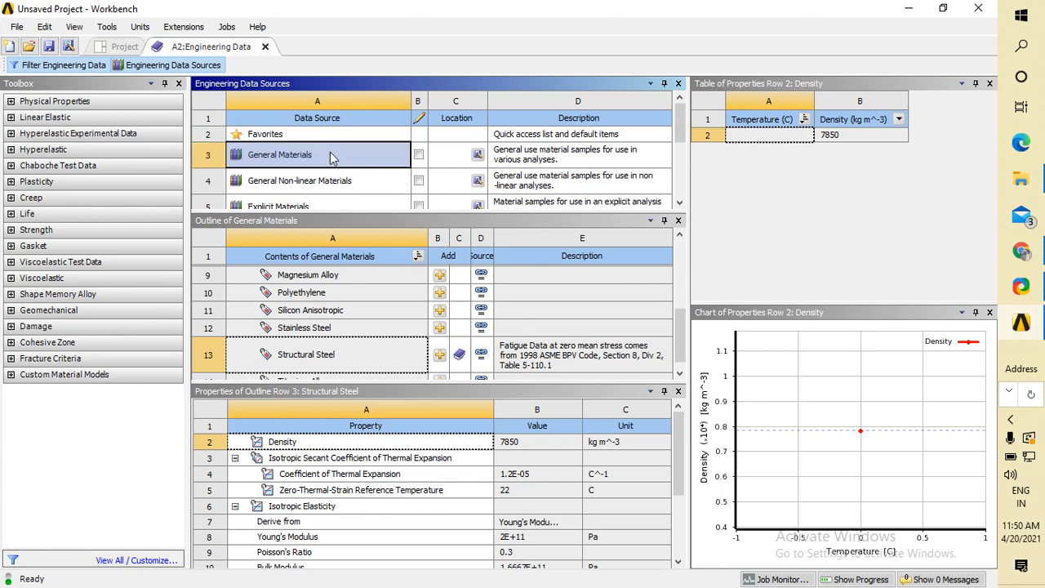
pyautogui.click(419, 164)
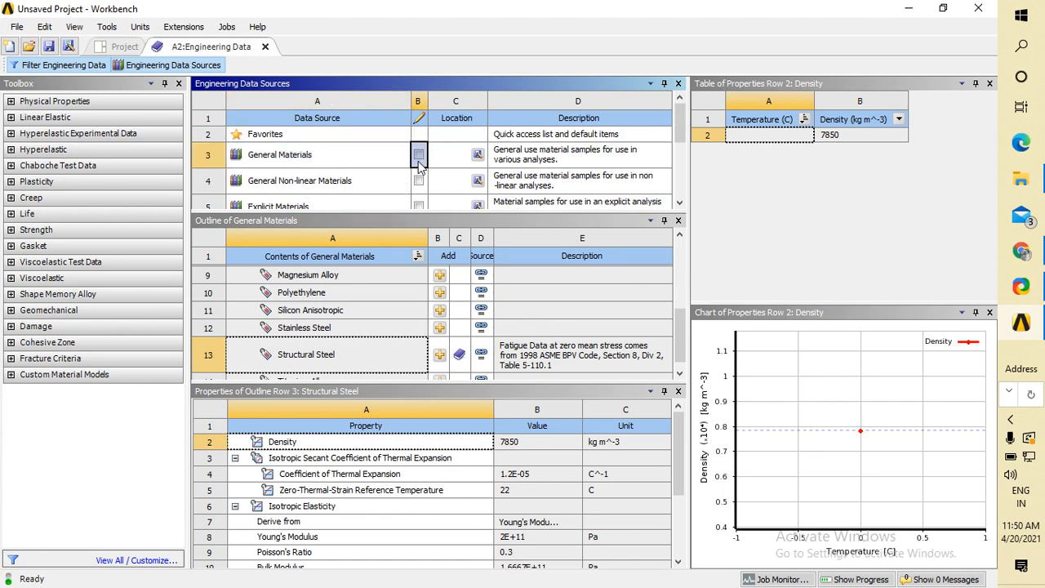
pyautogui.click(419, 154)
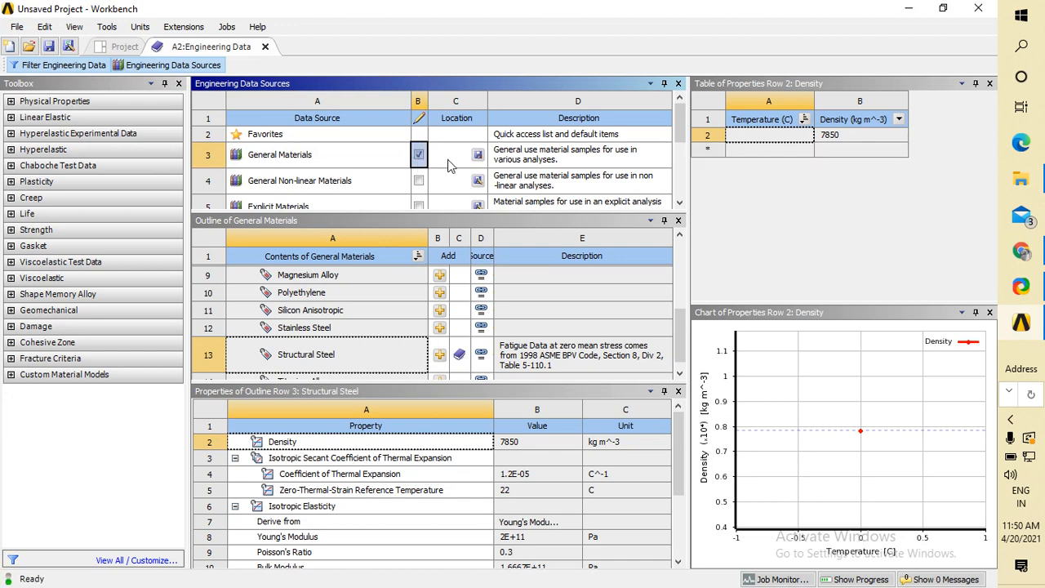
pyautogui.click(438, 162)
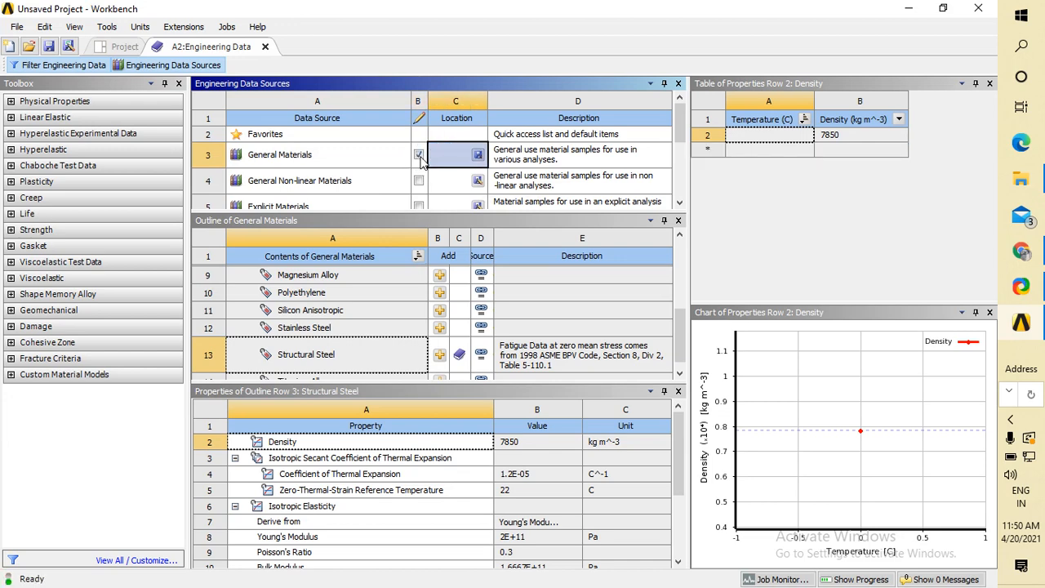
pyautogui.click(418, 156)
pyautogui.click(418, 156)
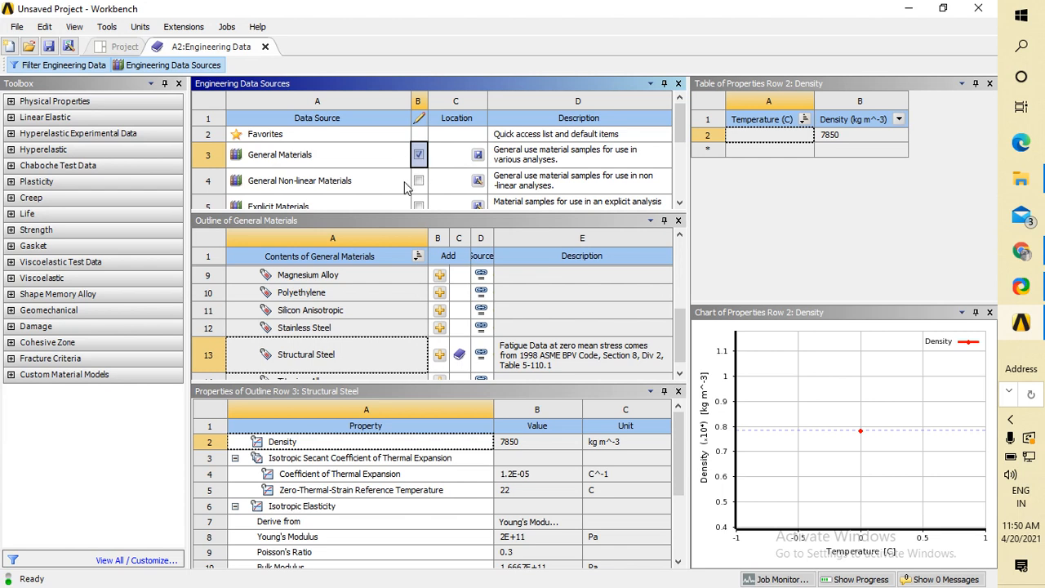
pyautogui.click(418, 155)
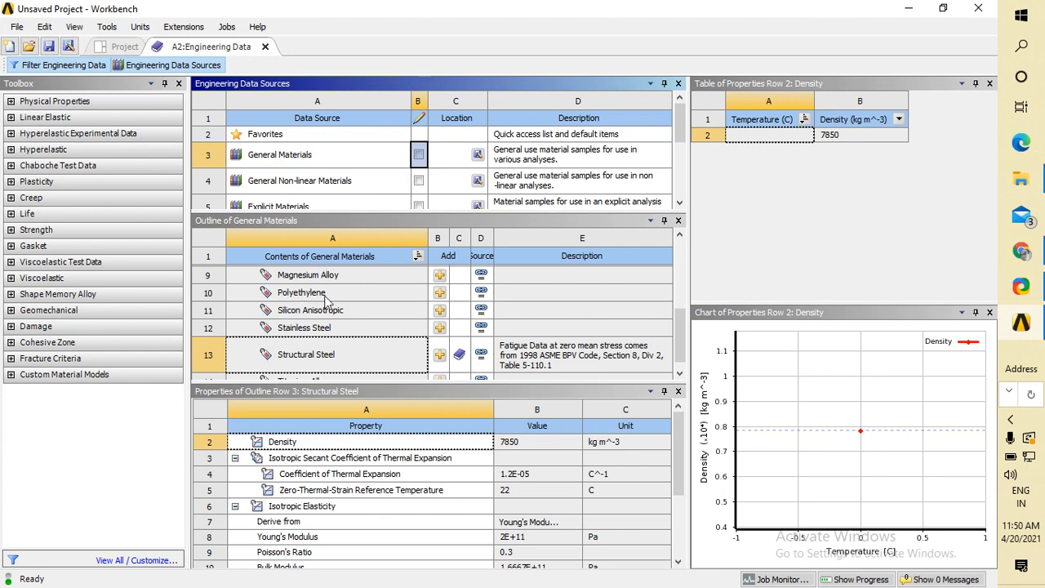
# - Turn off the engineering data filter and return from the data sources to the project's own material list
pyautogui.scroll(-1, 280, 314)
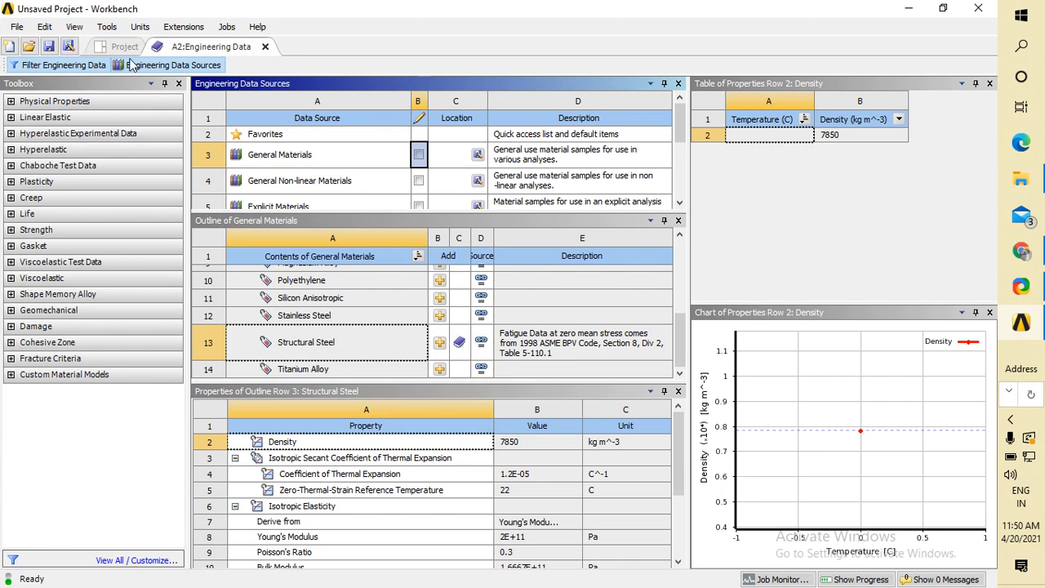
pyautogui.click(69, 67)
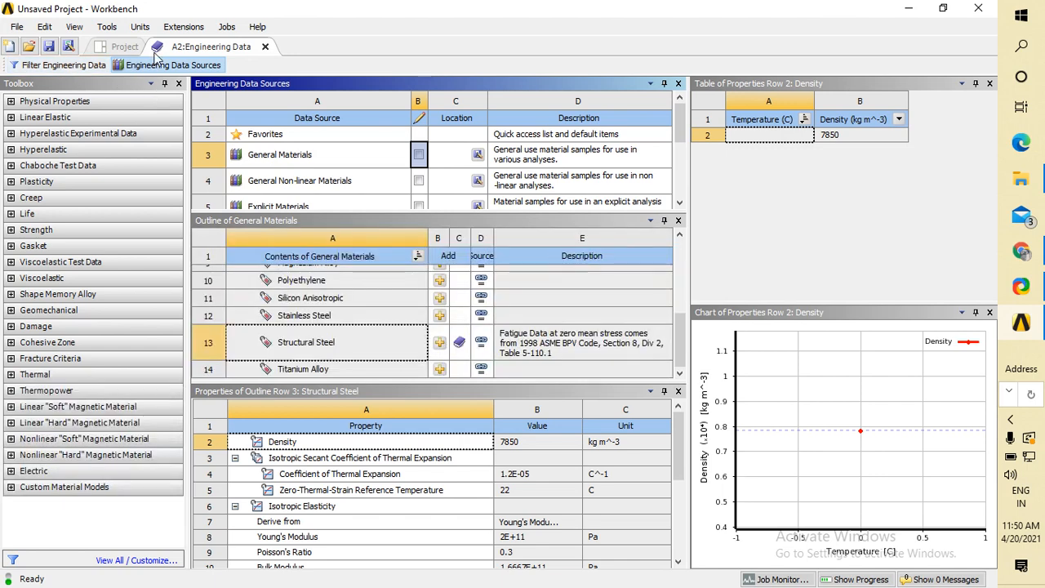
pyautogui.click(143, 68)
pyautogui.click(143, 69)
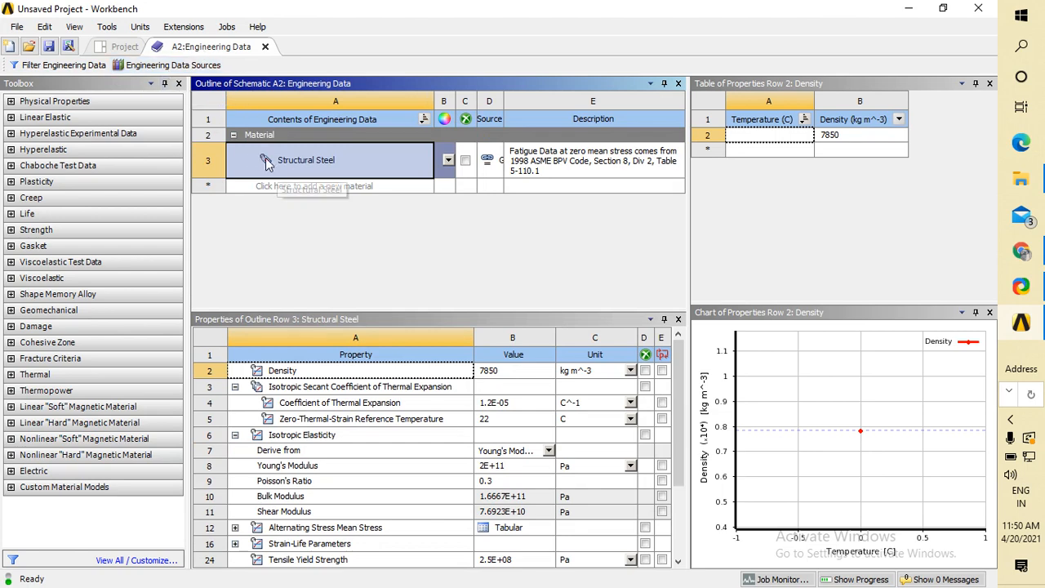
# - Add Stainless Steel from the General Materials library to the engineering data and return to the project's material list
pyautogui.click(173, 65)
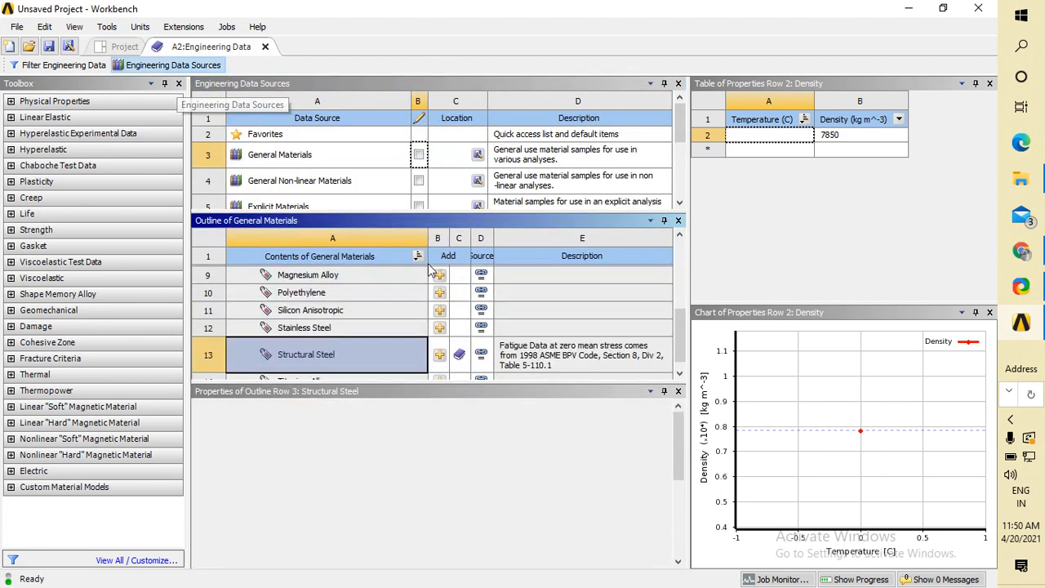
pyautogui.click(461, 331)
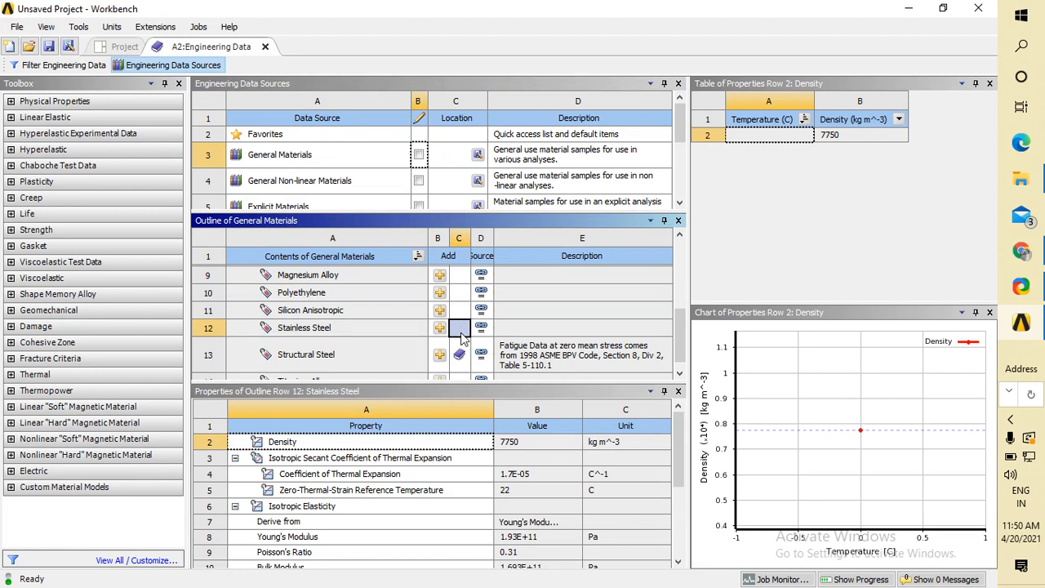
pyautogui.click(440, 330)
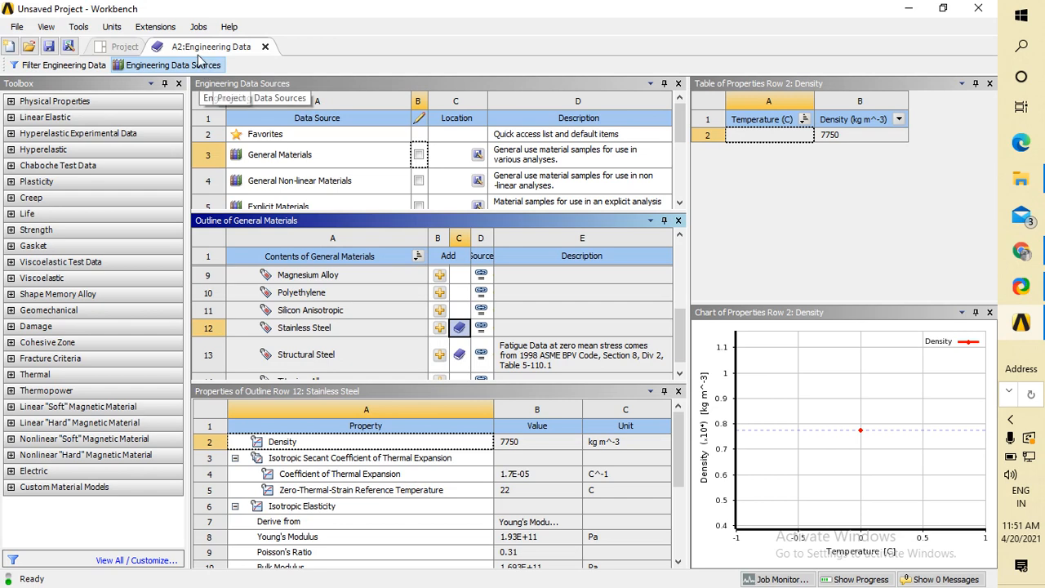
pyautogui.click(166, 65)
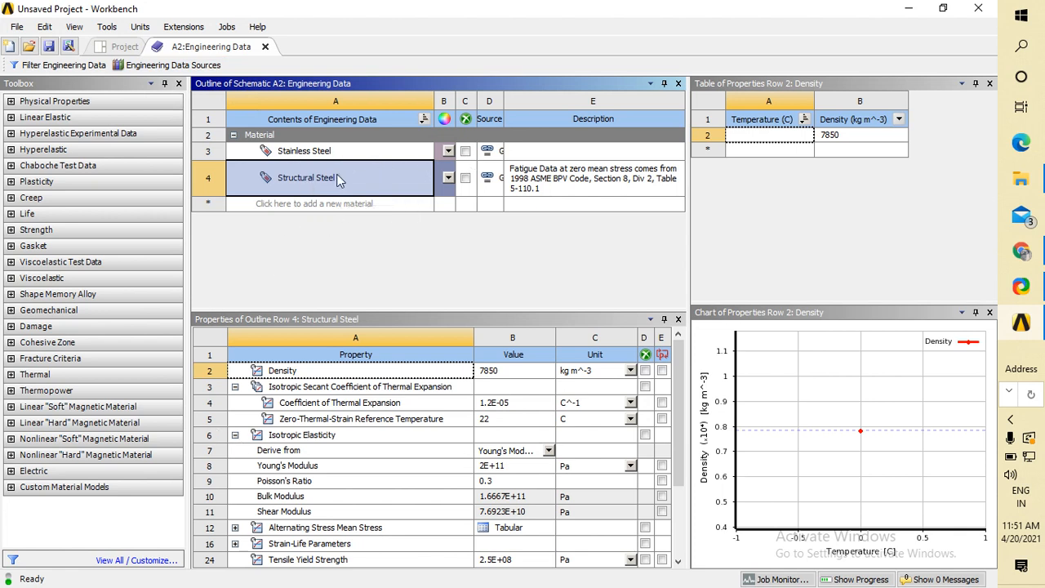
# - Review the properties of Structural Steel, from its elastic constants to its strength and thermal data
pyautogui.click(360, 176)
pyautogui.click(360, 176)
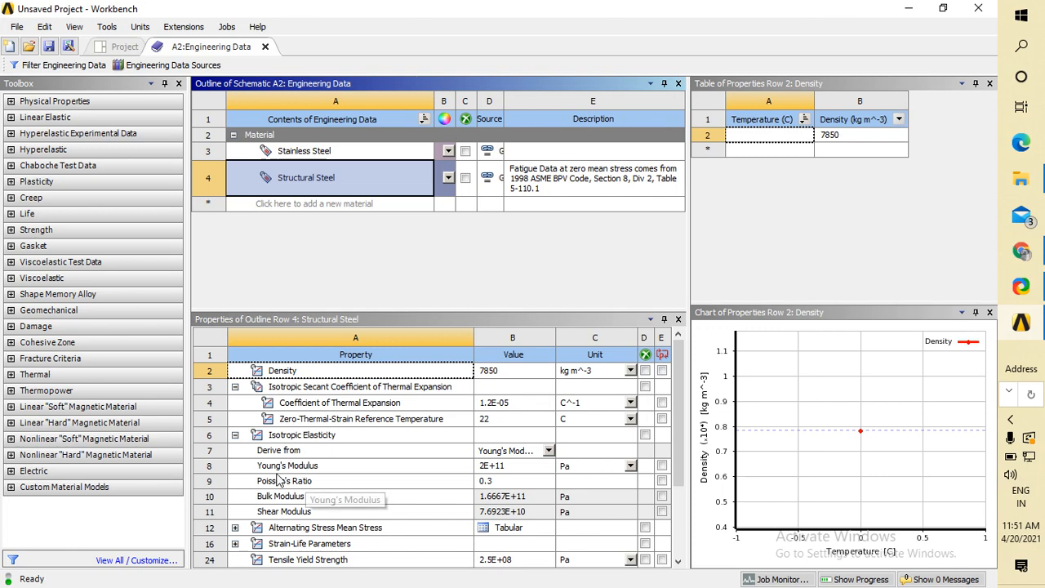
pyautogui.scroll(-2, 245, 523)
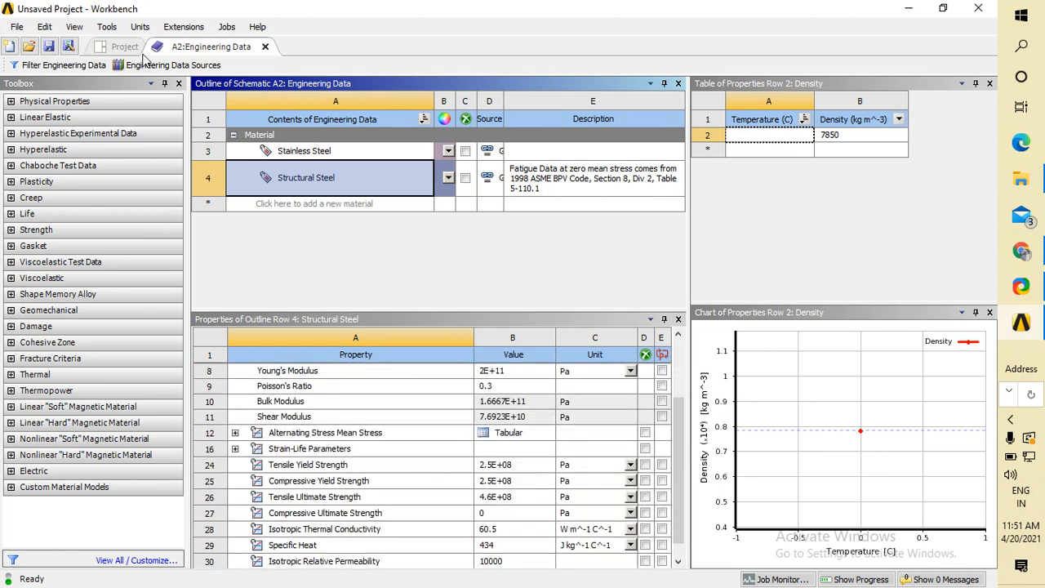
# - Close the engineering data and open the Static Structural system's Geometry in DesignModeler
pyautogui.click(265, 46)
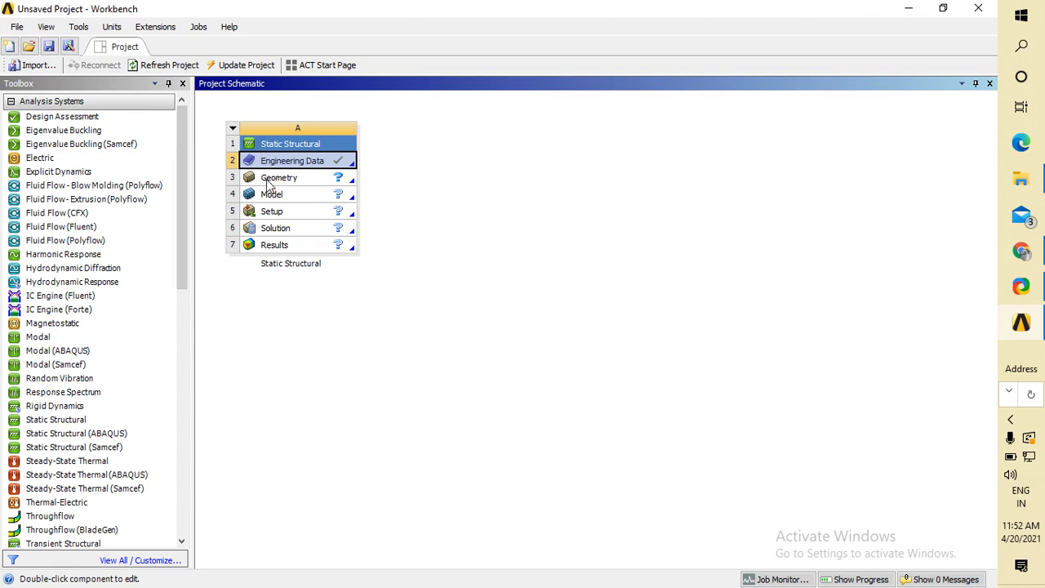
pyautogui.doubleClick(266, 179)
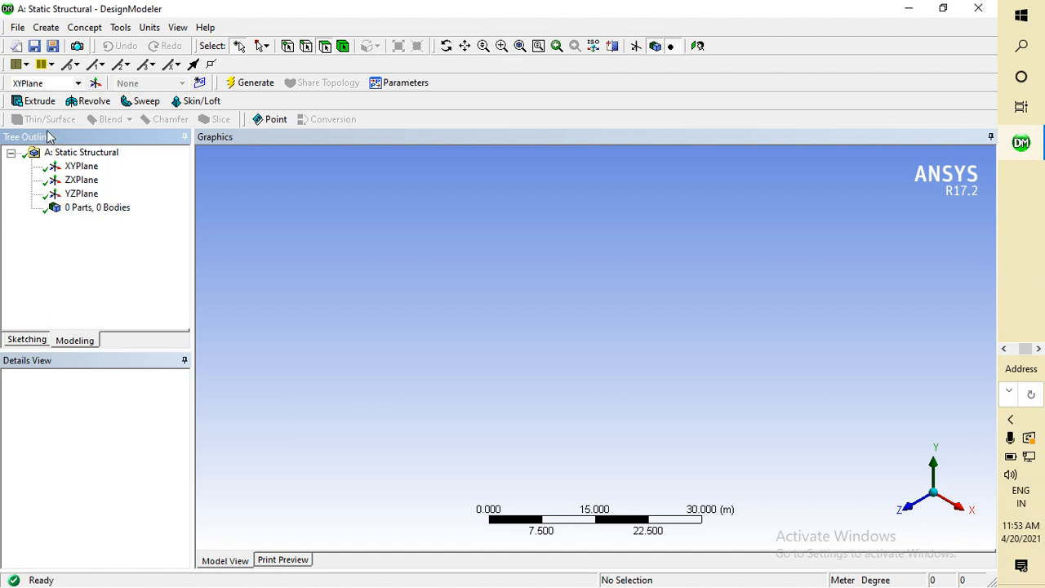
# - Switch DesignModeler to sketching mode and make XYPlane the active plane
pyautogui.click(27, 339)
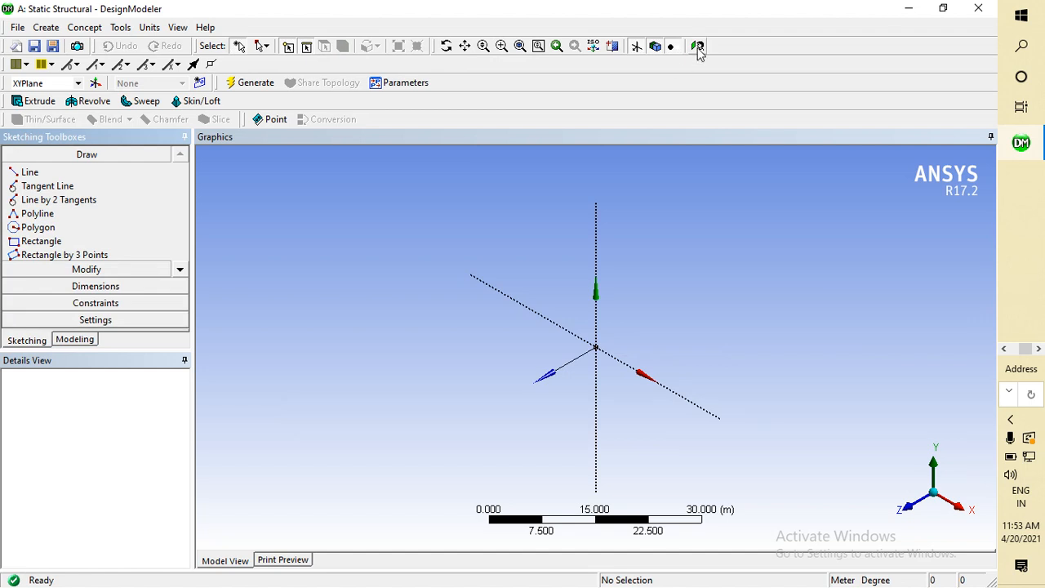
pyautogui.click(48, 84)
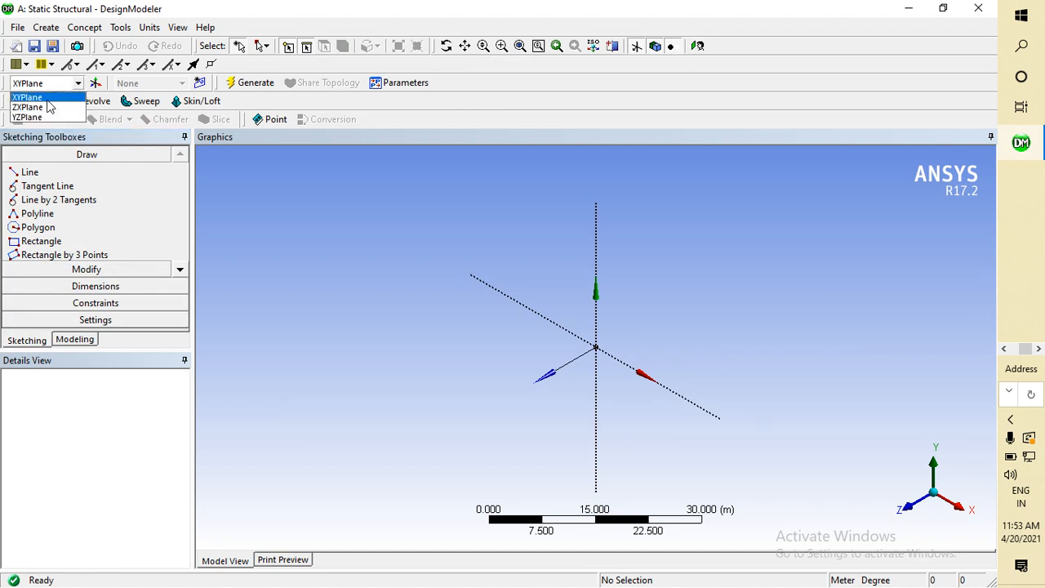
pyautogui.click(33, 97)
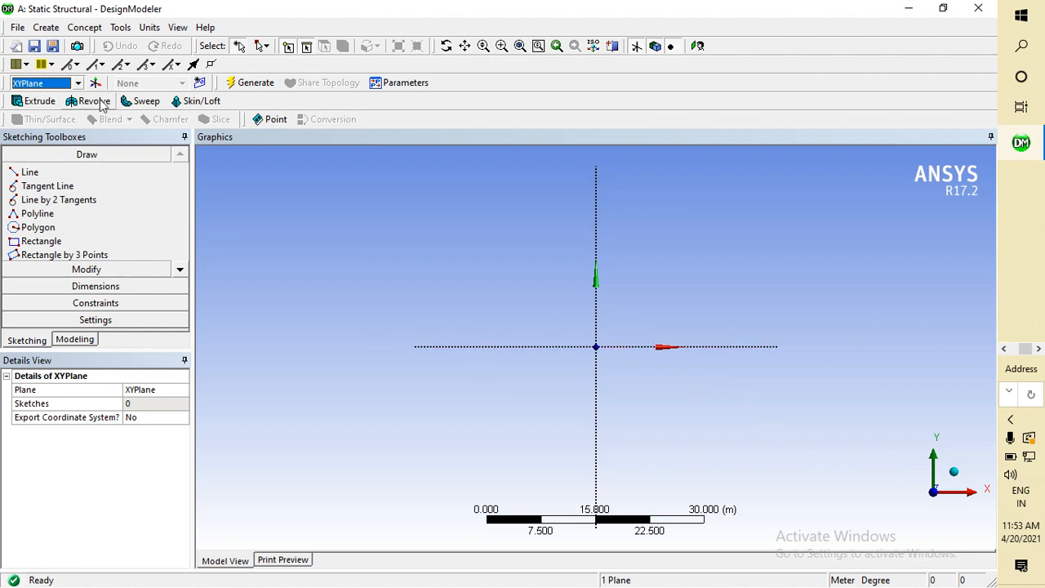
# - Import the external geometry file "the ansys lec 11 beam example.stp" and generate the beam body
pyautogui.click(16, 30)
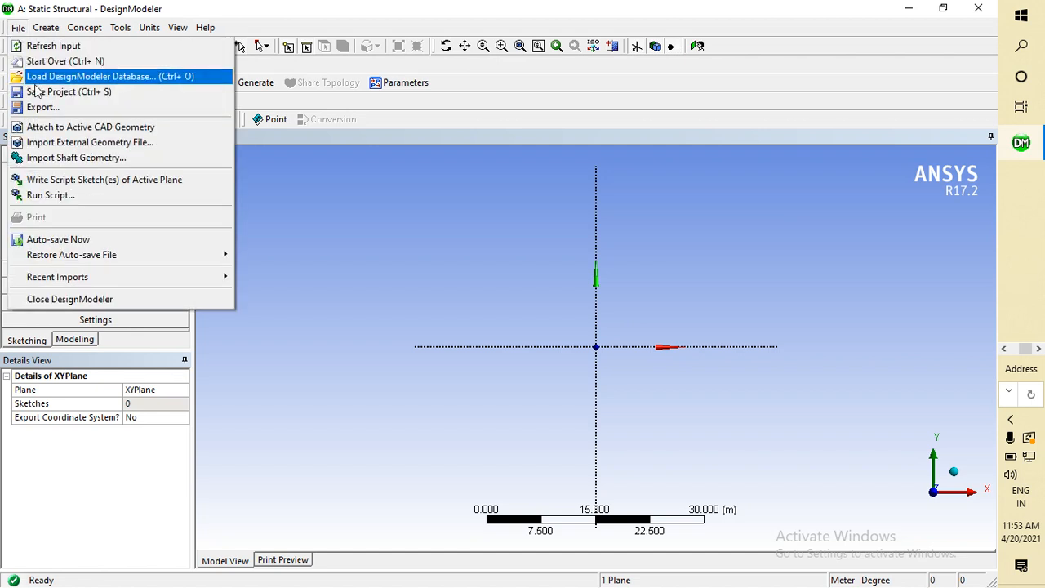
pyautogui.click(57, 143)
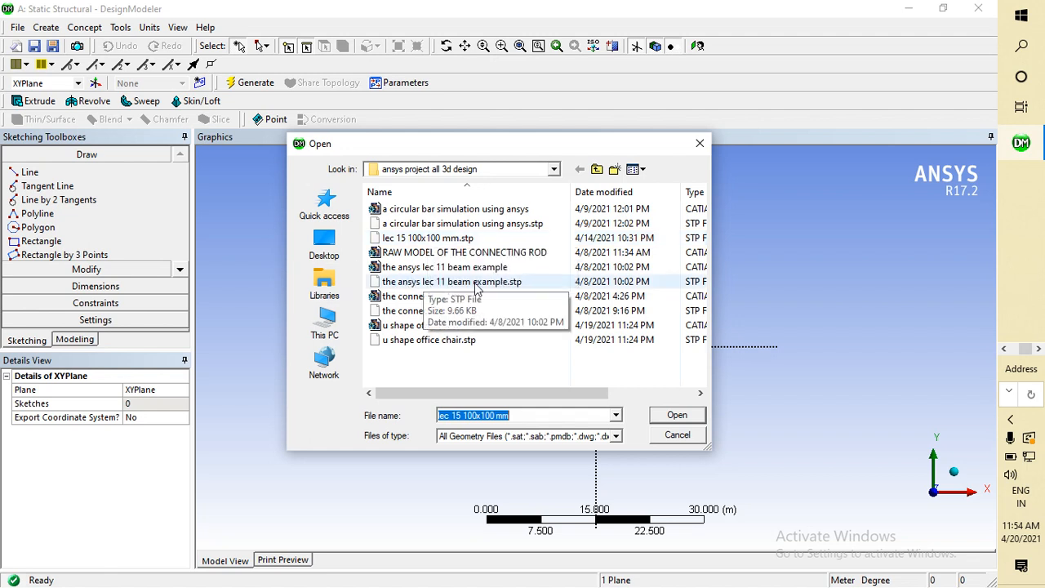
pyautogui.click(420, 284)
pyautogui.doubleClick(418, 282)
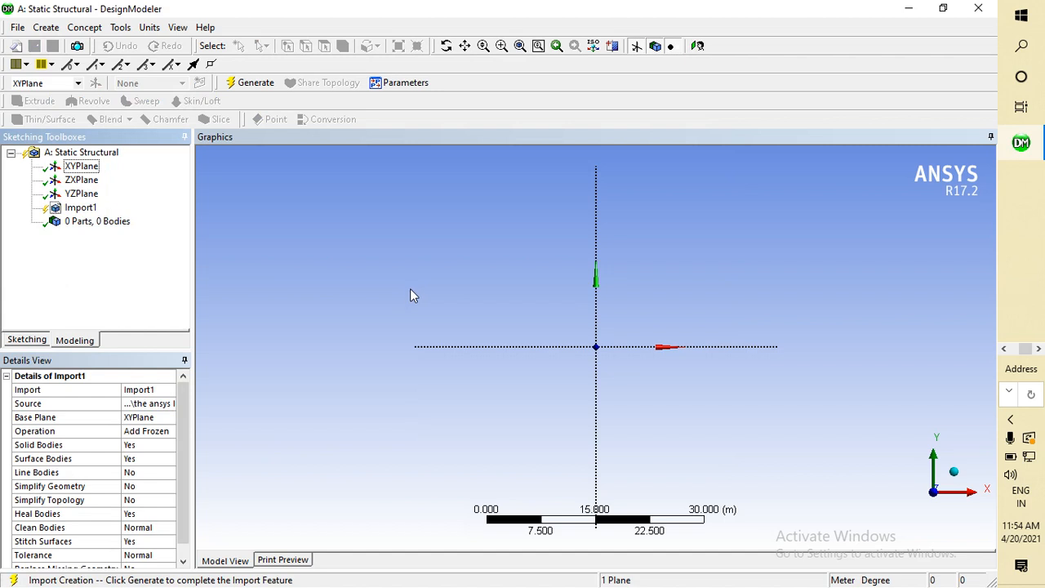
pyautogui.click(72, 339)
pyautogui.click(229, 82)
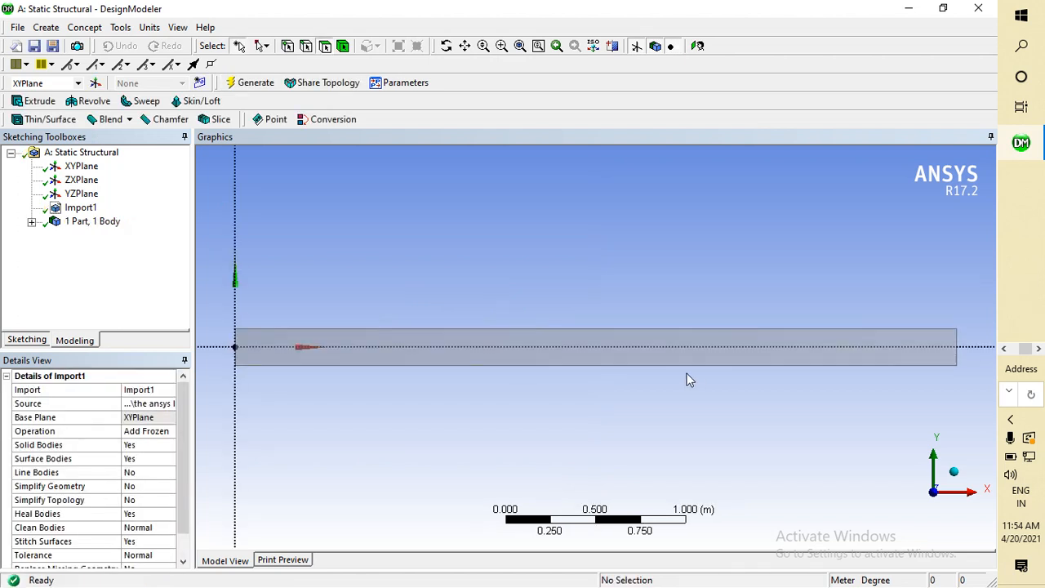
# - Examine the imported beam at different zoom levels and in a tilted 3D view, ending facing the XY plane
pyautogui.scroll(-5, 669, 351)
pyautogui.scroll(5, 661, 344)
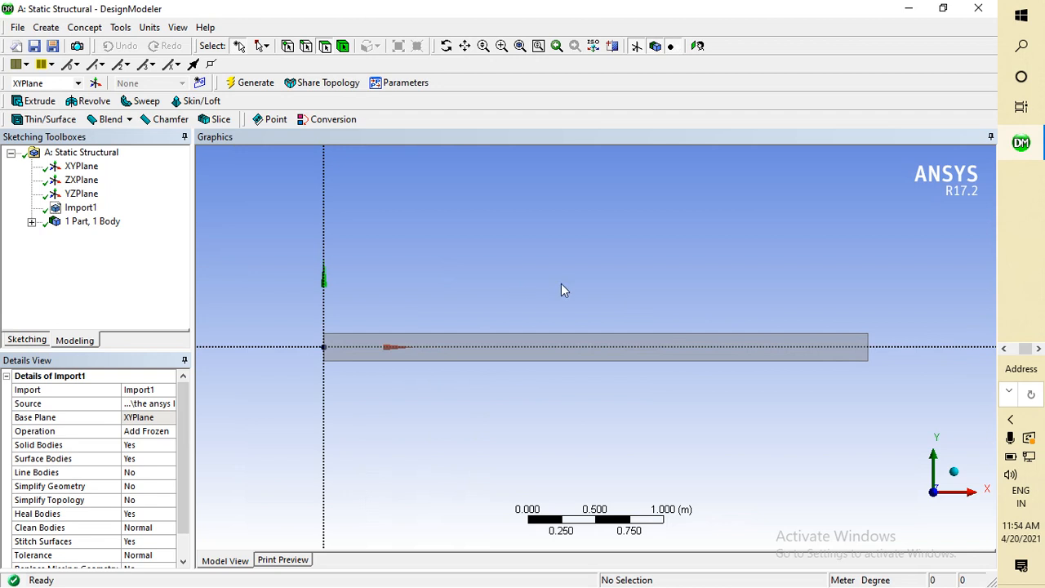
pyautogui.scroll(-3, 499, 284)
pyautogui.scroll(3, 498, 284)
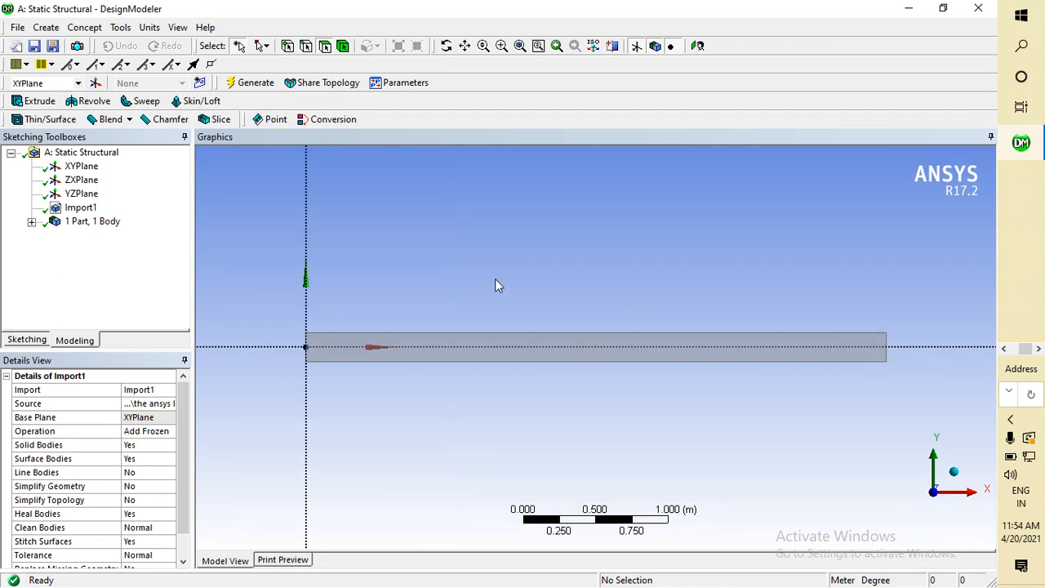
pyautogui.scroll(-2, 494, 285)
pyautogui.scroll(2, 493, 282)
pyautogui.scroll(-3, 493, 282)
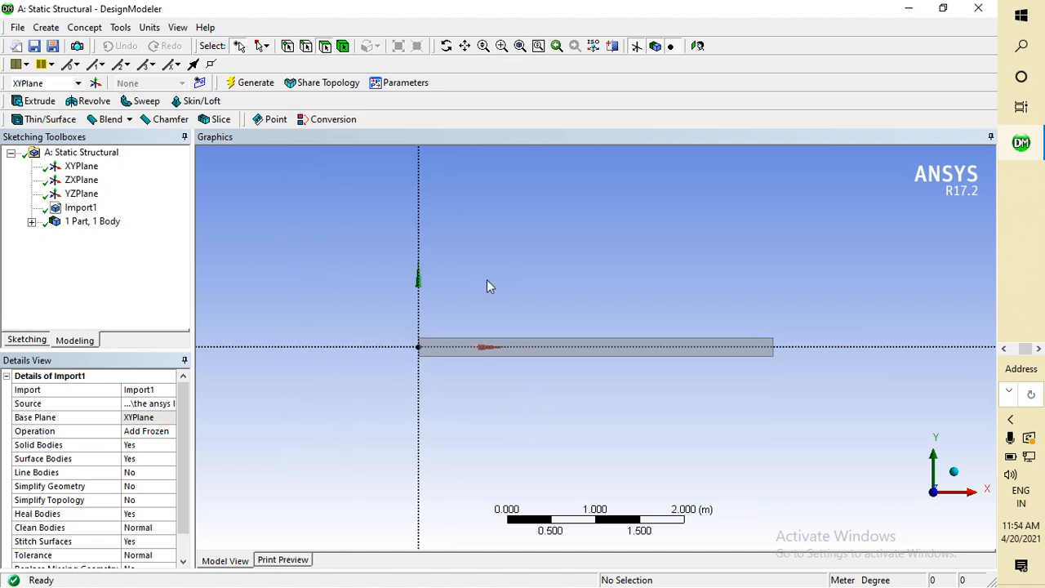
pyautogui.scroll(3, 481, 286)
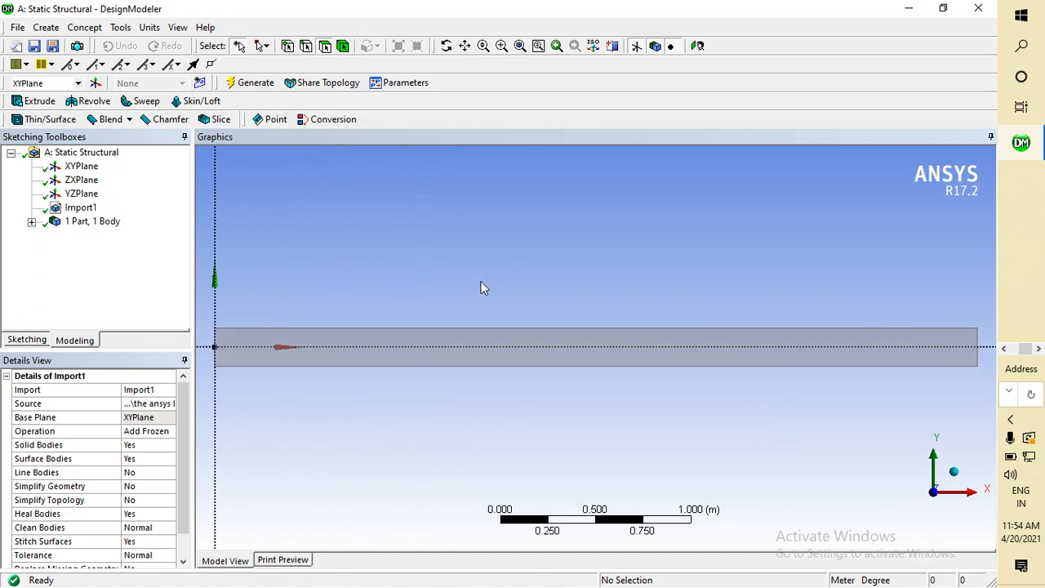
pyautogui.scroll(-1, 479, 283)
pyautogui.scroll(1, 479, 284)
pyautogui.scroll(-3, 476, 282)
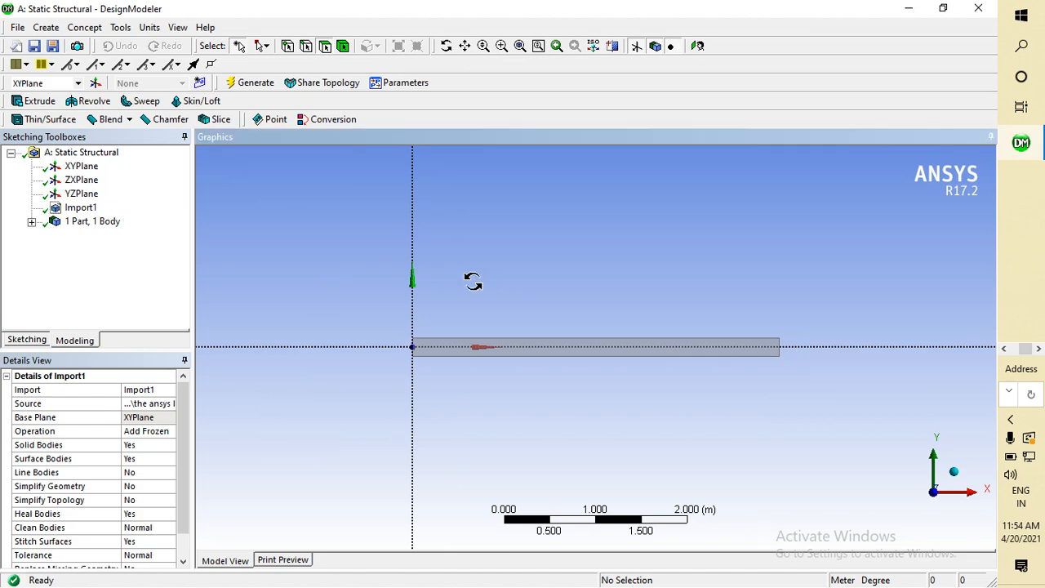
pyautogui.moveTo(473, 280); pyautogui.dragTo(424, 310)
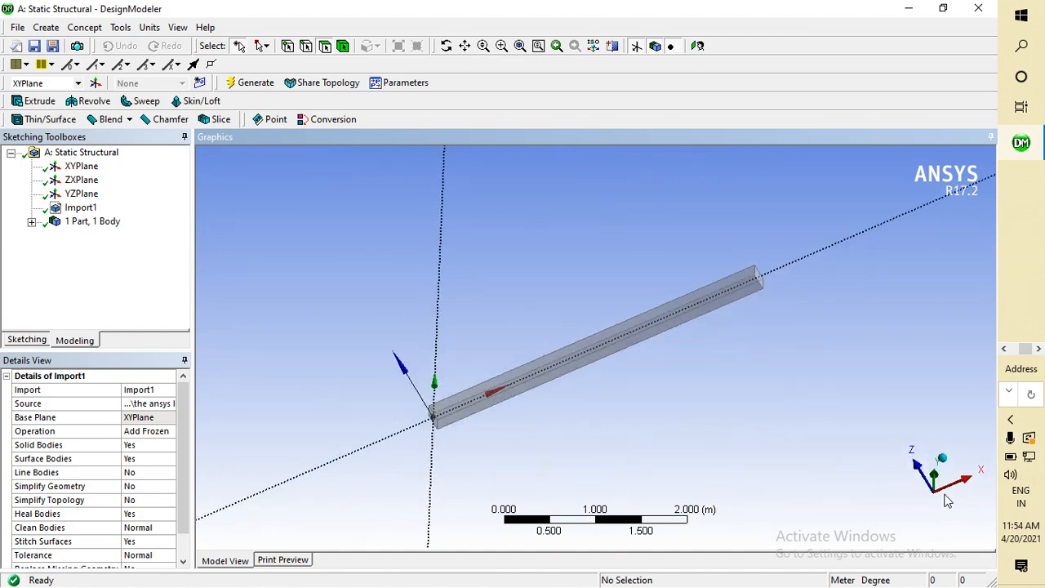
pyautogui.click(918, 469)
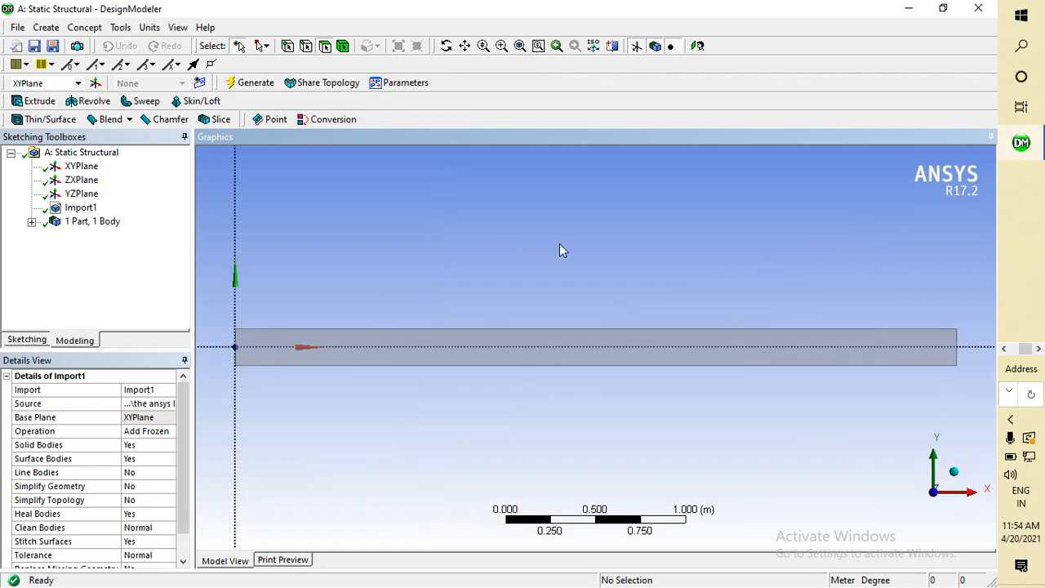
pyautogui.scroll(-3, 561, 250)
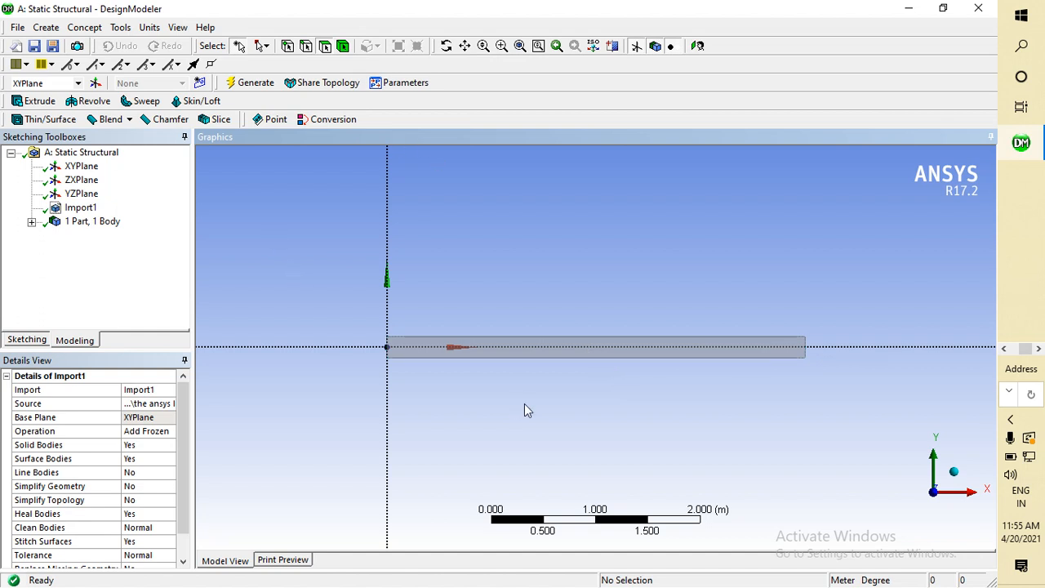
# - Inspect the details of the beam's front face and of the import feature
pyautogui.click(632, 349)
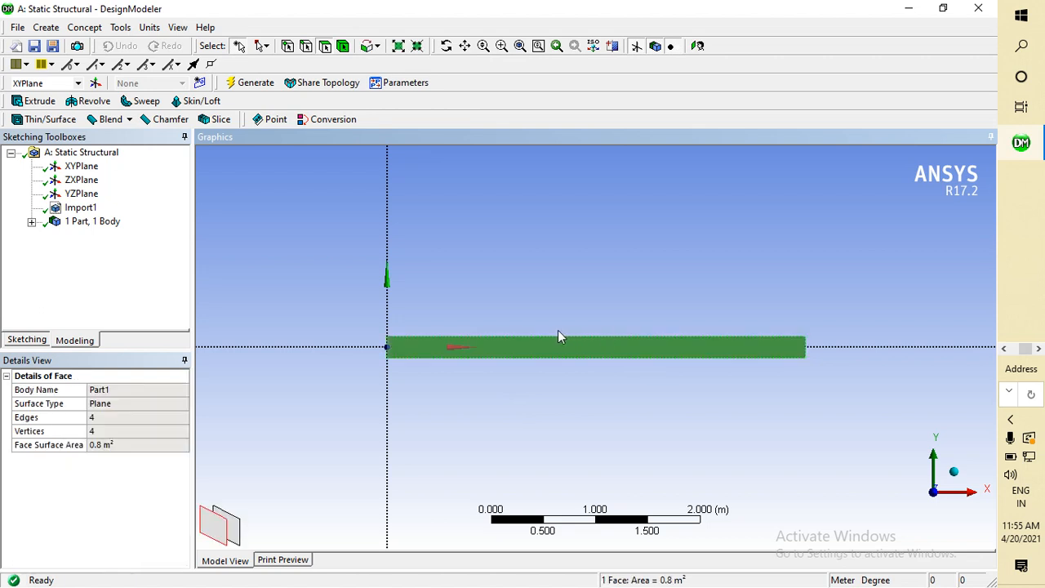
pyautogui.click(612, 236)
pyautogui.scroll(-2, 578, 287)
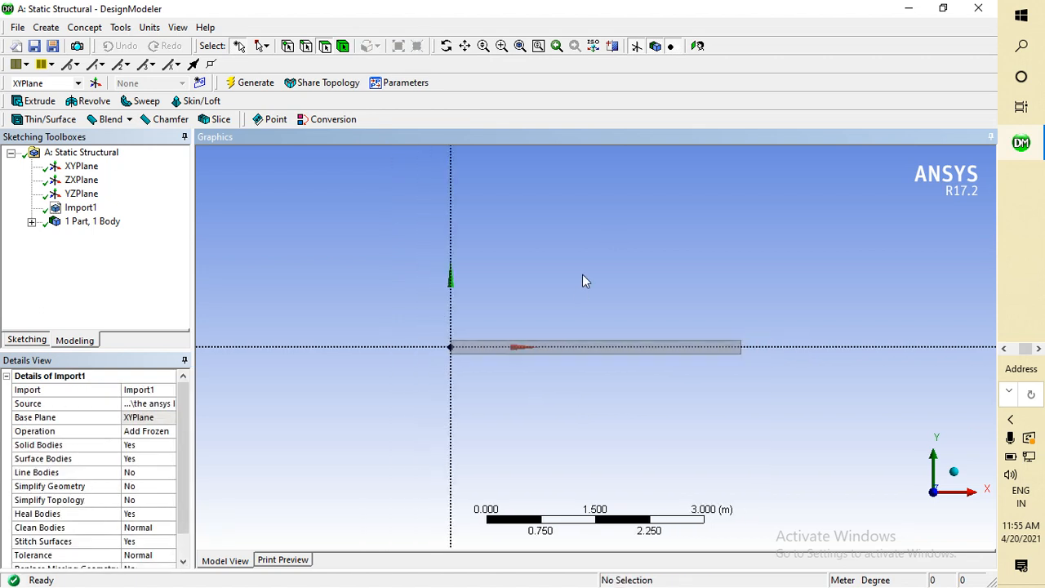
pyautogui.scroll(3, 582, 275)
pyautogui.scroll(-1, 582, 275)
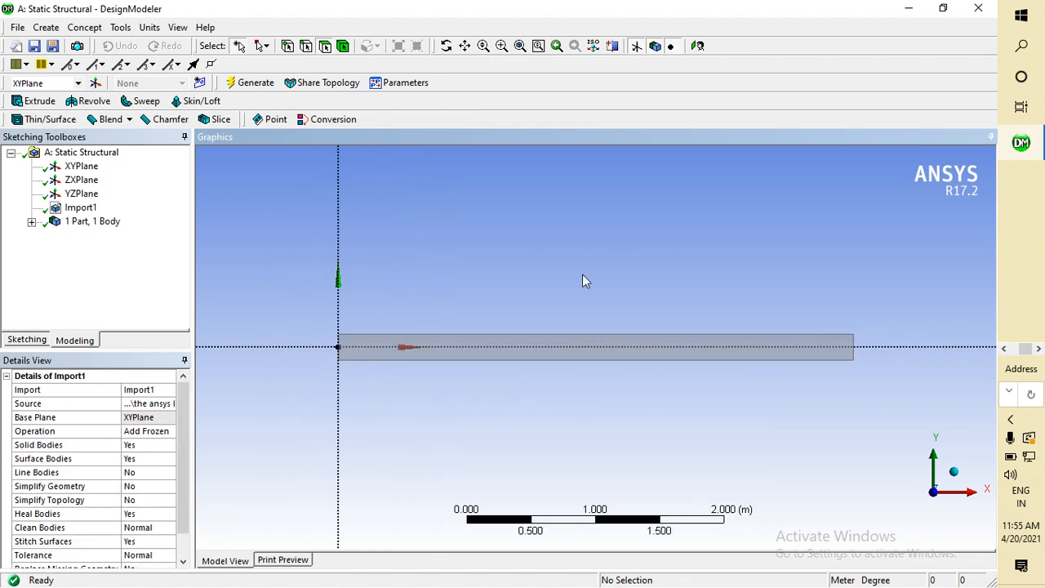
pyautogui.scroll(2, 582, 275)
pyautogui.scroll(-2, 582, 275)
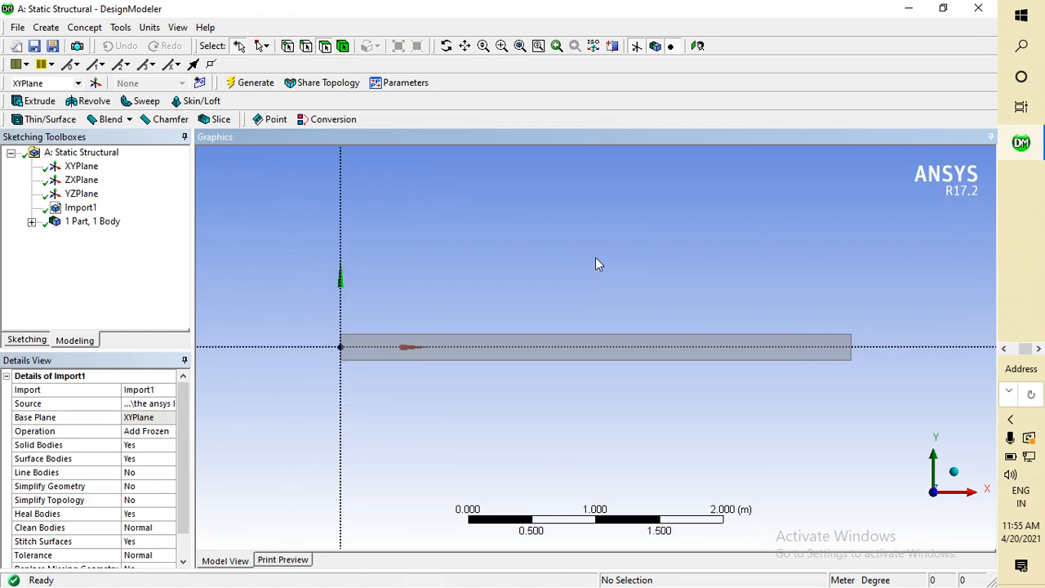
pyautogui.scroll(-1, 591, 282)
pyautogui.scroll(1, 589, 285)
pyautogui.scroll(-1, 589, 285)
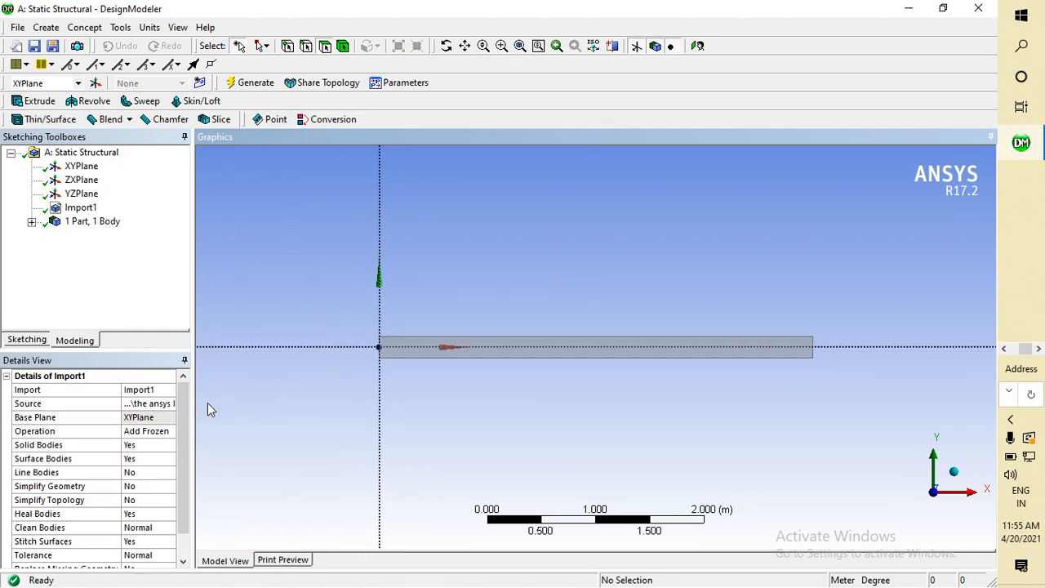
pyautogui.scroll(-1, 133, 402)
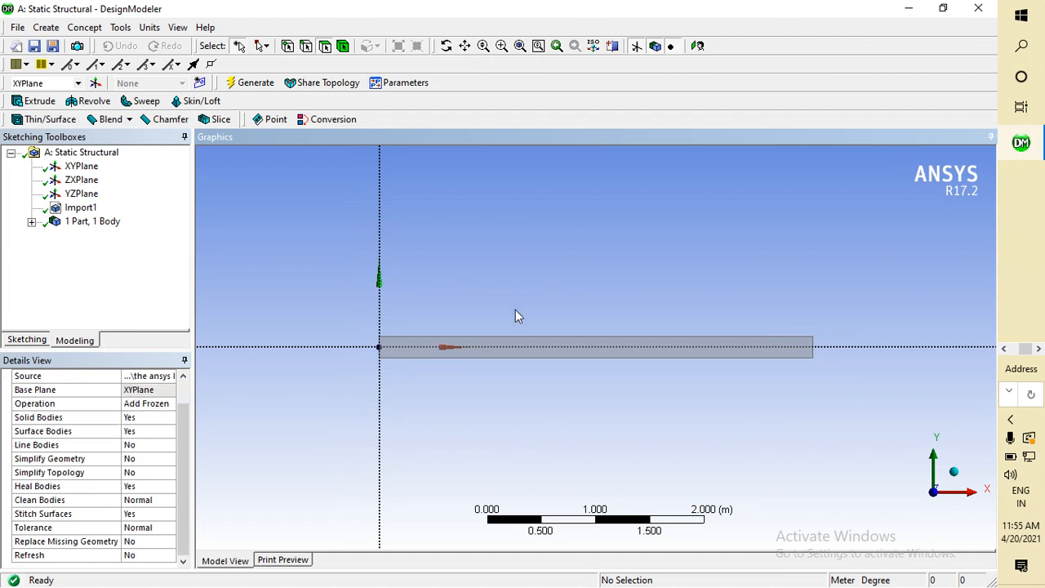
pyautogui.click(532, 340)
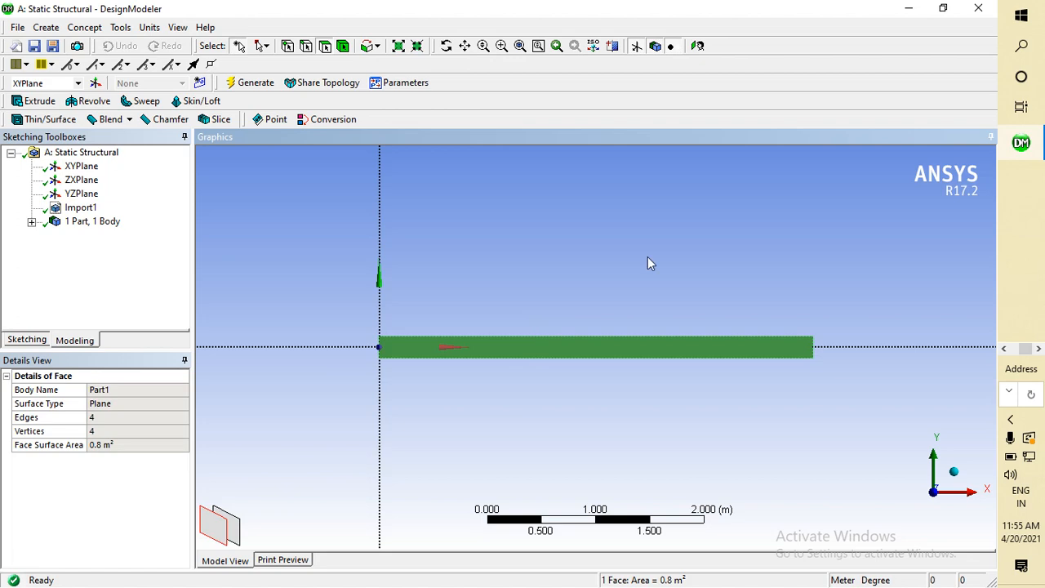
# - Switch from DesignModeler back to the Workbench project and open the Static Structural system's Model in Mechanical
pyautogui.click(907, 9)
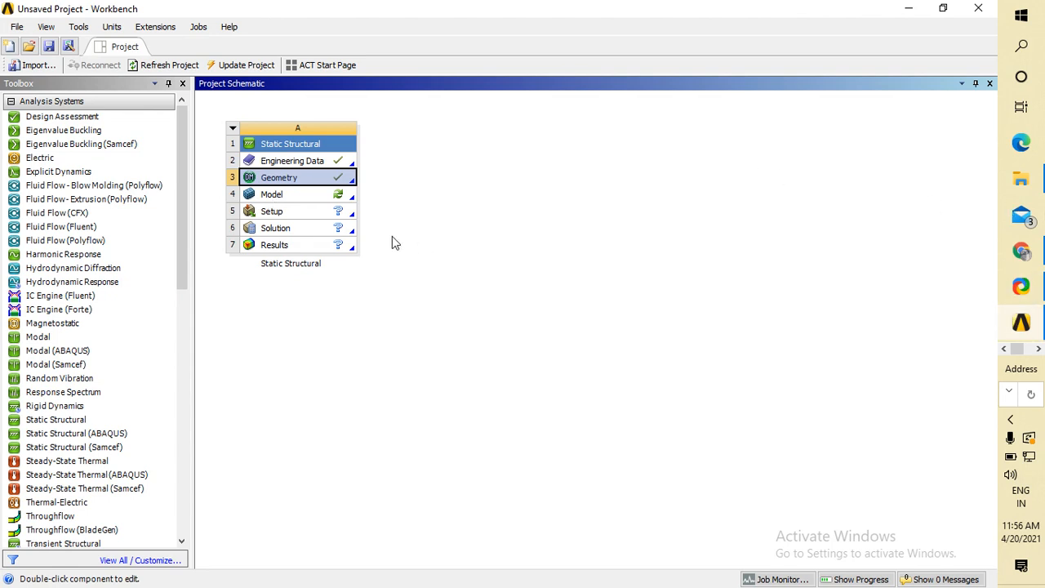
pyautogui.doubleClick(287, 201)
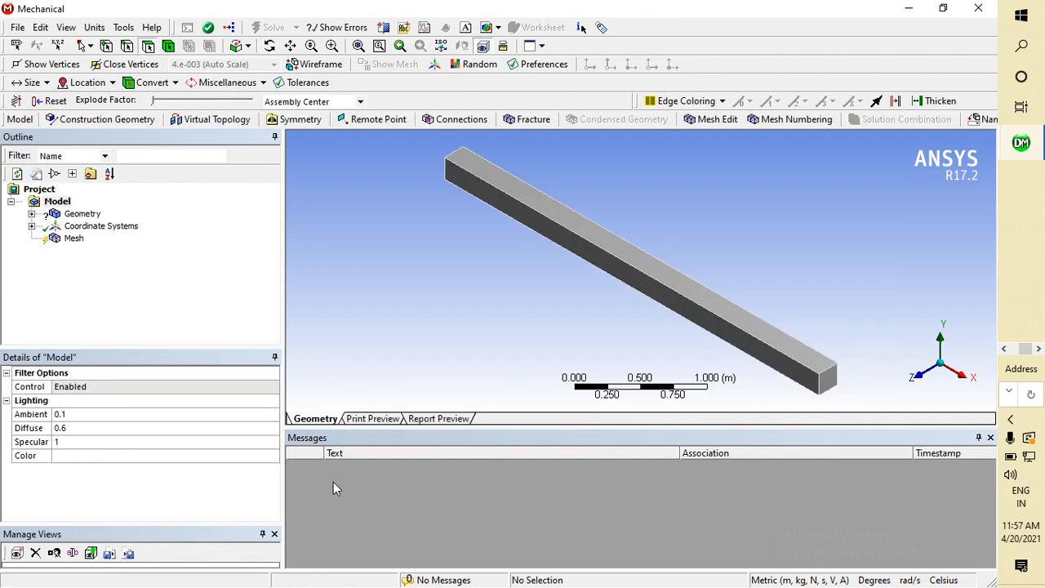
pyautogui.moveTo(824, 302); pyautogui.dragTo(888, 203, button='middle')
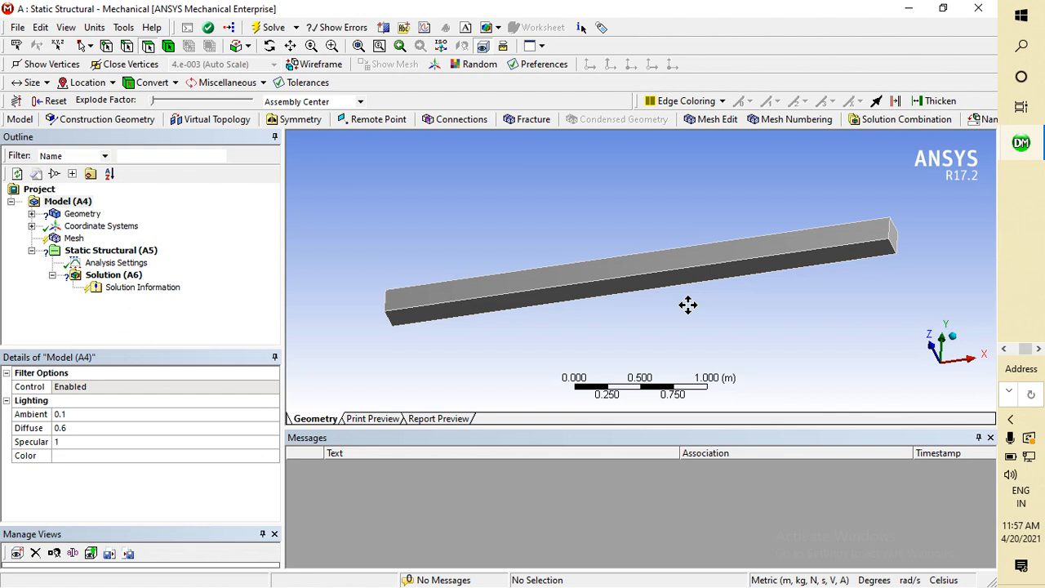
pyautogui.moveTo(687, 305); pyautogui.dragTo(667, 266)
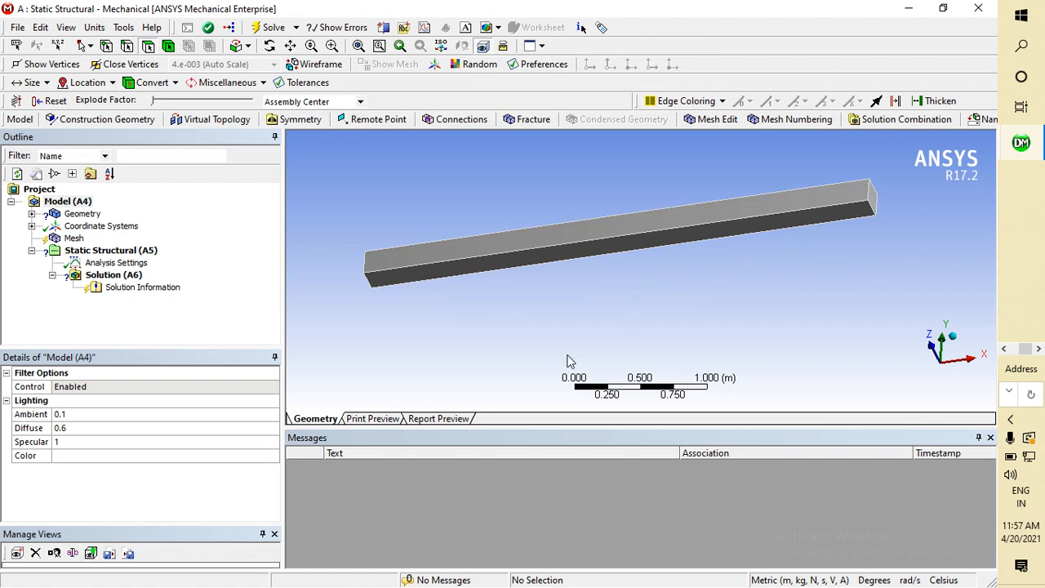
# - Assign Structural Steel as the material of Part1 in the model's geometry
pyautogui.doubleClick(81, 214)
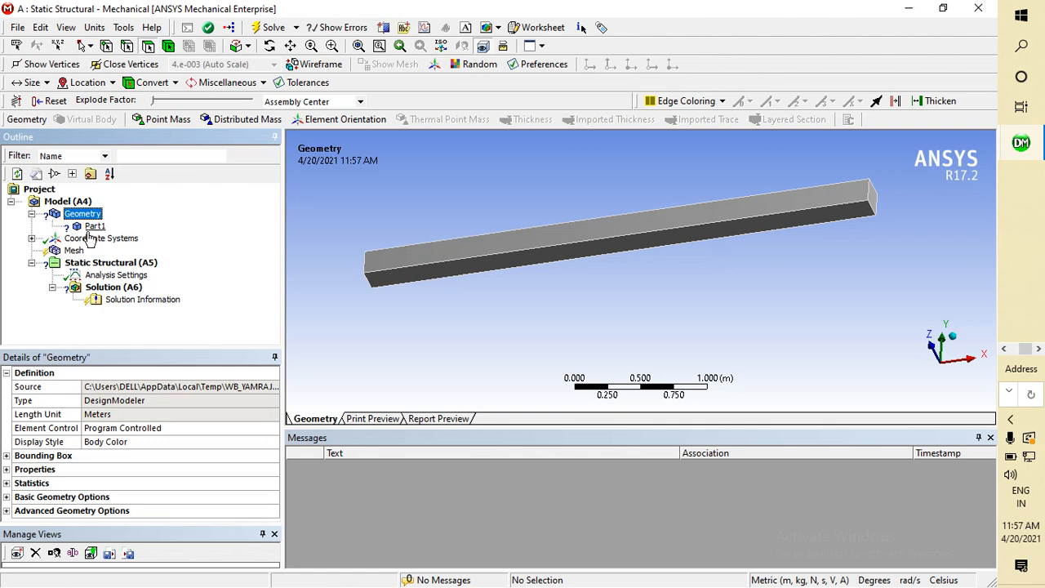
pyautogui.click(93, 226)
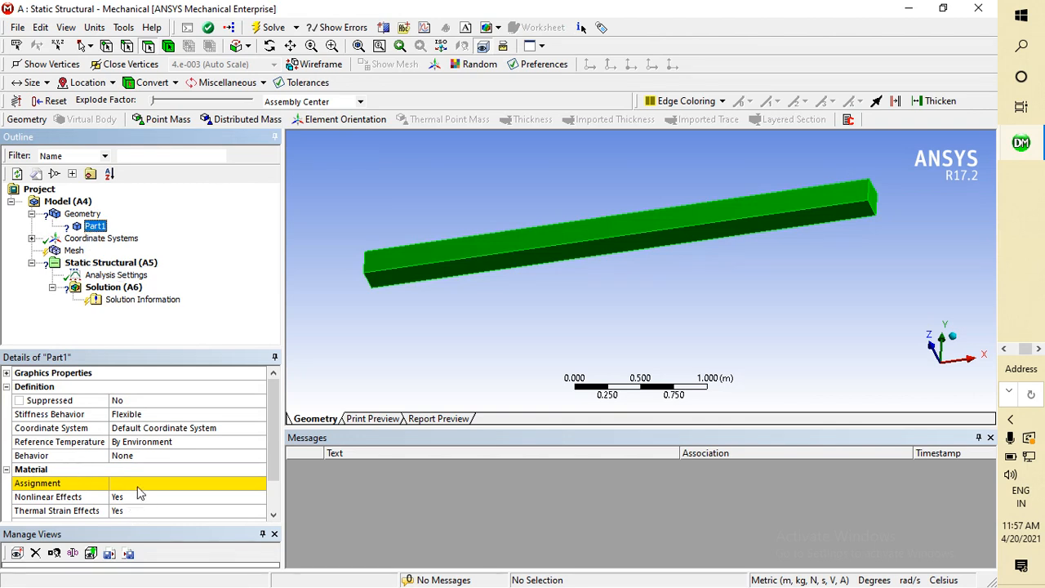
pyautogui.click(137, 487)
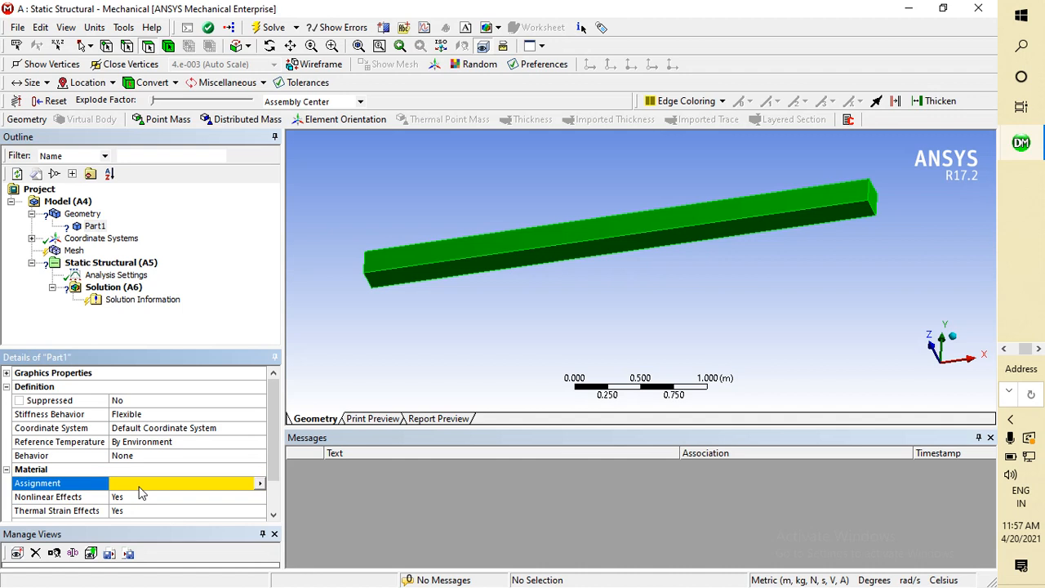
pyautogui.click(261, 484)
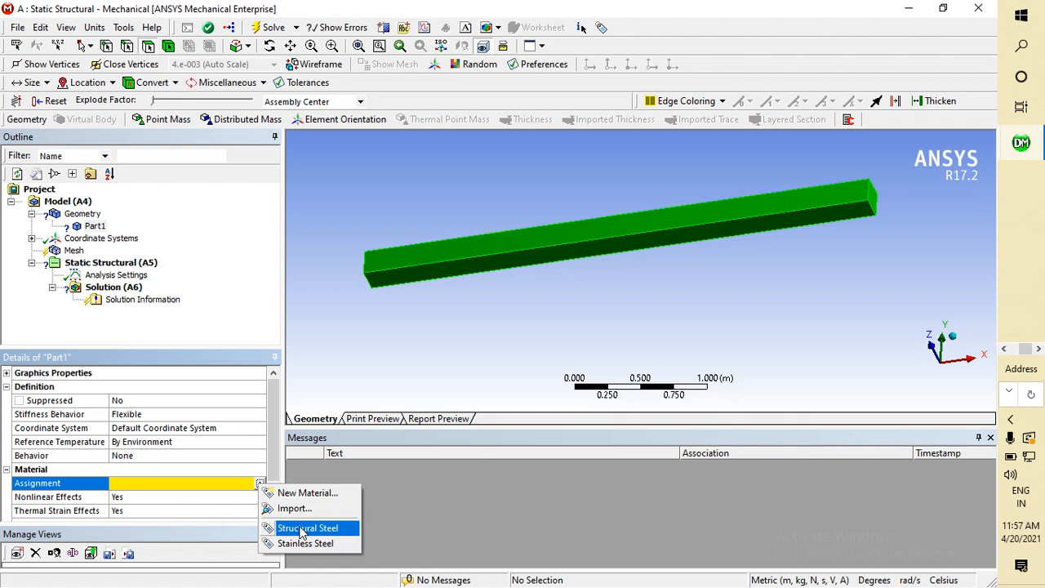
pyautogui.click(307, 529)
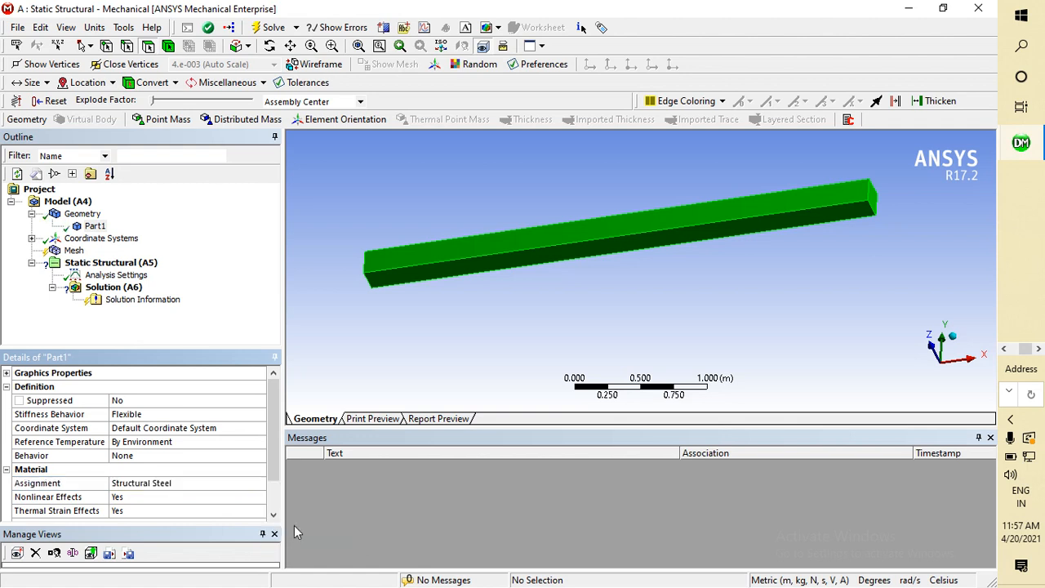
# - Show the model's coordinate systems and examine the global axes on the beam
pyautogui.click(94, 240)
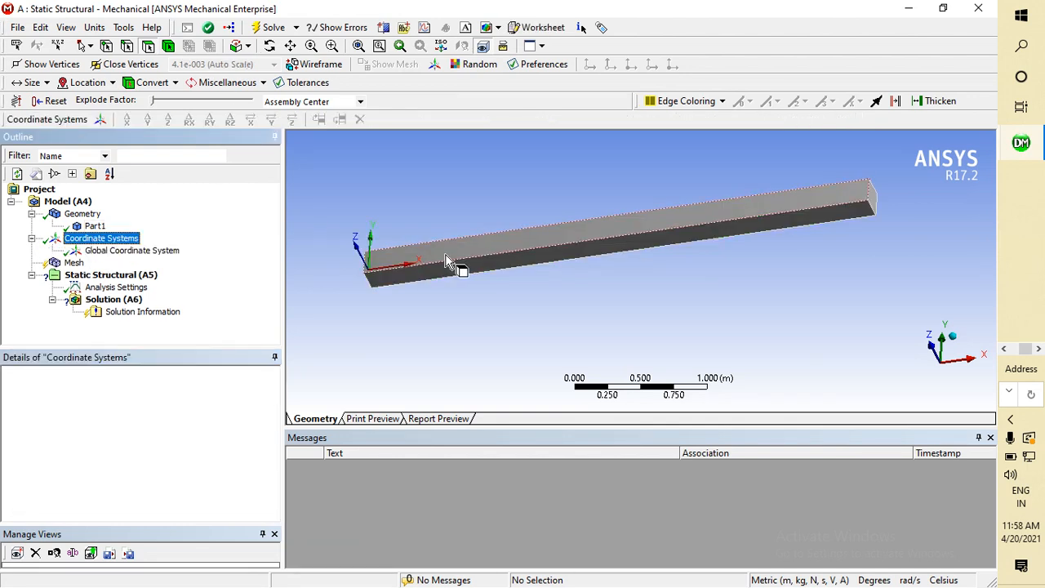
pyautogui.moveTo(623, 263); pyautogui.dragTo(675, 303, button='middle')
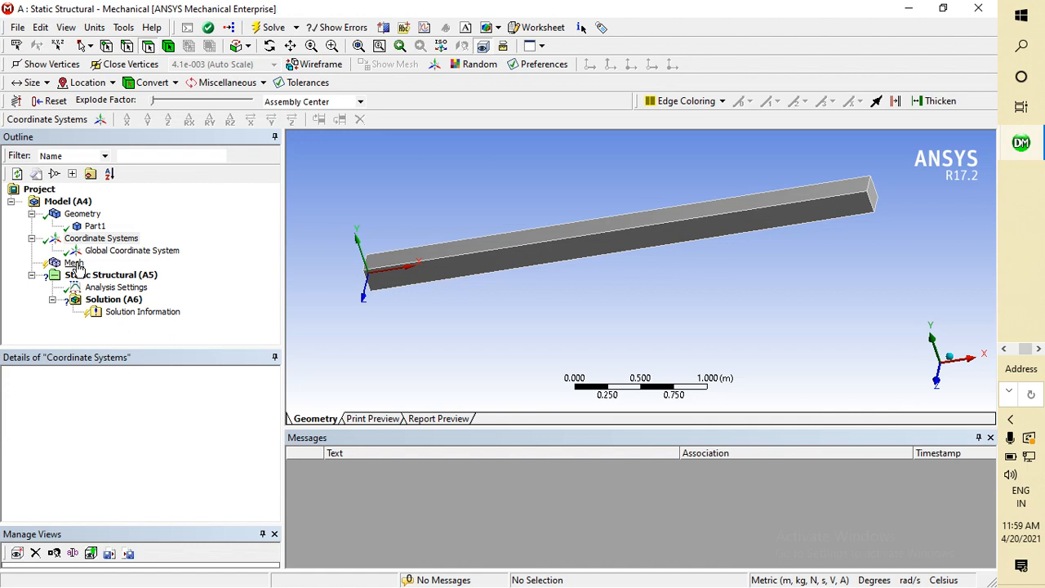
# - Generate the beam's mesh with the default mesh settings and examine the elements along its length and end face
pyautogui.click(74, 263)
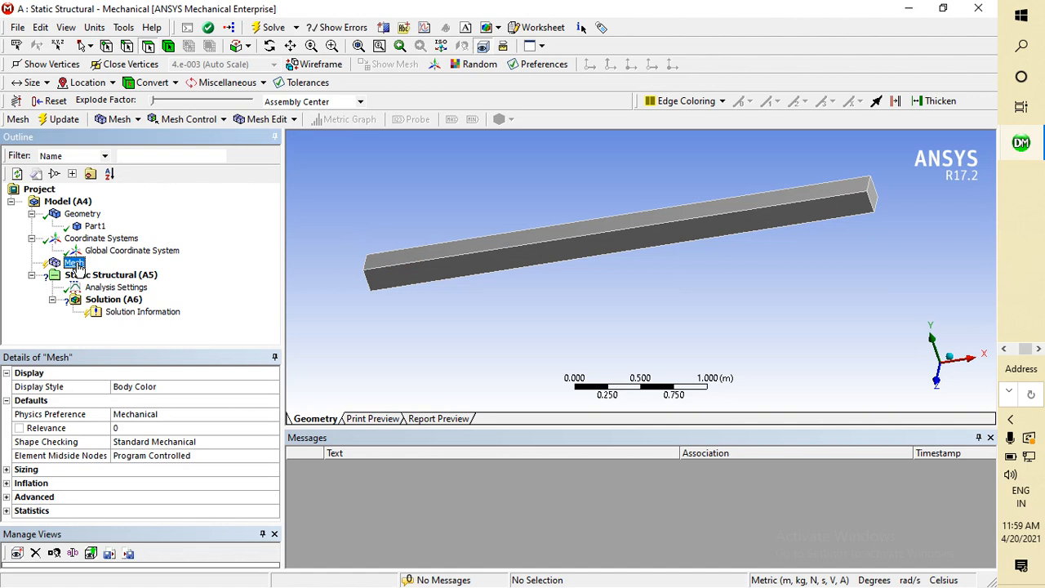
pyautogui.rightClick(76, 266)
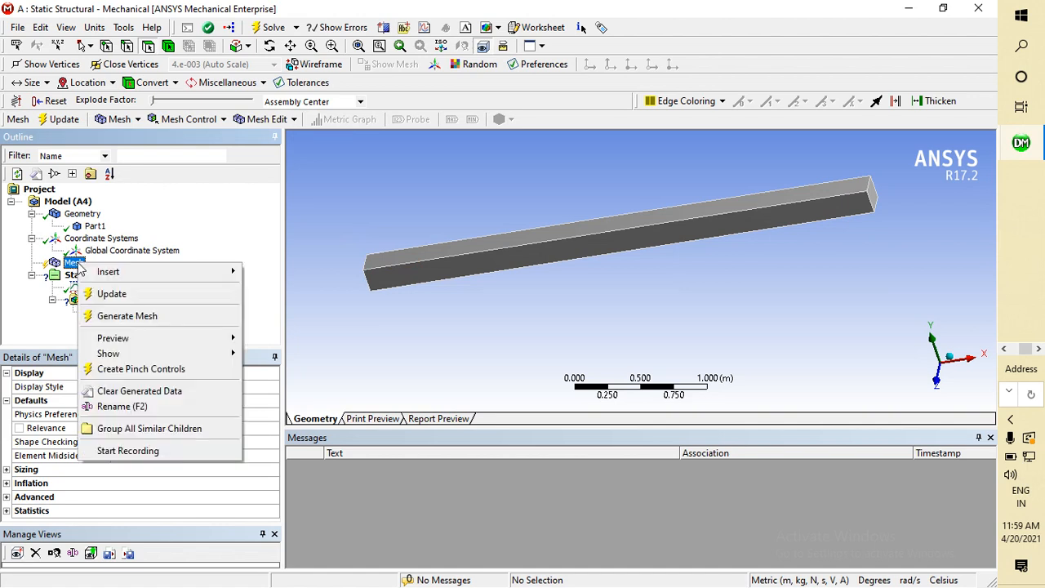
pyautogui.click(118, 318)
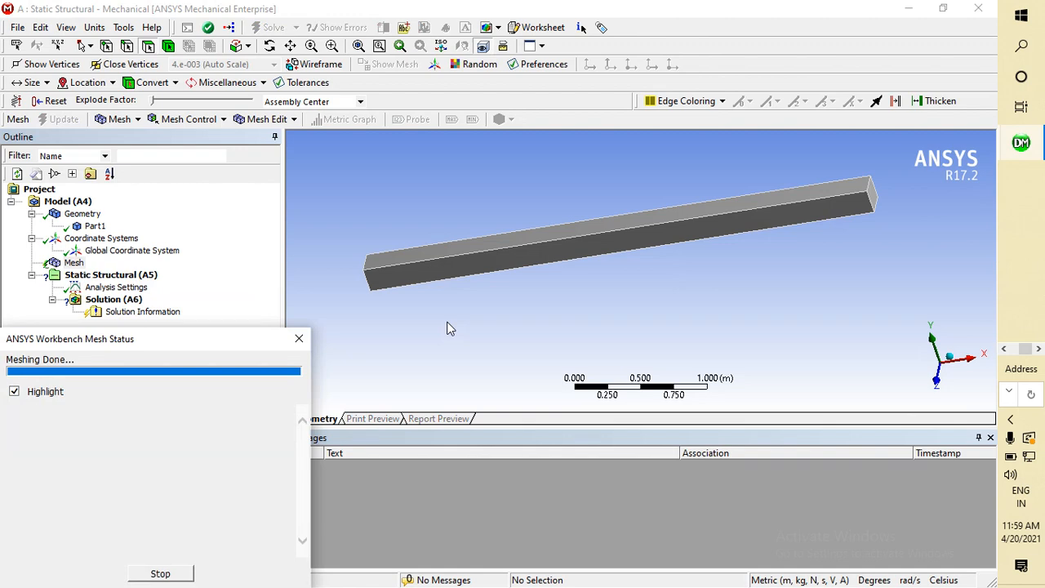
pyautogui.moveTo(502, 310); pyautogui.dragTo(503, 277, button='middle')
pyautogui.scroll(4, 503, 277)
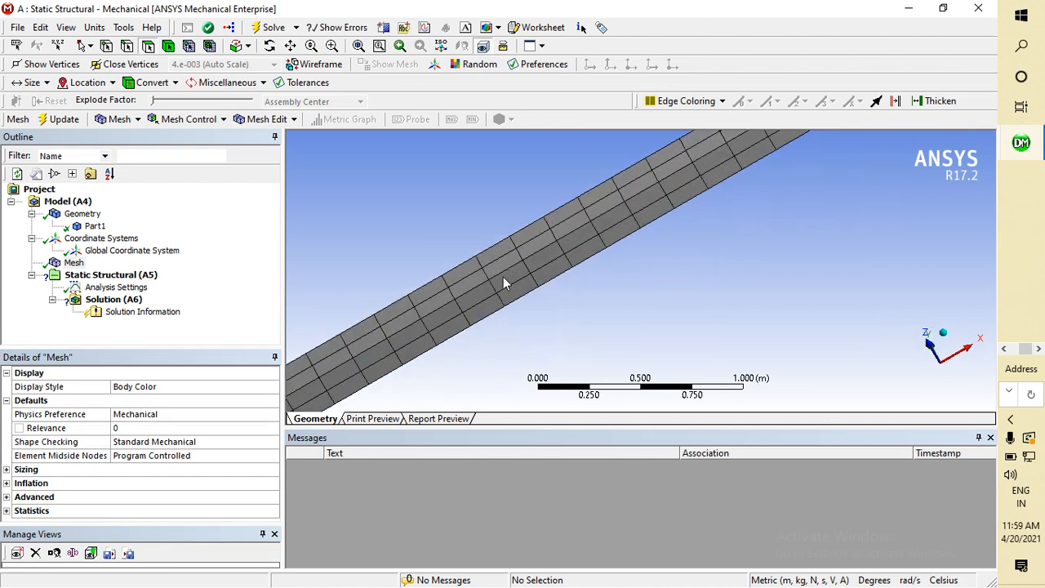
pyautogui.scroll(-6, 503, 277)
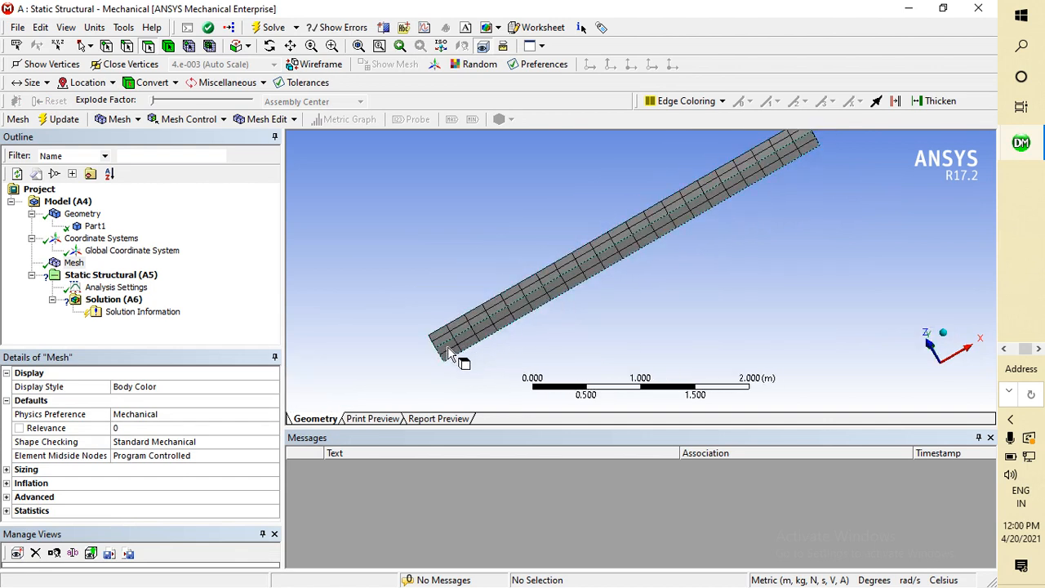
pyautogui.moveTo(473, 234); pyautogui.dragTo(649, 298, button='middle')
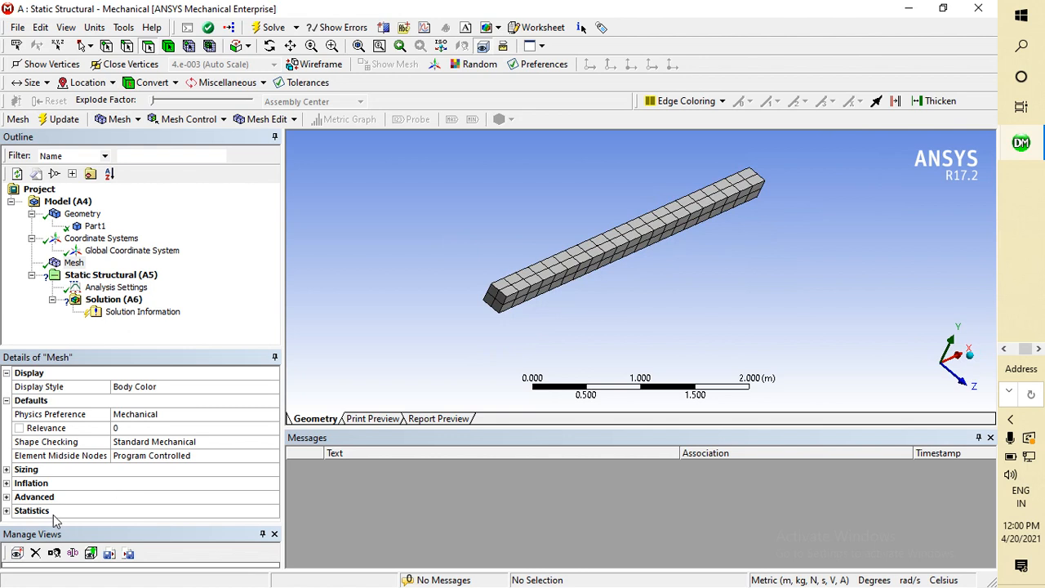
# - Review the mesh's node and element statistics and its Relevance Center sizing option
pyautogui.click(22, 512)
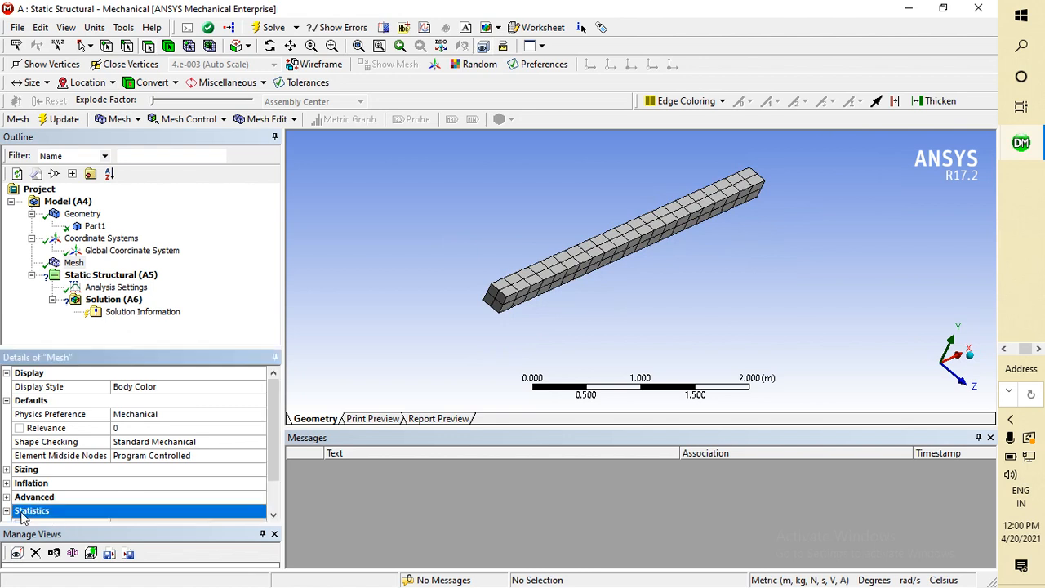
pyautogui.scroll(-1, 33, 515)
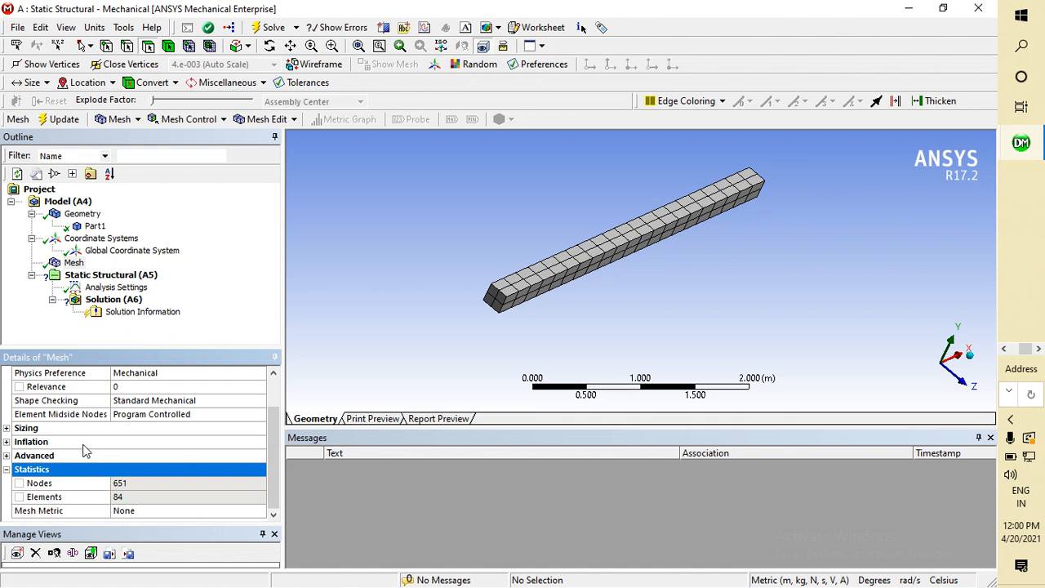
pyautogui.doubleClick(27, 429)
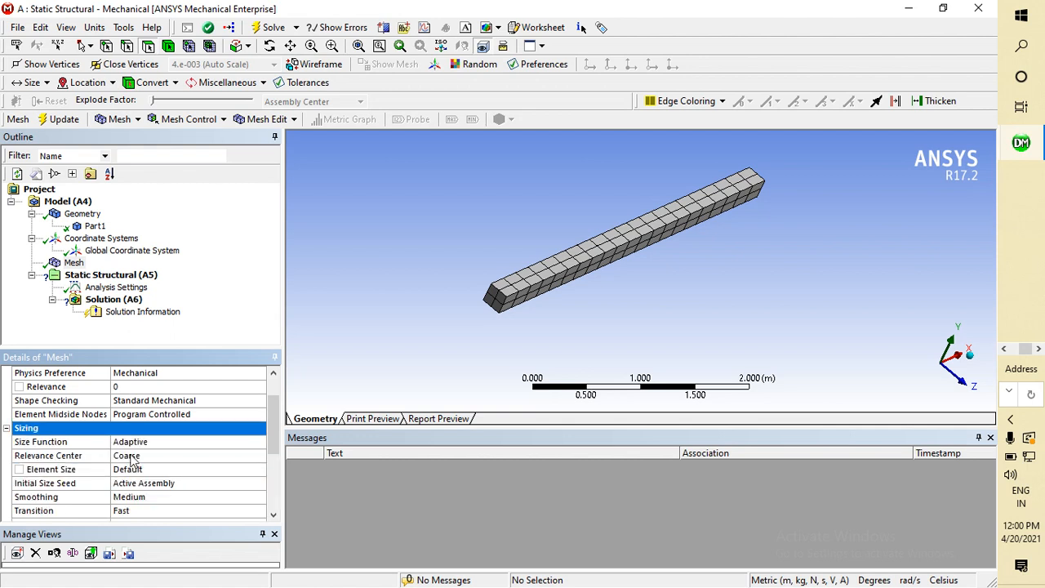
pyautogui.click(136, 459)
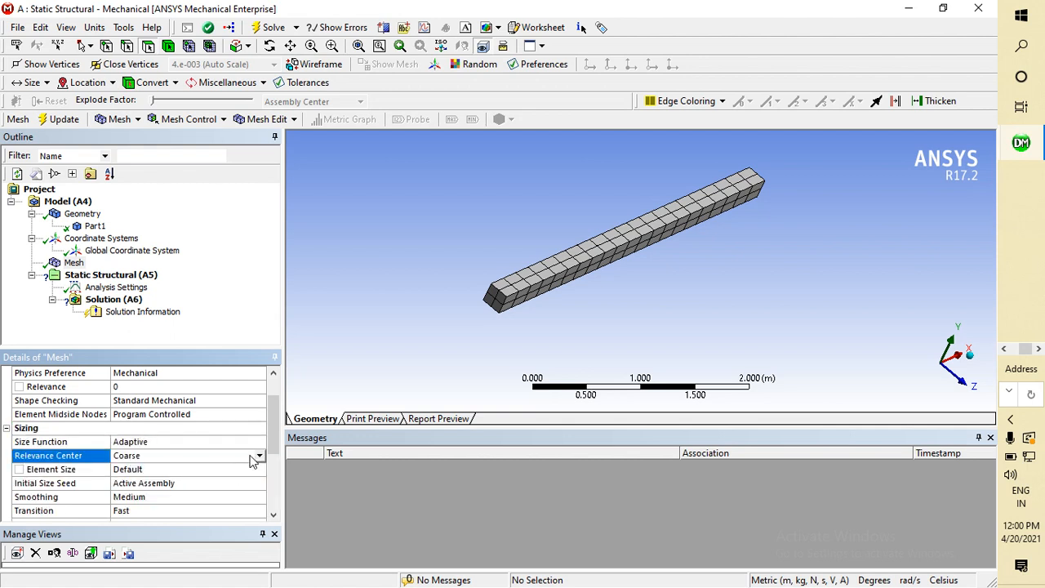
pyautogui.doubleClick(27, 429)
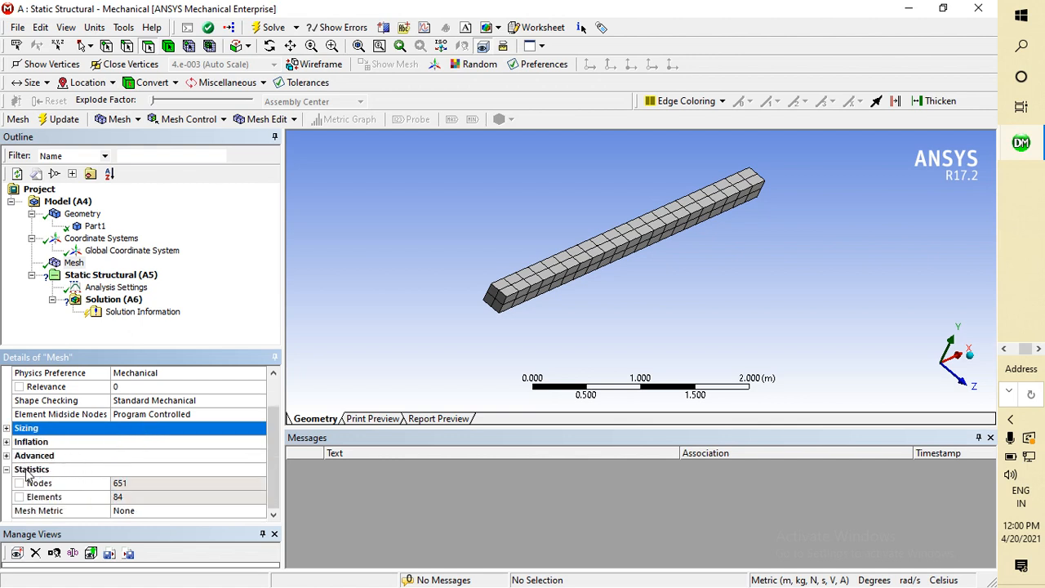
pyautogui.doubleClick(29, 470)
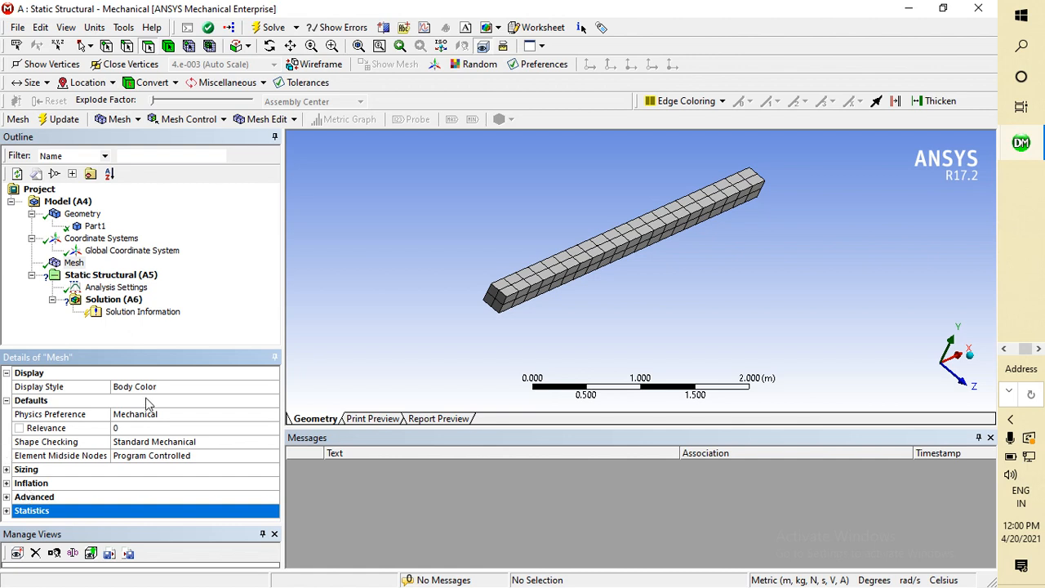
pyautogui.click(73, 262)
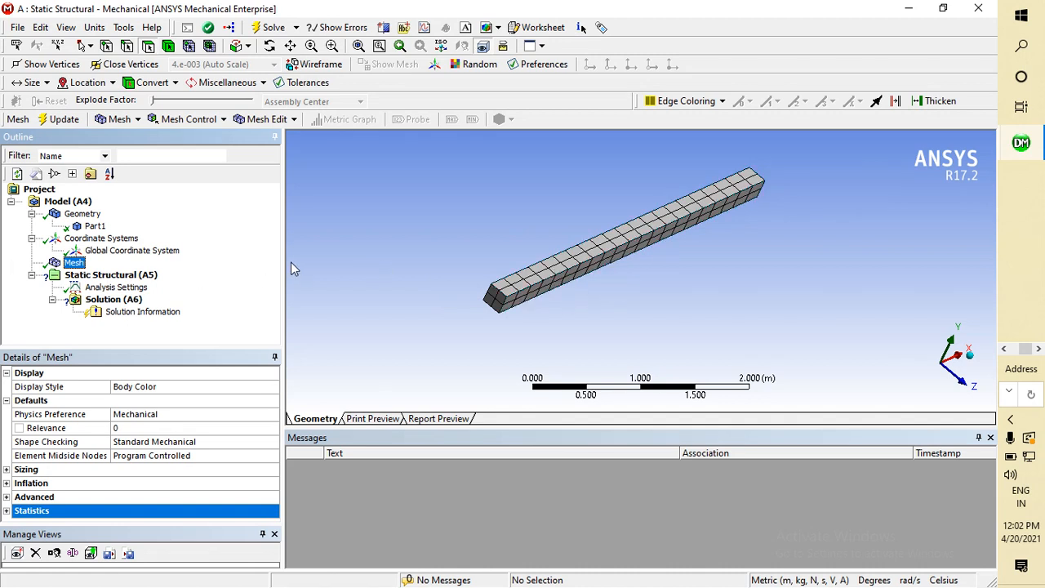
pyautogui.click(98, 276)
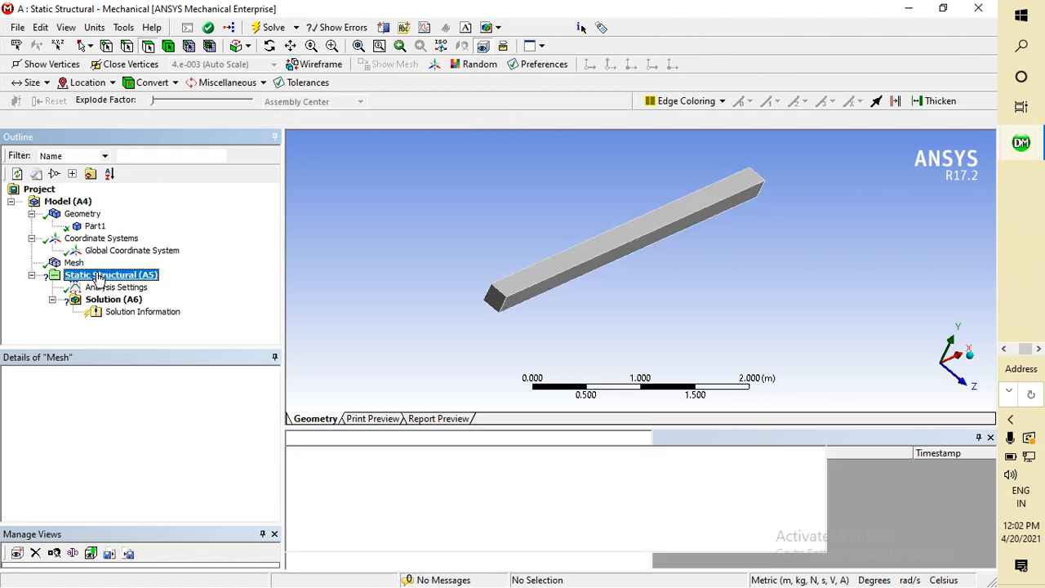
pyautogui.rightClick(99, 277)
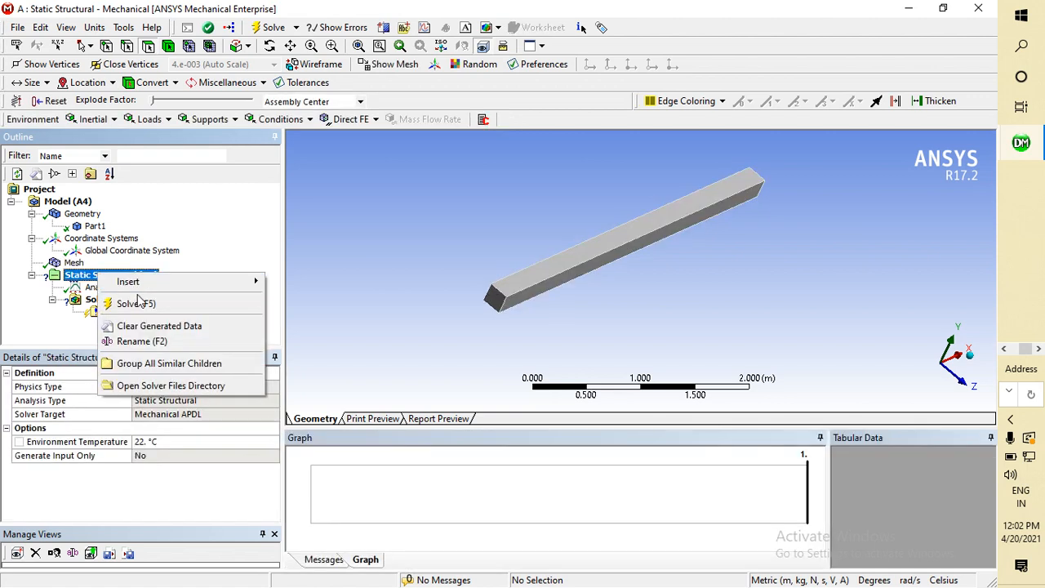
pyautogui.click(368, 270)
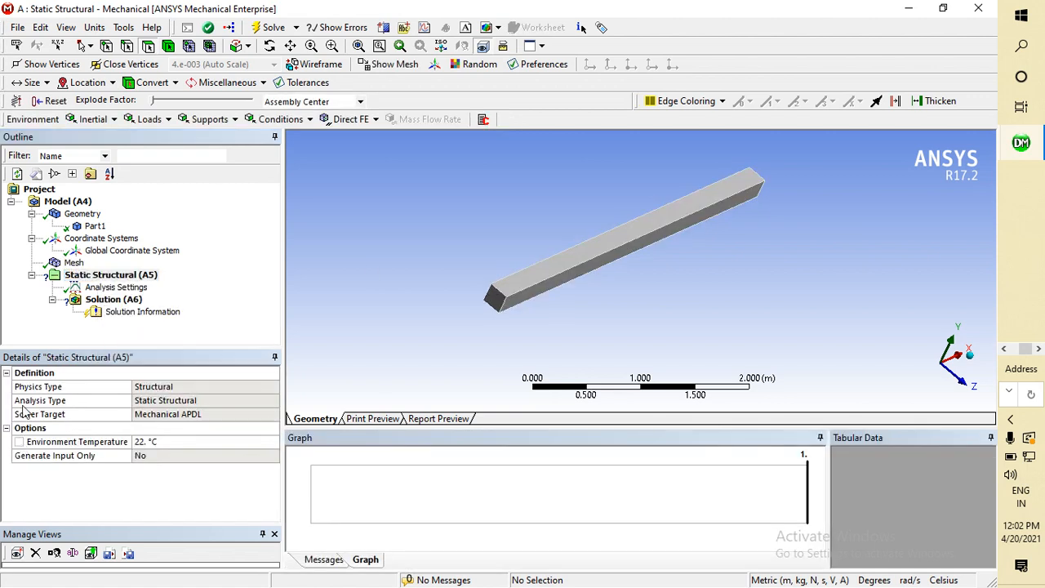
# - Set the mesh sizing's Relevance Center to Fine
pyautogui.click(74, 262)
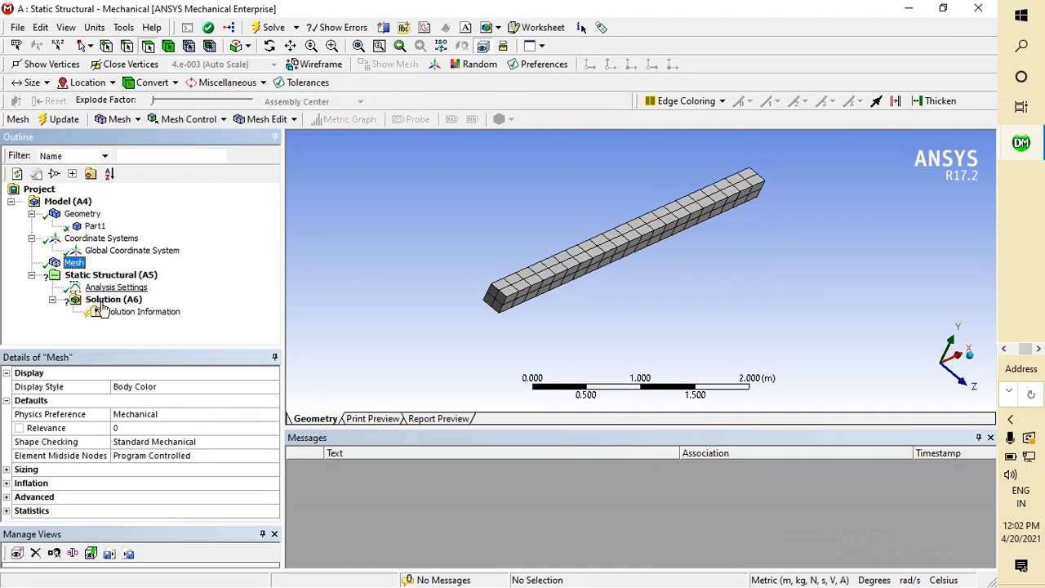
pyautogui.click(27, 471)
pyautogui.doubleClick(45, 471)
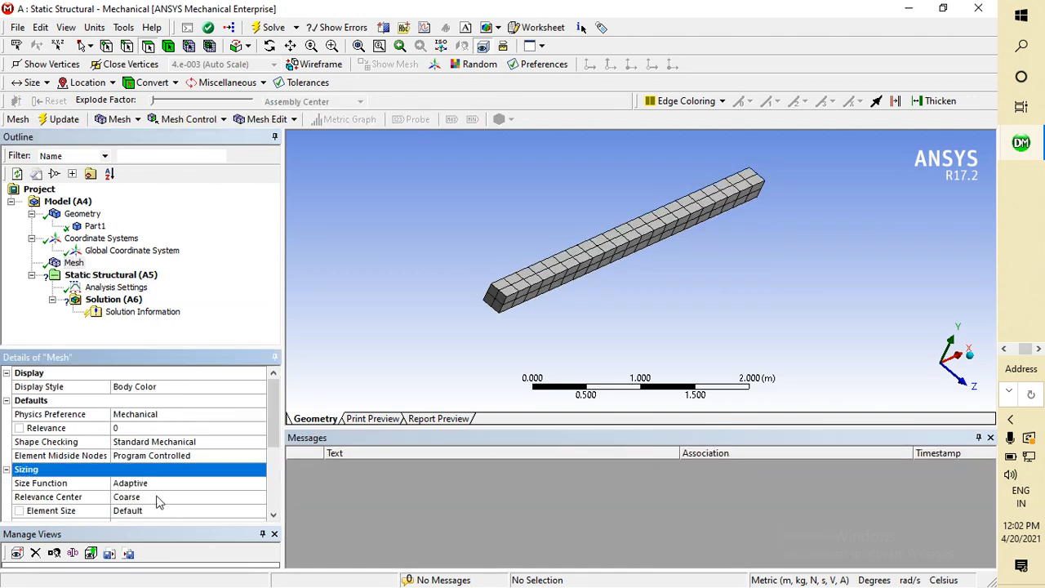
pyautogui.click(156, 497)
pyautogui.click(259, 497)
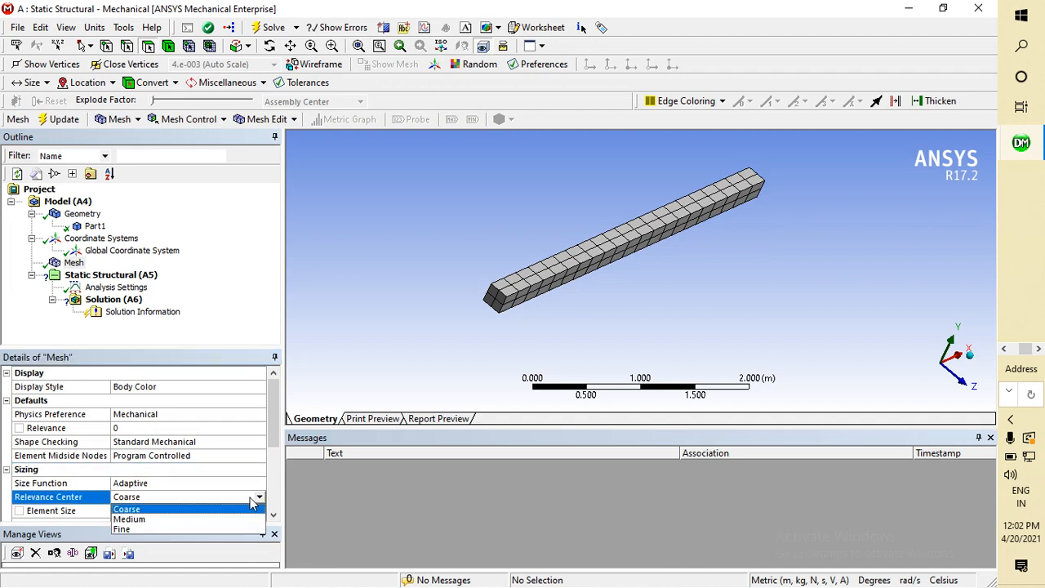
pyautogui.click(123, 530)
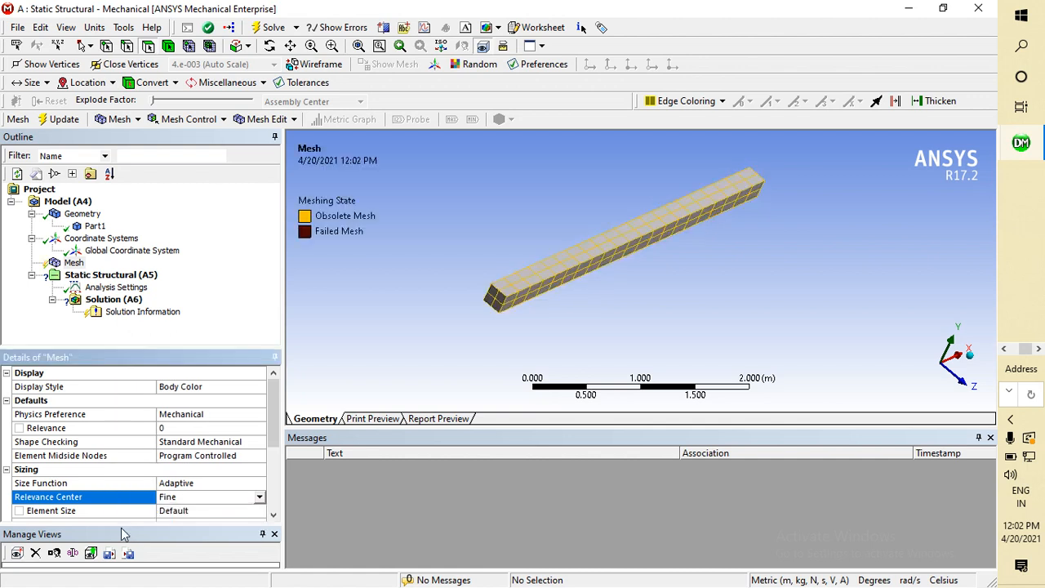
# - Regenerate the beam's mesh with the Fine sizing and examine the elements near its end face
pyautogui.rightClick(75, 262)
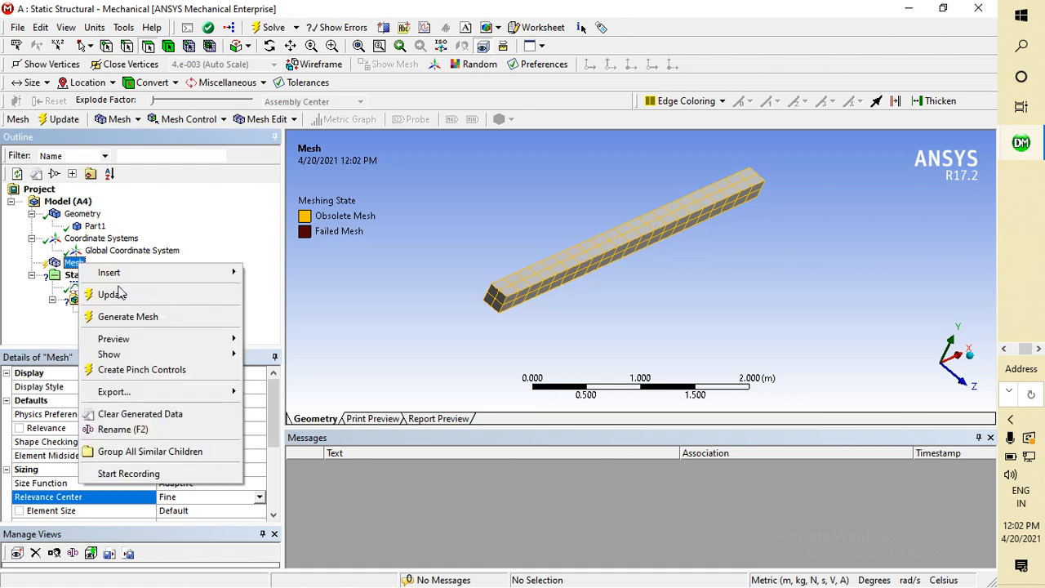
pyautogui.click(127, 318)
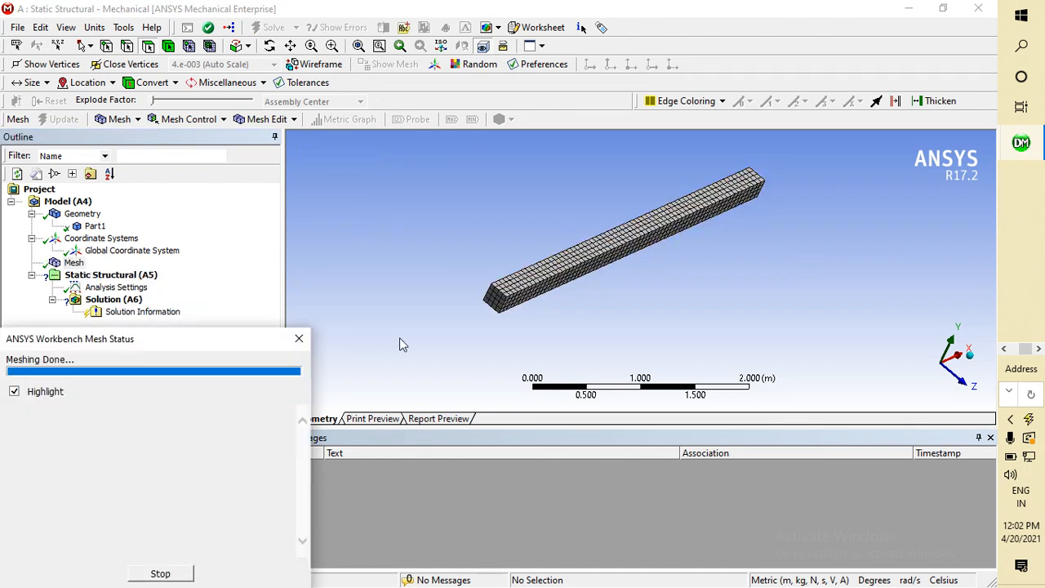
pyautogui.scroll(3, 570, 310)
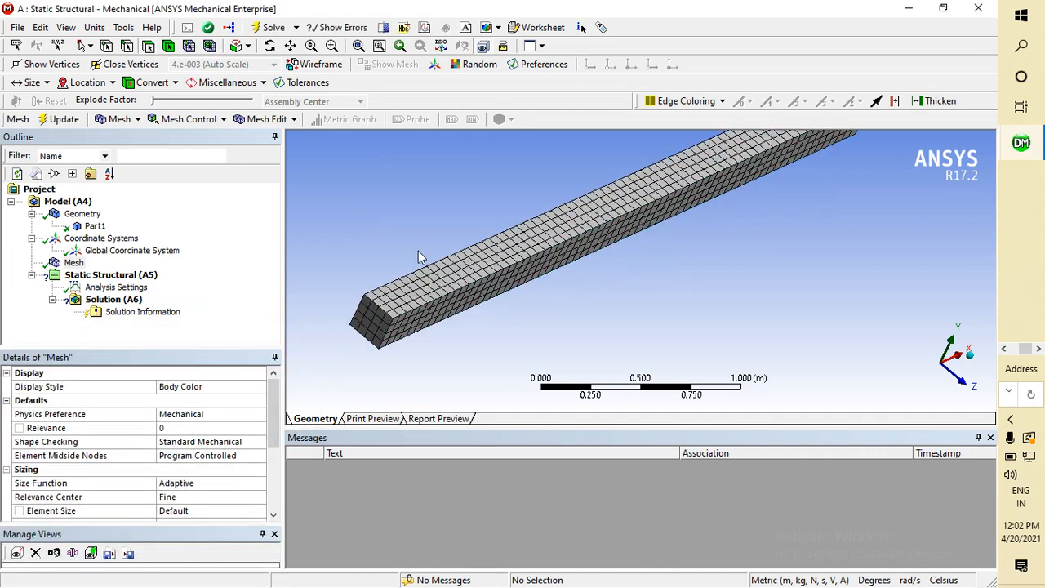
pyautogui.moveTo(418, 257)
pyautogui.mouseDown(button='middle')
pyautogui.moveTo(464, 247)
pyautogui.moveTo(438, 245)
pyautogui.moveTo(407, 261)
pyautogui.mouseUp(button='middle')
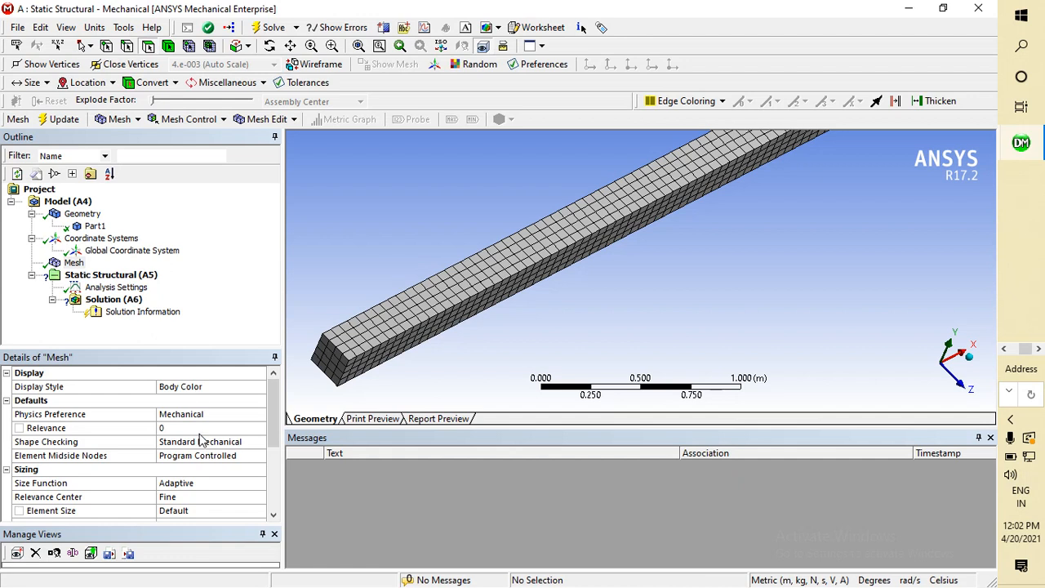
# - Check the refined mesh's node and element counts in its statistics
pyautogui.scroll(-3, 155, 457)
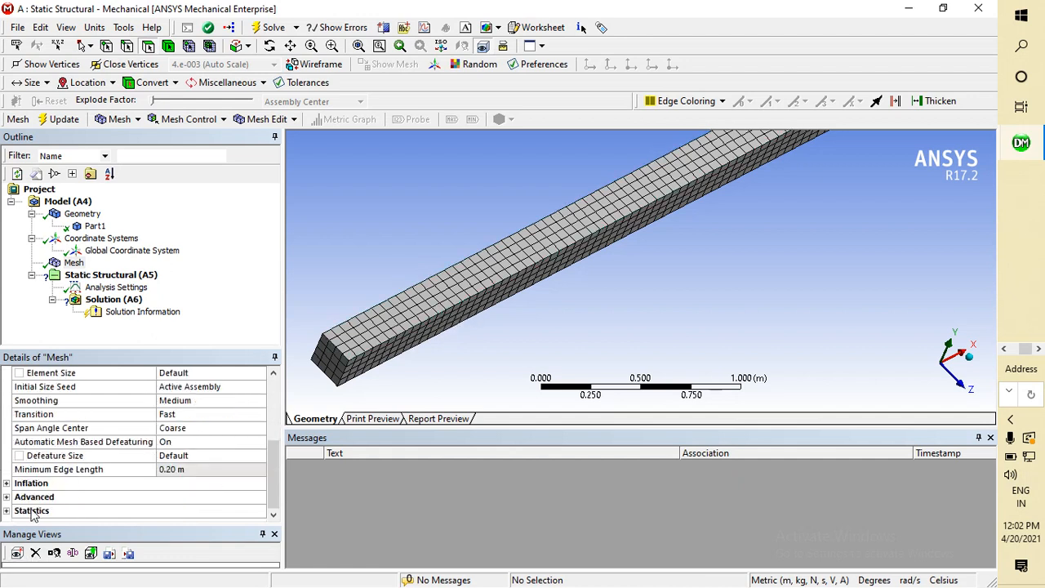
pyautogui.doubleClick(112, 512)
pyautogui.scroll(-1, 136, 458)
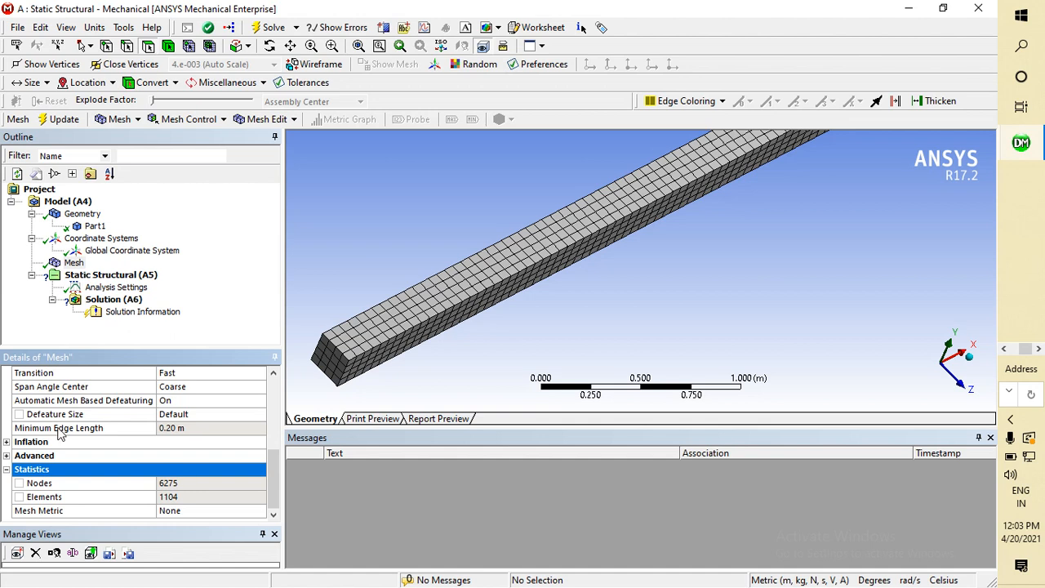
# - Set the mesh sizing's Relevance Center back to Coarse
pyautogui.scroll(5, 102, 418)
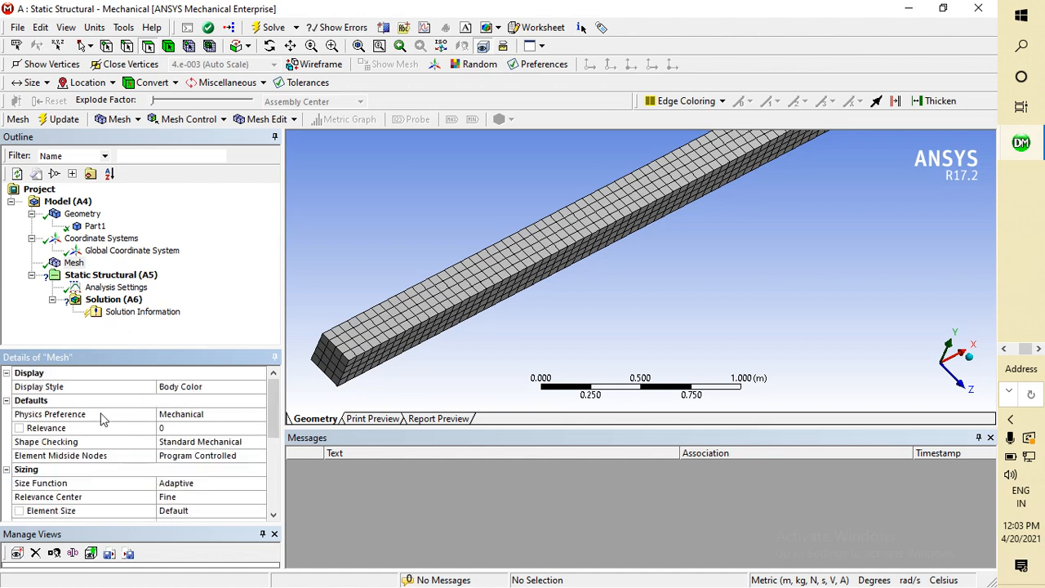
pyautogui.scroll(-2, 102, 419)
pyautogui.scroll(1, 102, 419)
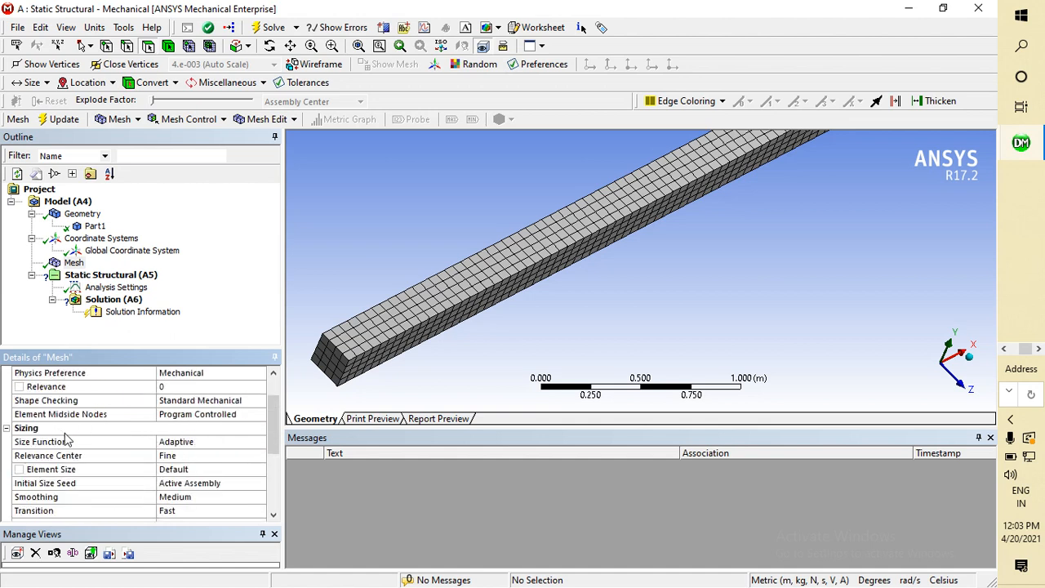
pyautogui.click(189, 457)
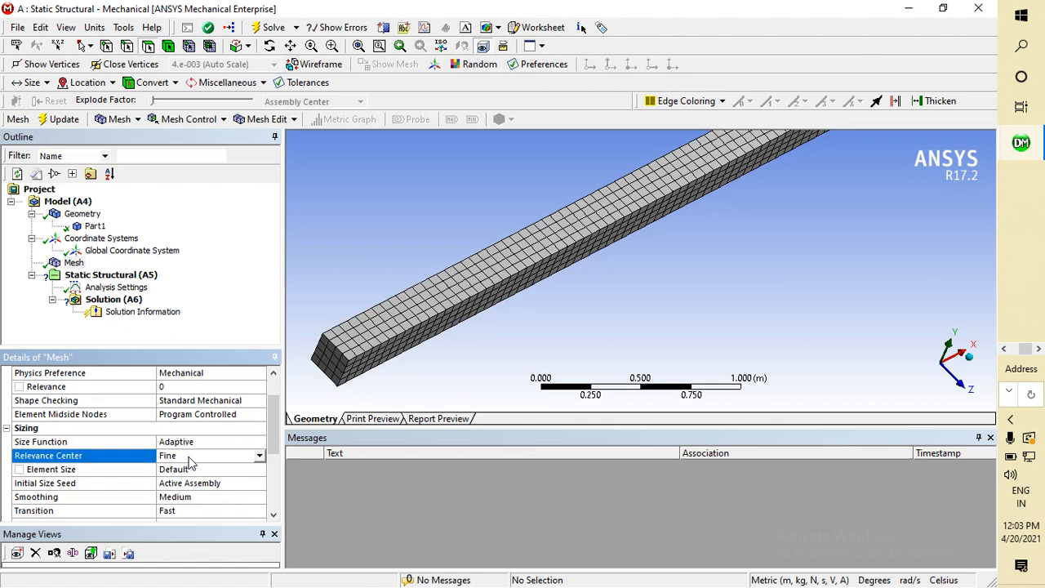
pyautogui.click(258, 457)
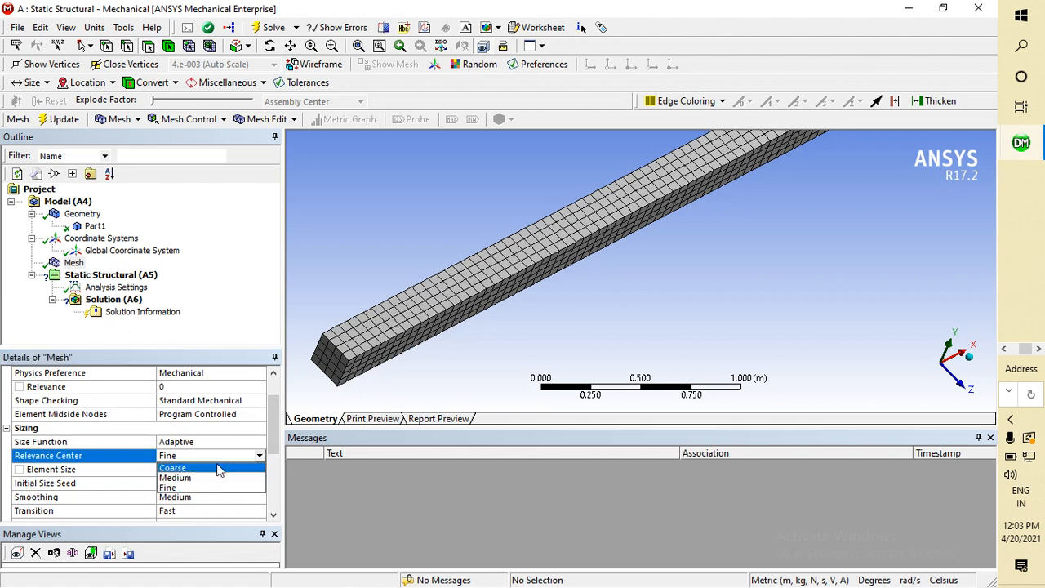
pyautogui.click(175, 468)
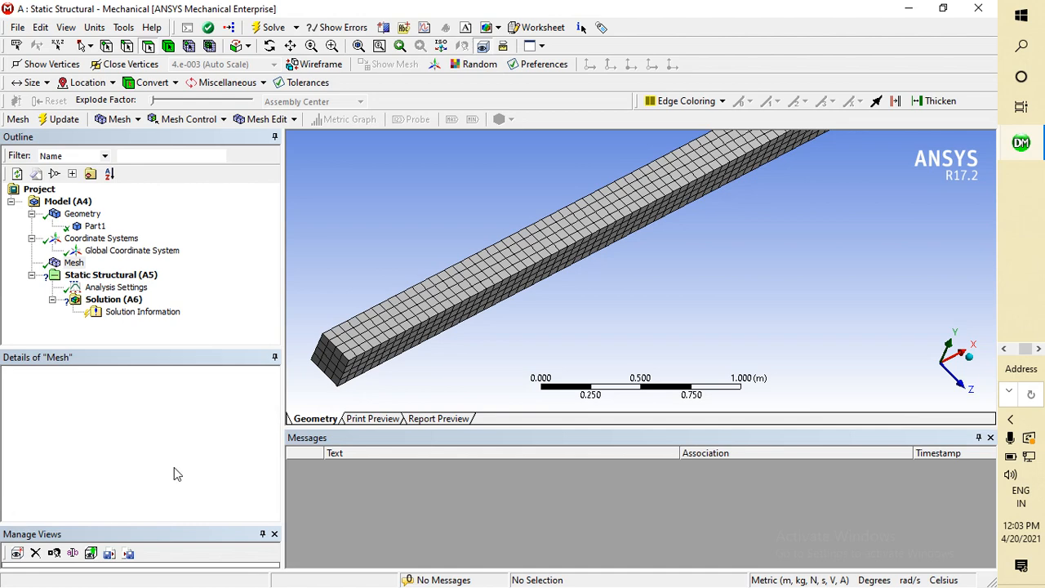
# - Update the beam's mesh with the Coarse sizing and check its node and element statistics
pyautogui.click(75, 263)
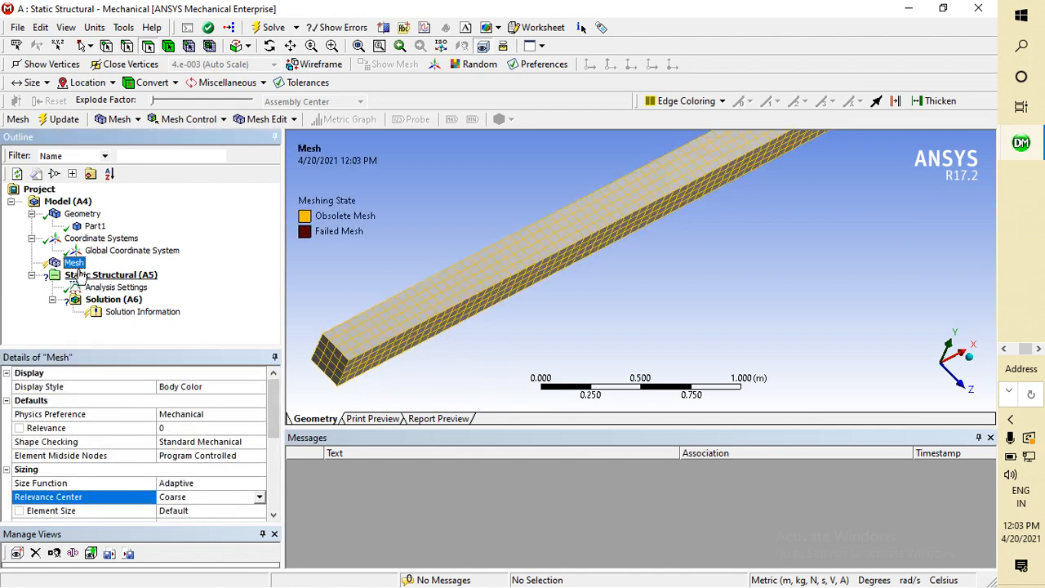
pyautogui.rightClick(75, 263)
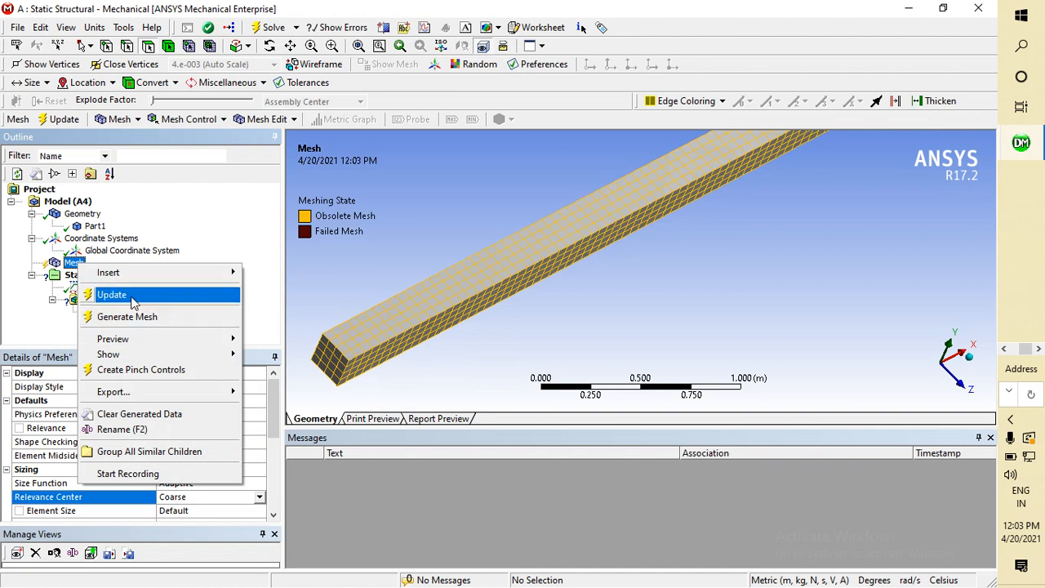
pyautogui.click(112, 294)
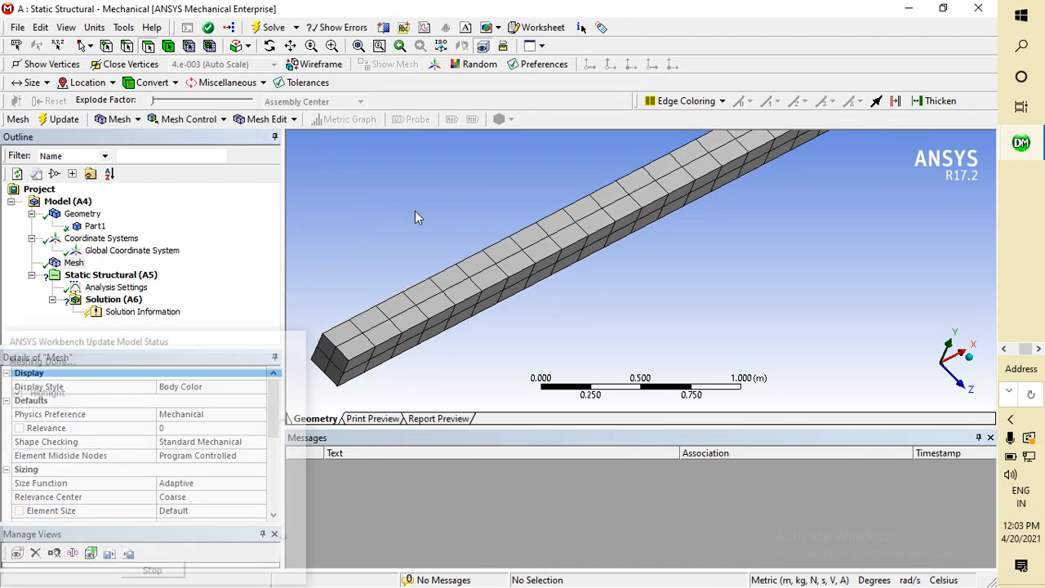
pyautogui.scroll(-5, 200, 512)
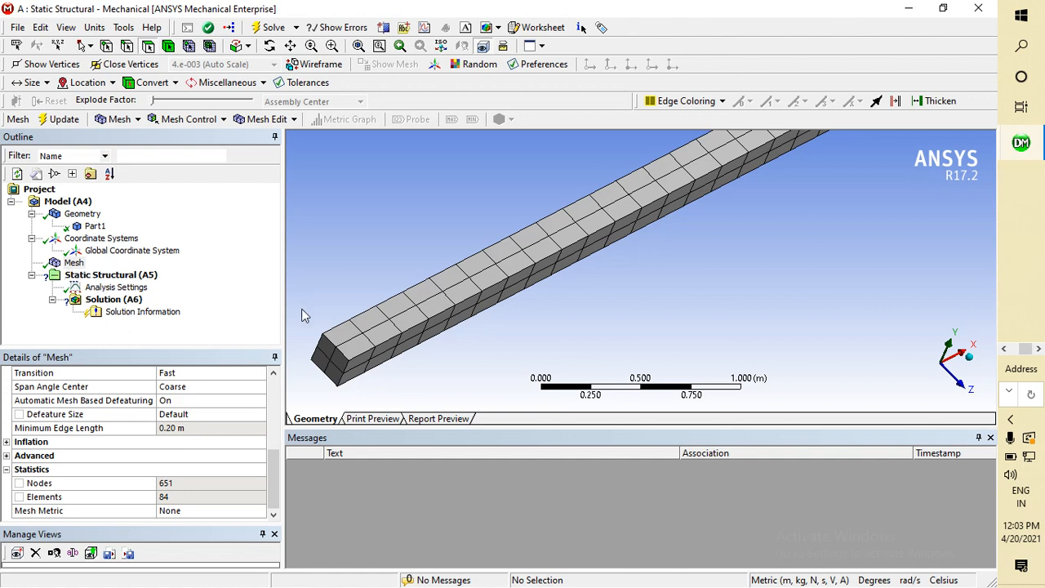
pyautogui.rightClick(105, 276)
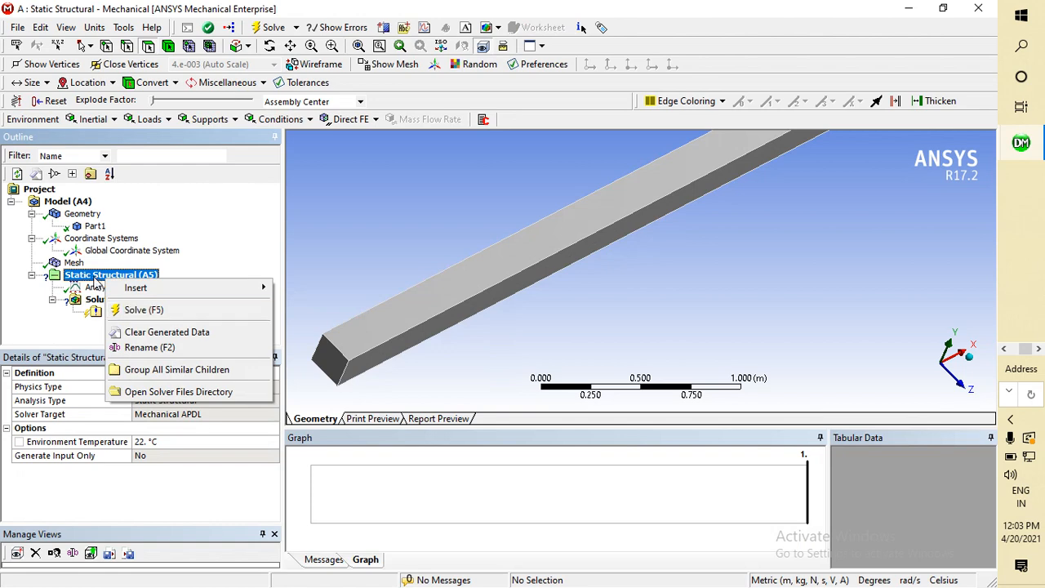
pyautogui.moveTo(163, 289)
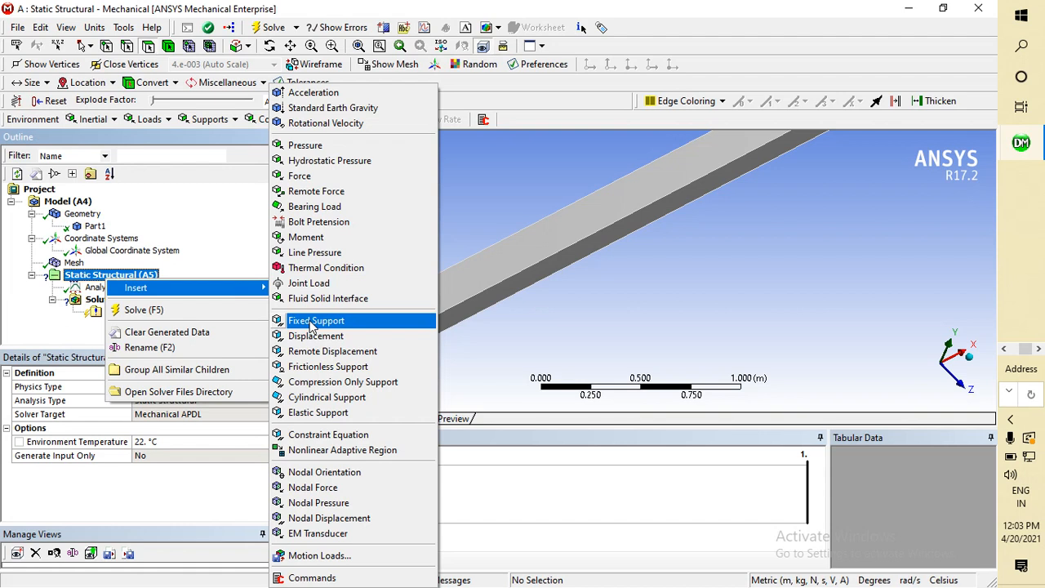
pyautogui.click(492, 204)
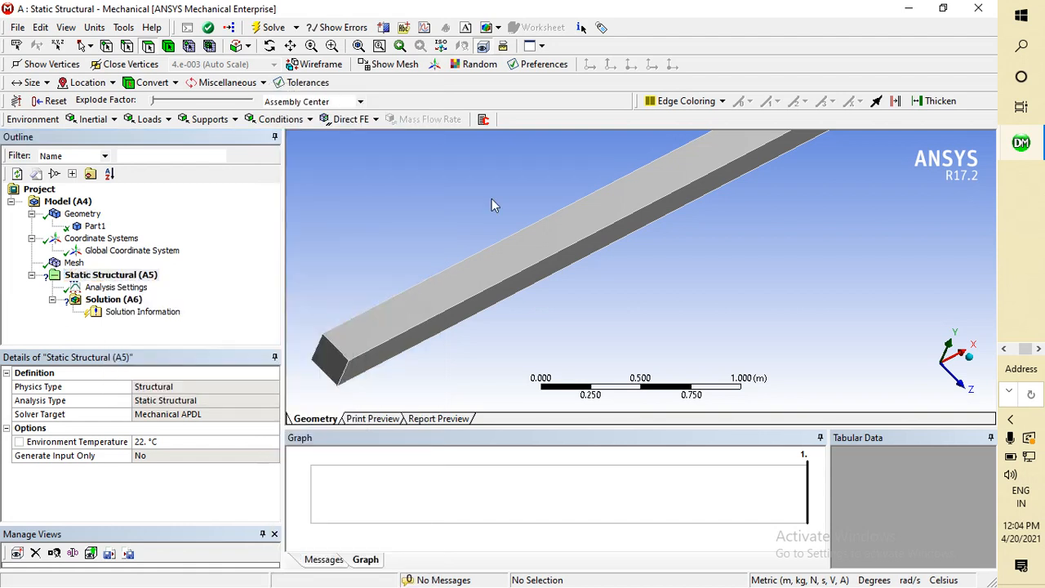
# - Insert a Fixed Support into the Static Structural analysis and check the coordinate system's axes on the beam
pyautogui.rightClick(115, 279)
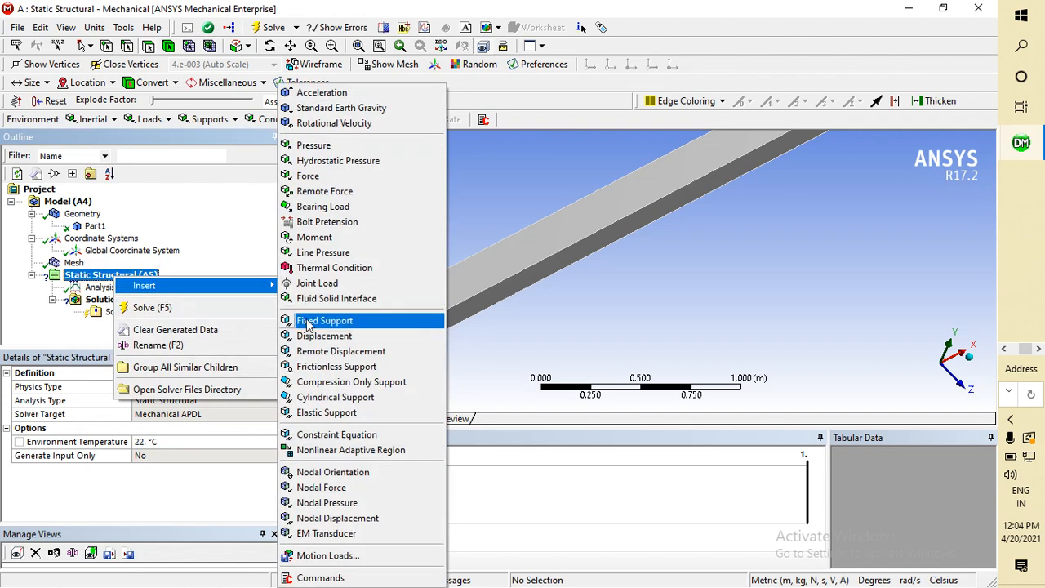
pyautogui.click(319, 321)
pyautogui.moveTo(508, 356); pyautogui.dragTo(692, 258, button='middle')
pyautogui.scroll(-3, 546, 245)
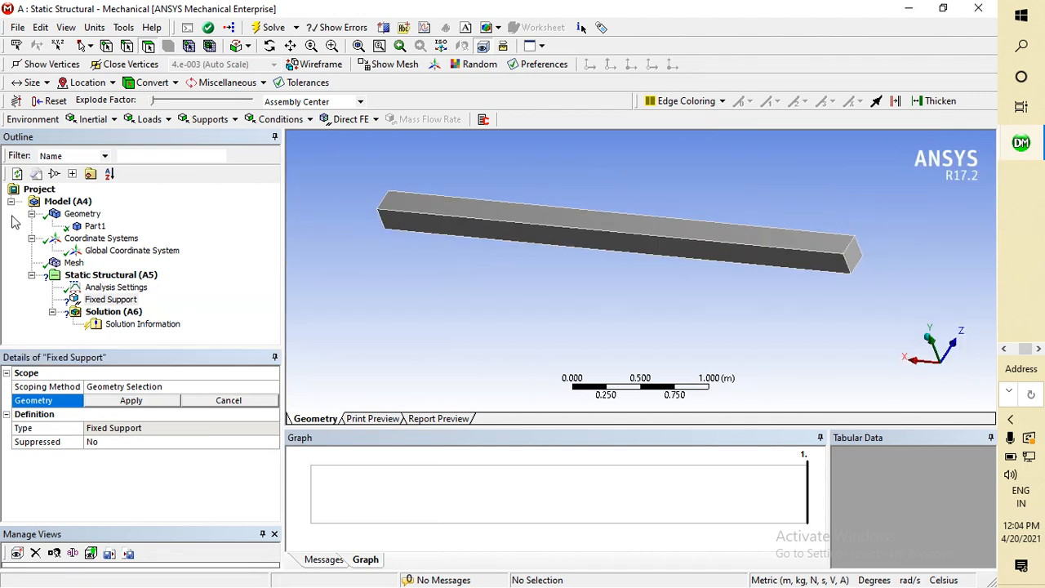
pyautogui.click(114, 241)
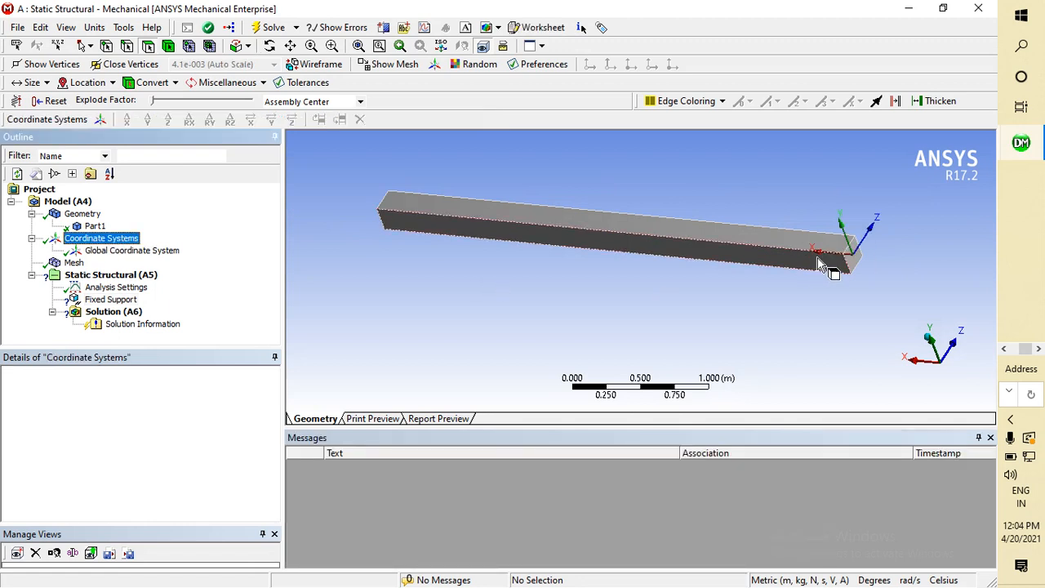
pyautogui.moveTo(929, 255); pyautogui.dragTo(646, 320, button='middle')
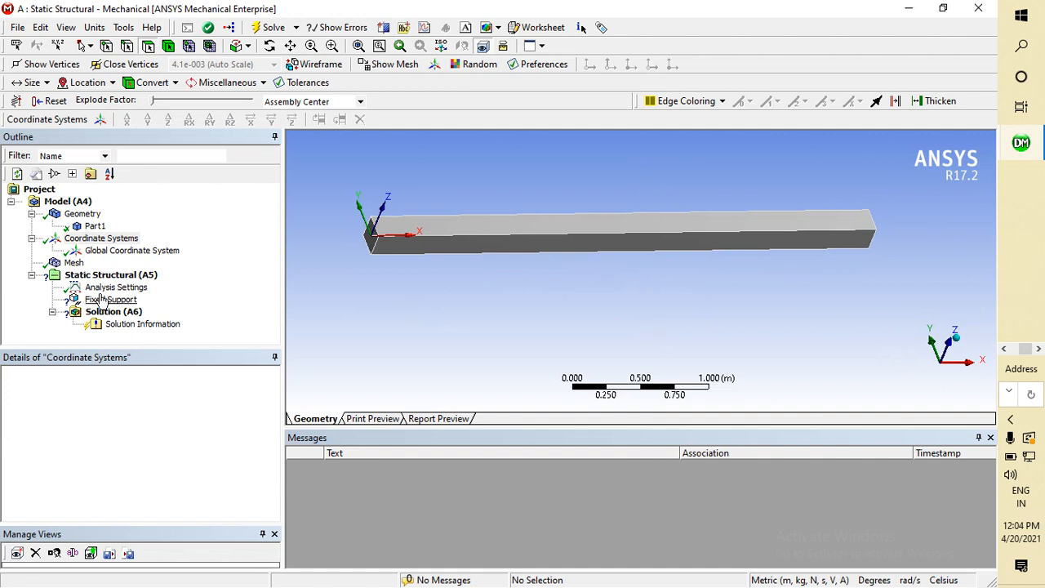
# - Scope the fixed support to the lower edge of the beam's end face at the coordinate origin
pyautogui.click(126, 299)
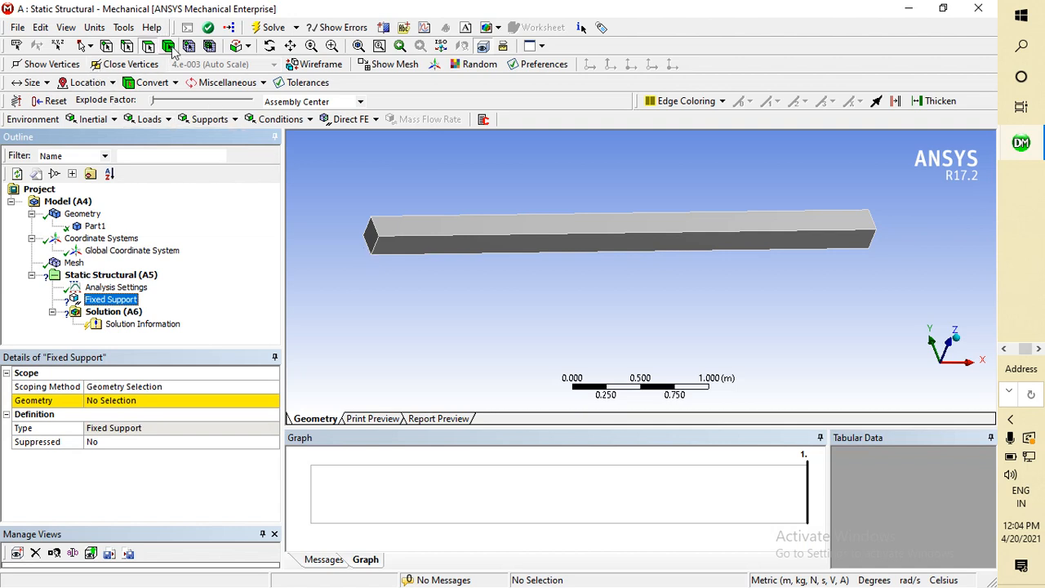
pyautogui.click(126, 46)
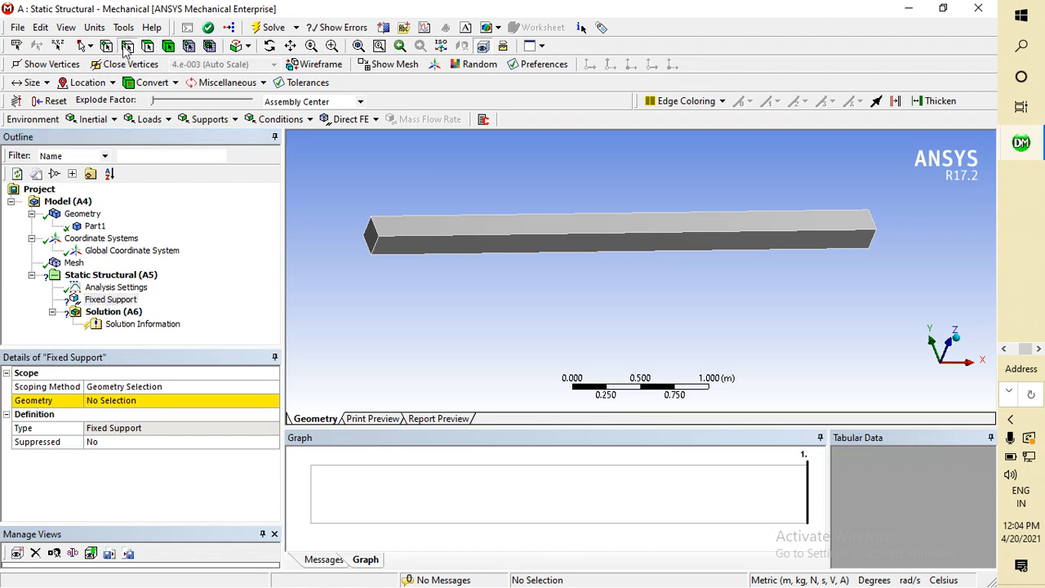
pyautogui.click(372, 250)
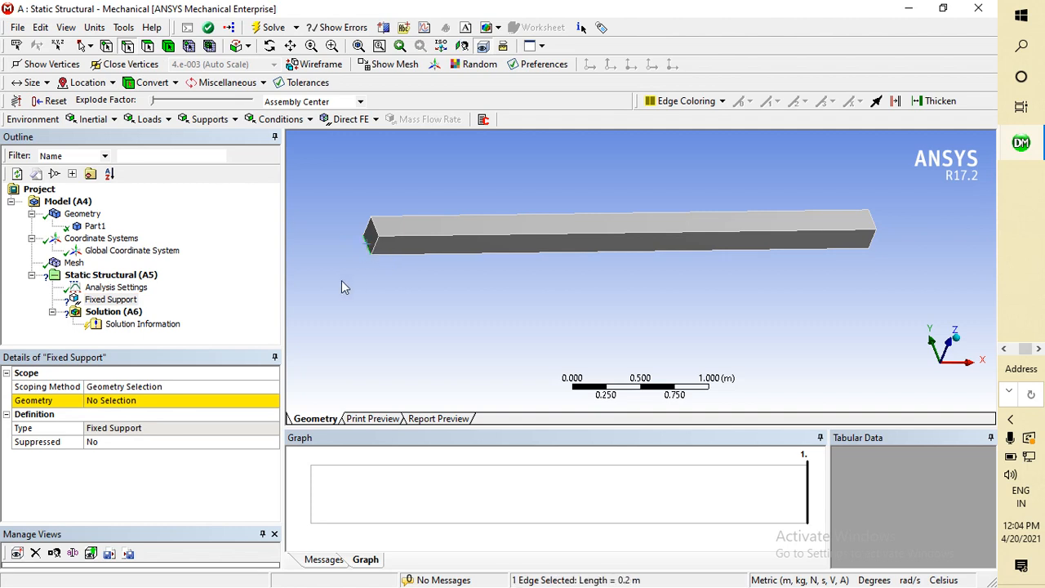
pyautogui.click(114, 401)
pyautogui.click(130, 402)
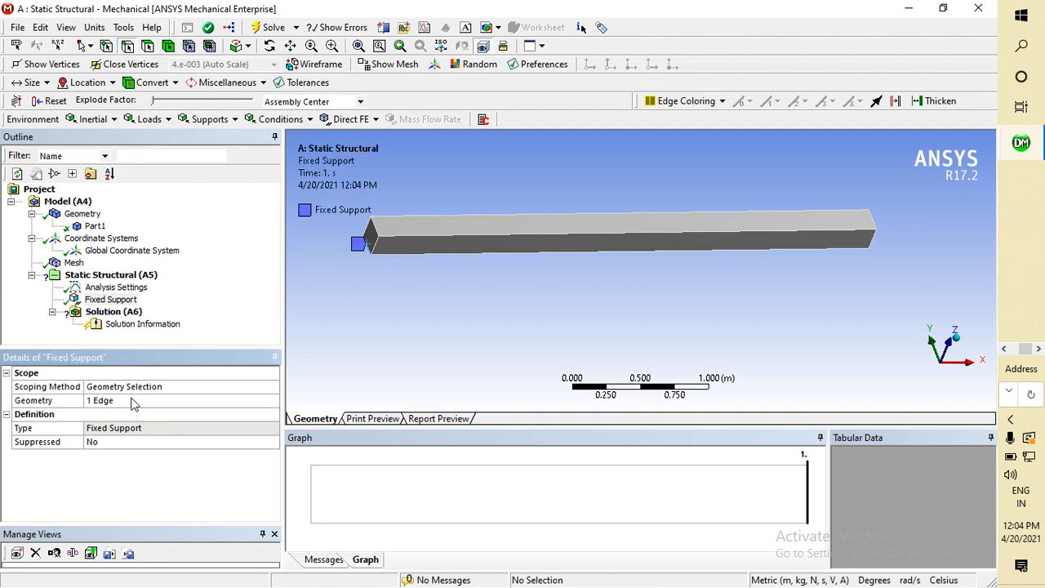
# - Insert a Displacement support scoped to the lower edge of the beam's end face opposite the fixed support
pyautogui.rightClick(106, 277)
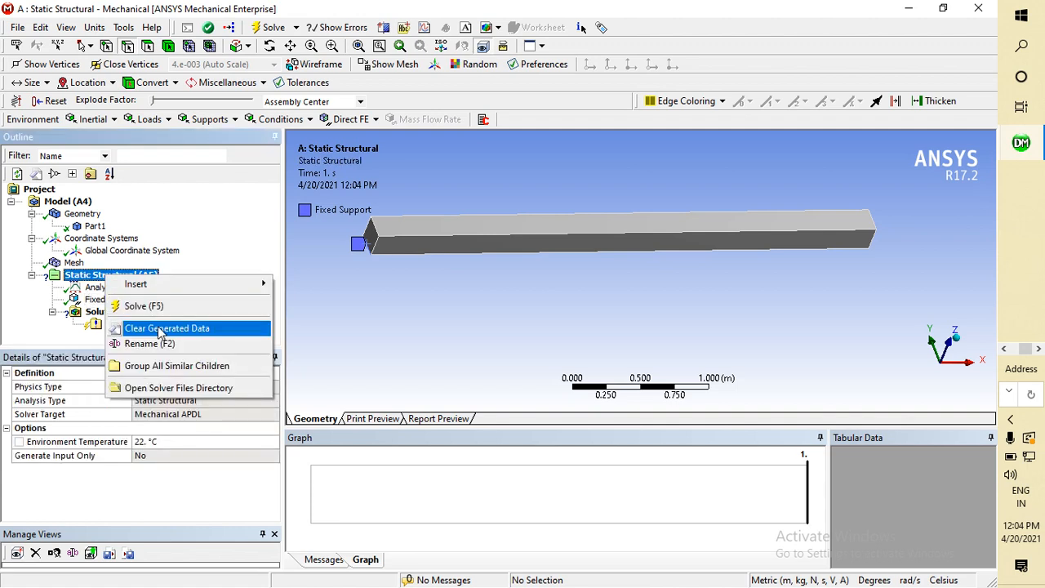
pyautogui.moveTo(166, 292)
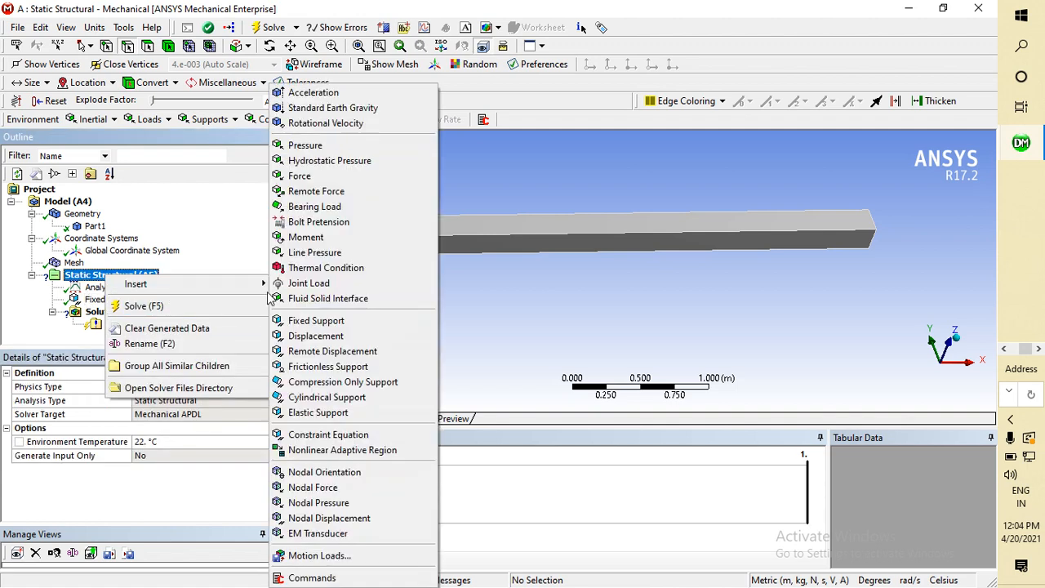
pyautogui.click(316, 336)
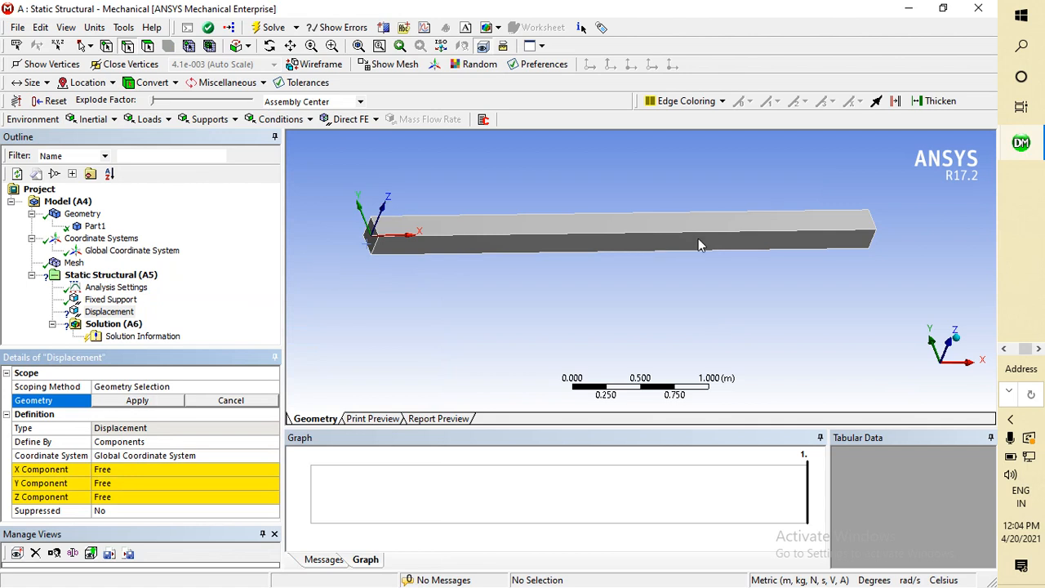
pyautogui.moveTo(876, 282); pyautogui.dragTo(793, 294, button='middle')
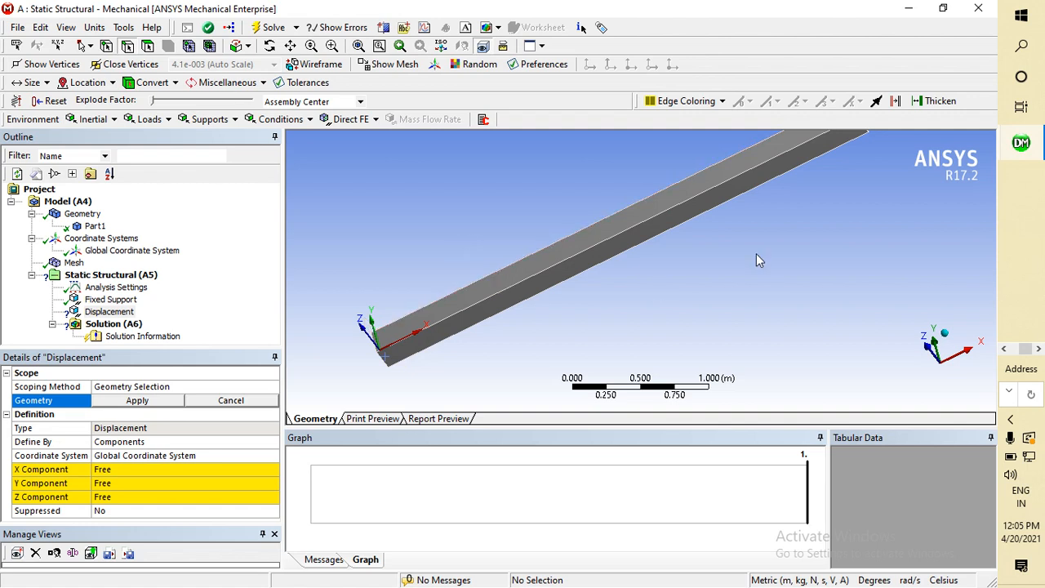
pyautogui.moveTo(756, 253); pyautogui.dragTo(741, 318, button='middle')
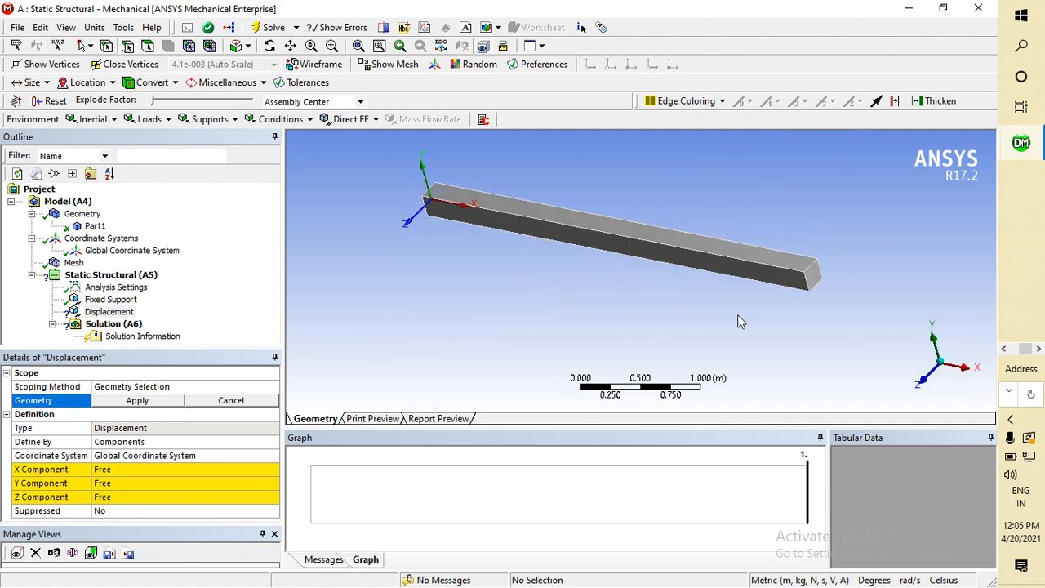
pyautogui.click(817, 288)
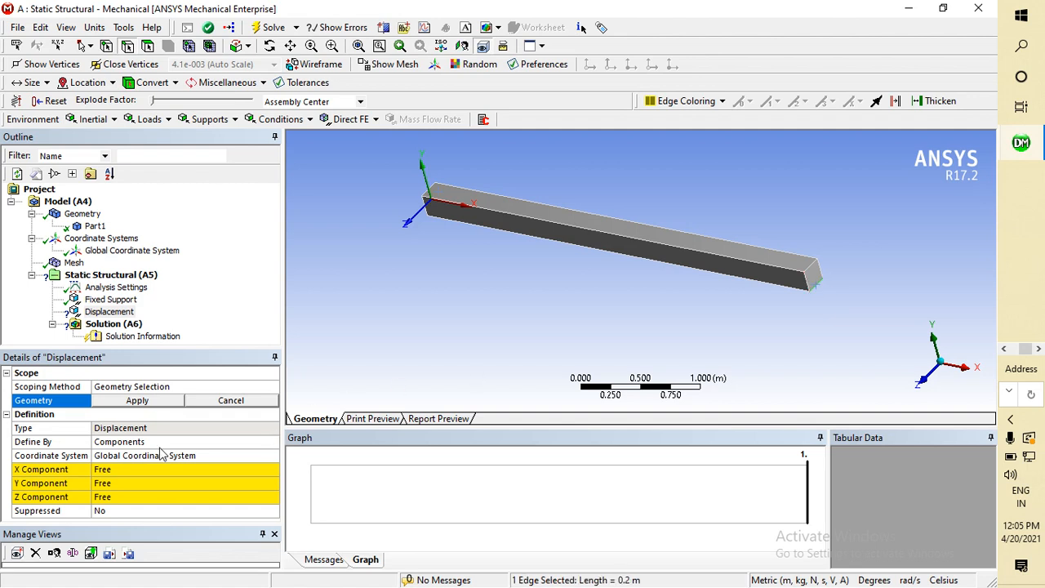
pyautogui.click(137, 401)
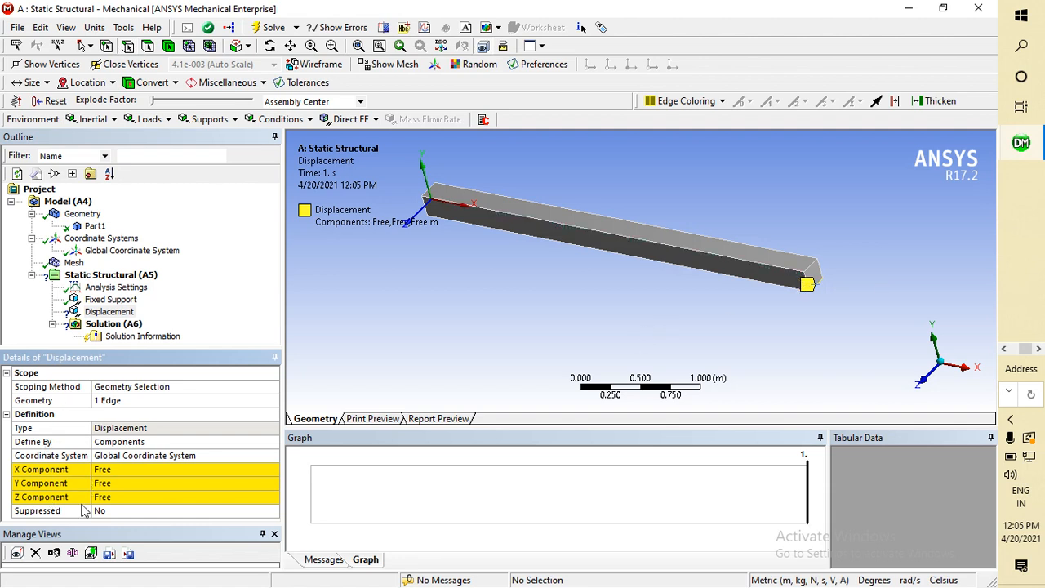
# - Set the displacement's Y and Z components to 0 m, leaving the X component free
pyautogui.click(120, 483)
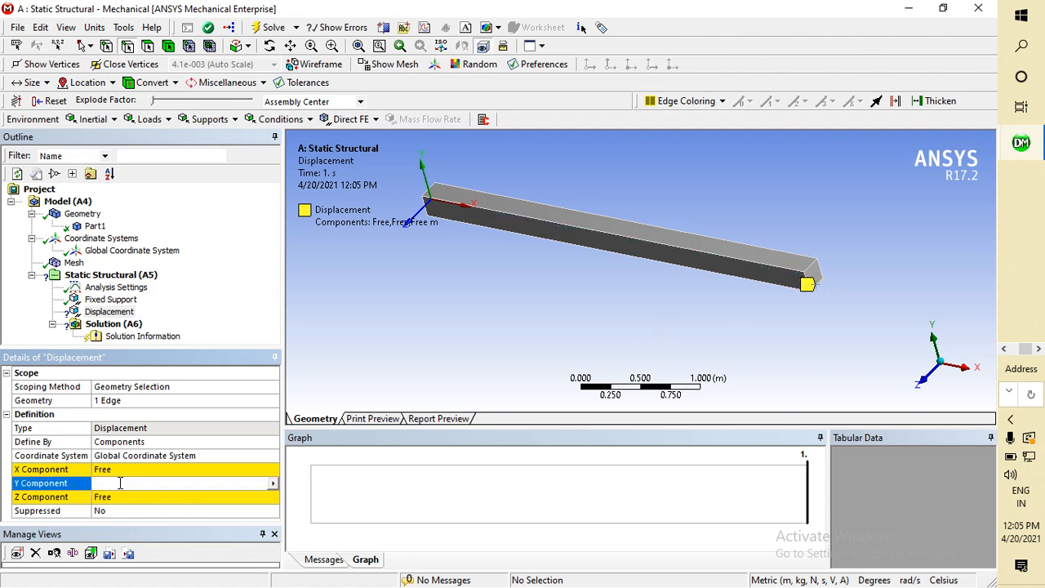
pyautogui.write('0')
pyautogui.click(119, 497)
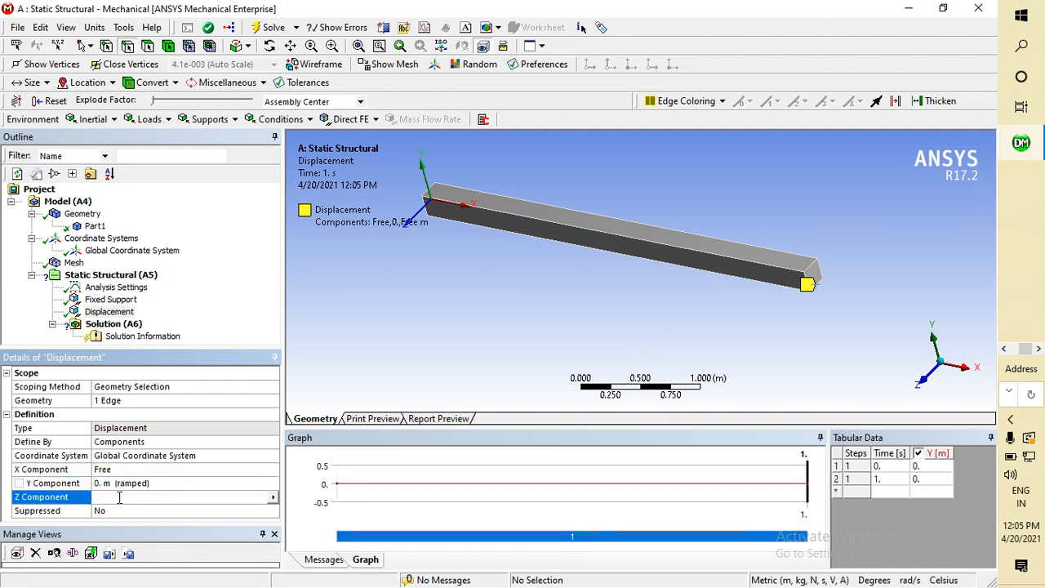
pyautogui.write('0')
pyautogui.press('Return')
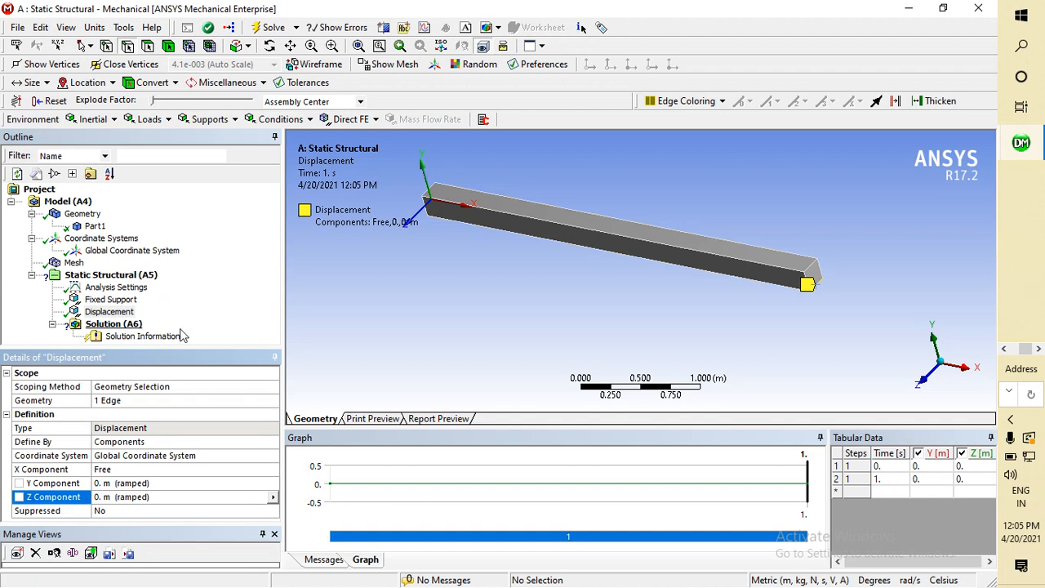
# - Insert a Force load into the Static Structural analysis and select the beam's top face
pyautogui.moveTo(508, 359); pyautogui.dragTo(536, 336, button='middle')
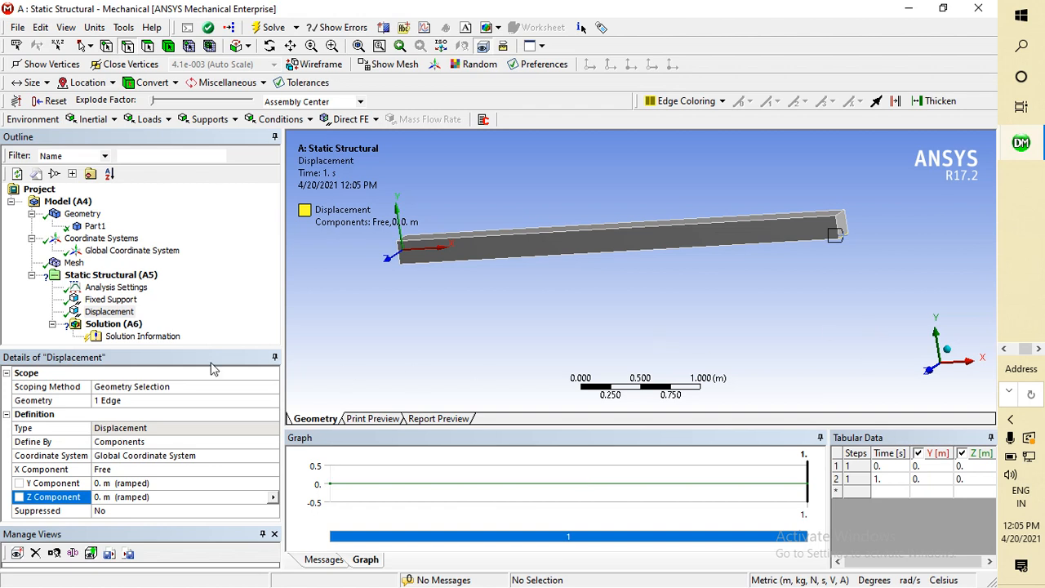
pyautogui.click(124, 278)
pyautogui.rightClick(124, 281)
pyautogui.moveTo(141, 287)
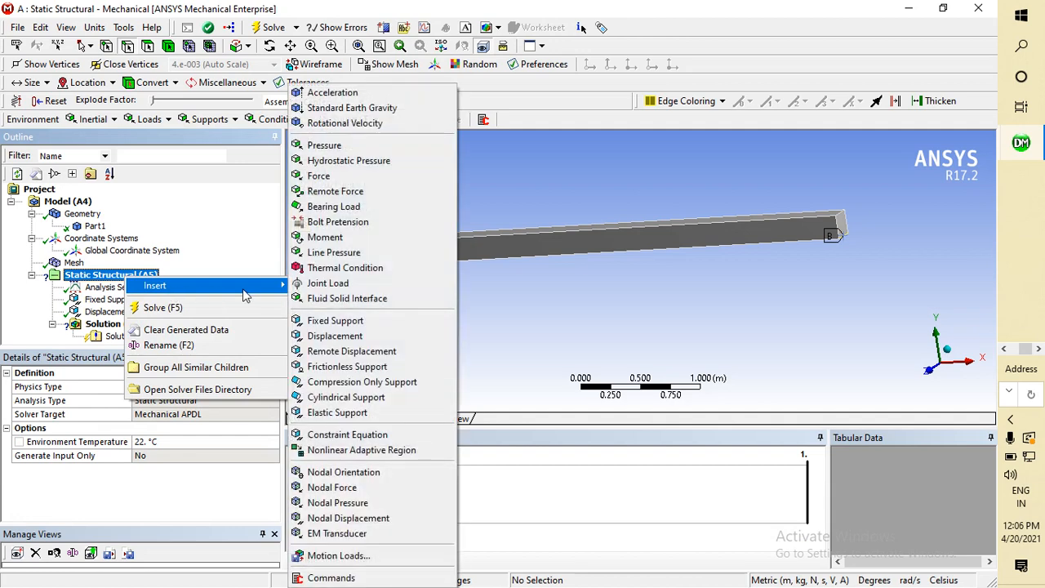
pyautogui.click(331, 176)
pyautogui.moveTo(497, 299); pyautogui.dragTo(488, 328, button='middle')
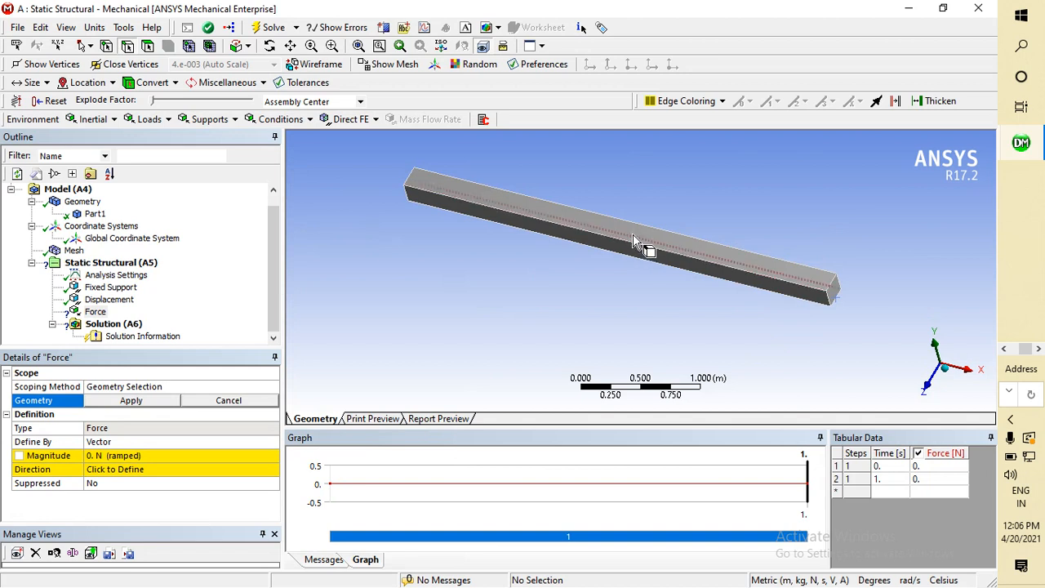
pyautogui.click(557, 219)
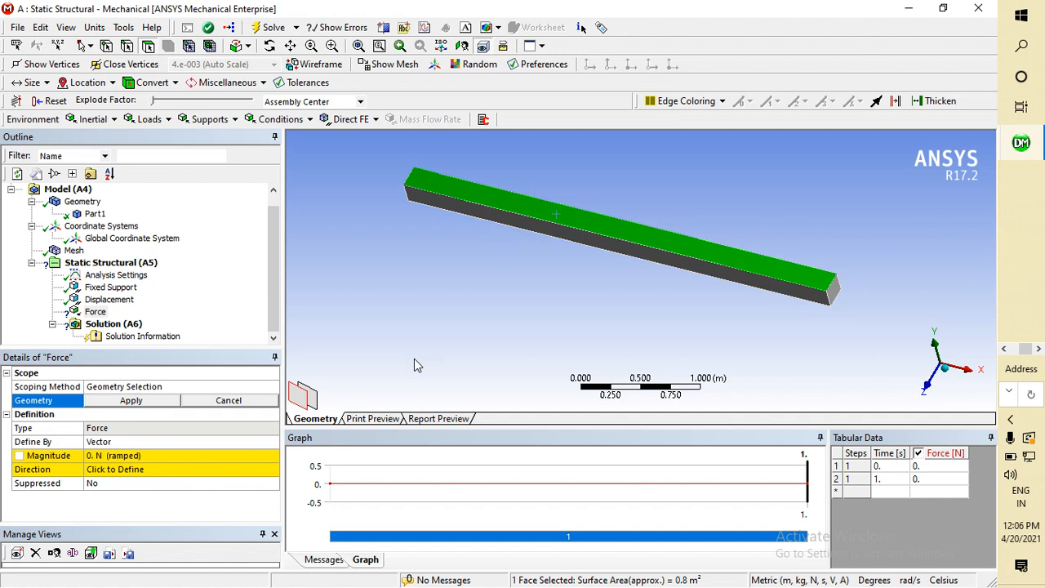
# - Switch the units to Metric (mm, kg, N, s, mV, mA) and scope the force to the selected top face
pyautogui.click(107, 457)
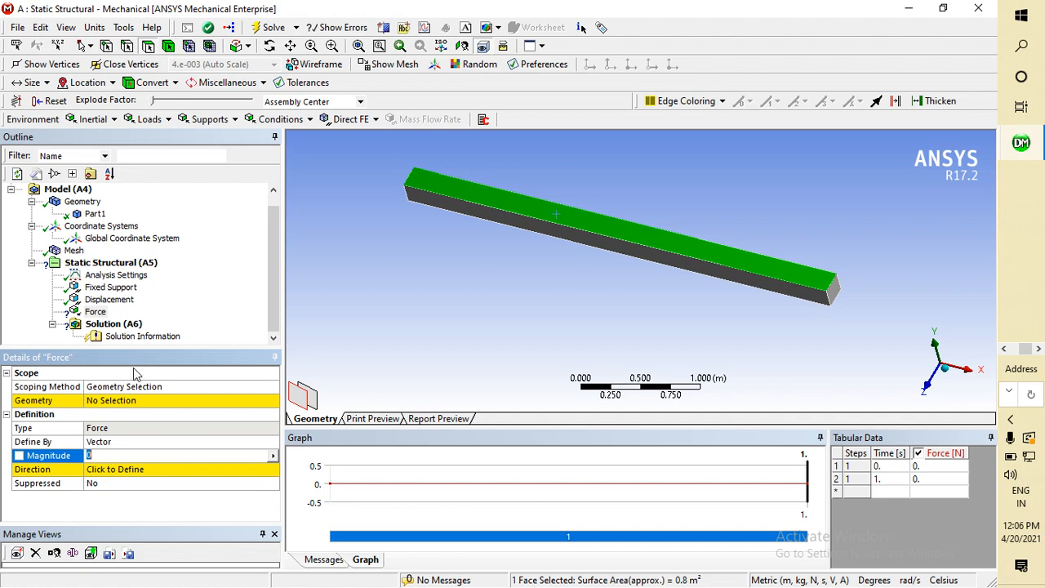
pyautogui.click(95, 27)
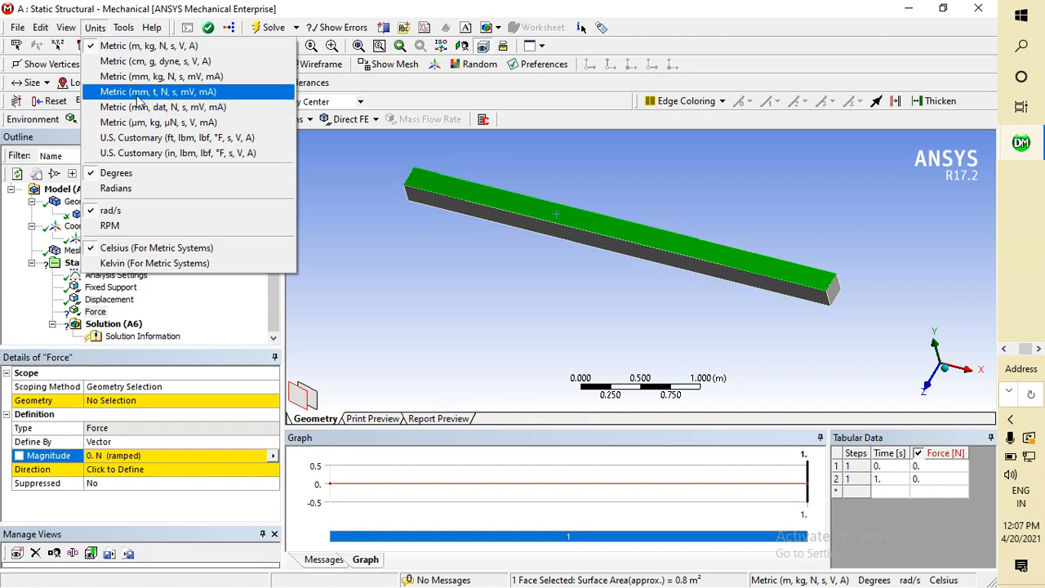
pyautogui.click(136, 78)
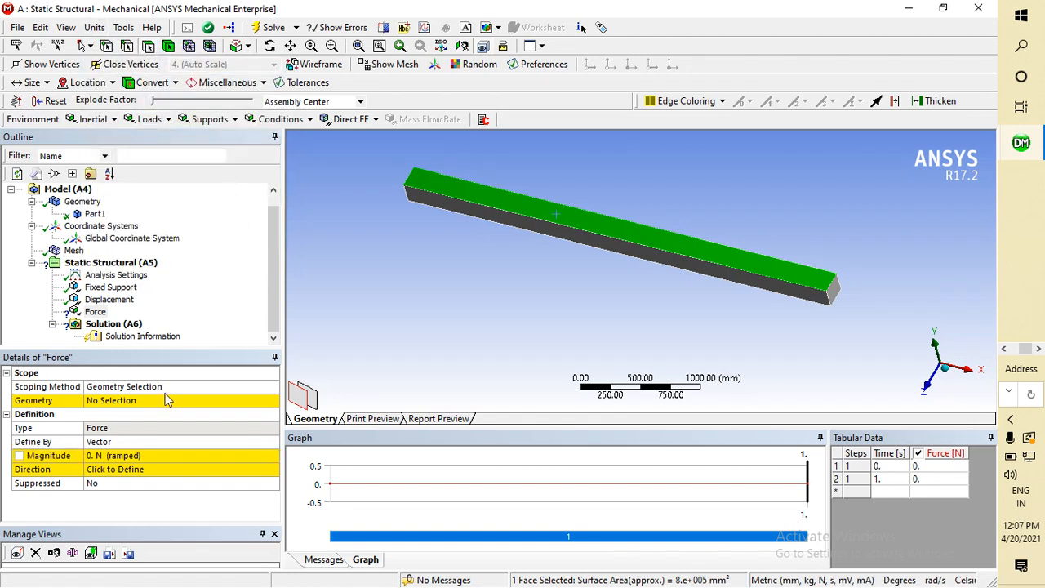
pyautogui.click(128, 404)
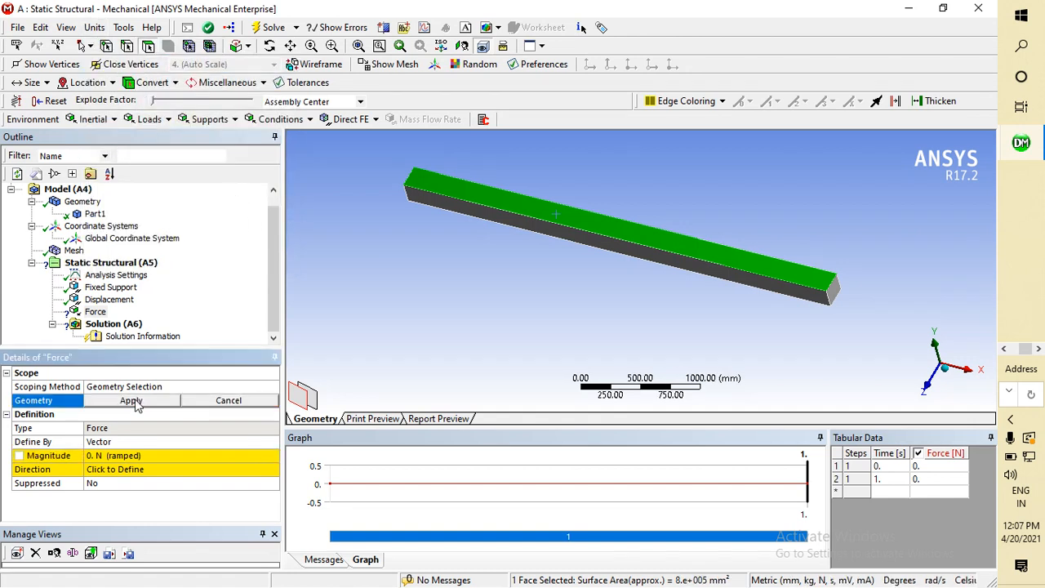
pyautogui.click(133, 401)
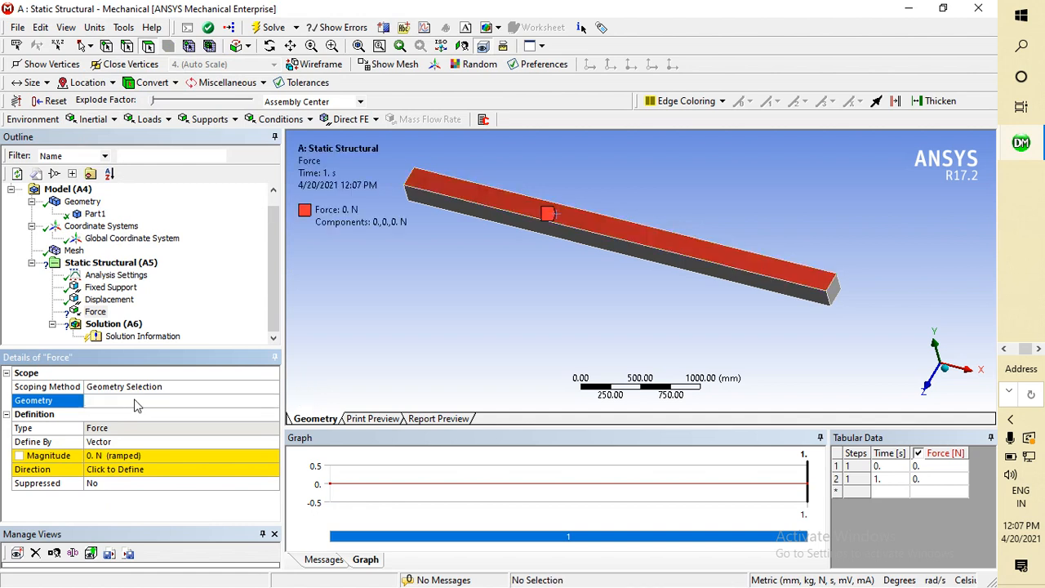
# - Set the force's magnitude to 100000 N
pyautogui.click(123, 458)
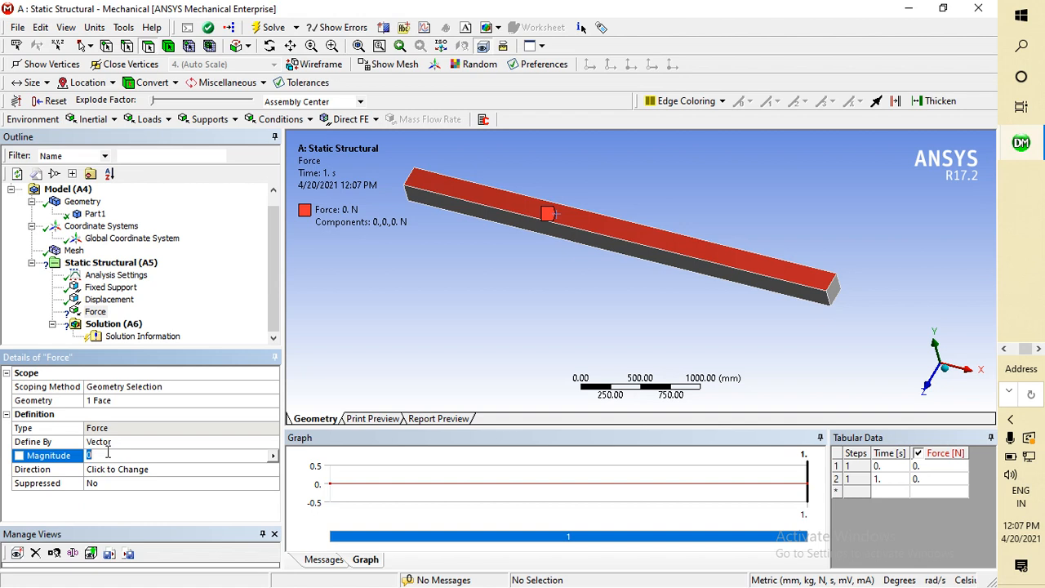
pyautogui.write('10')
pyautogui.write('0')
pyautogui.write('00')
pyautogui.press('BackSpace')
pyautogui.press('BackSpace')
pyautogui.write('000')
# - Reverse the force's direction so it acts downward on the beam's top face, along negative Y
pyautogui.click(164, 473)
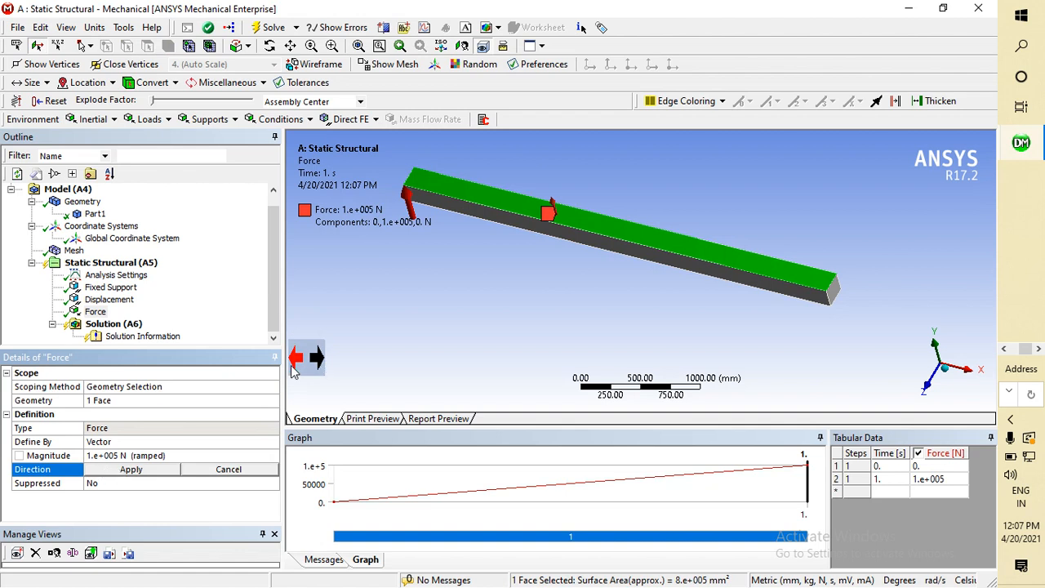
pyautogui.click(319, 364)
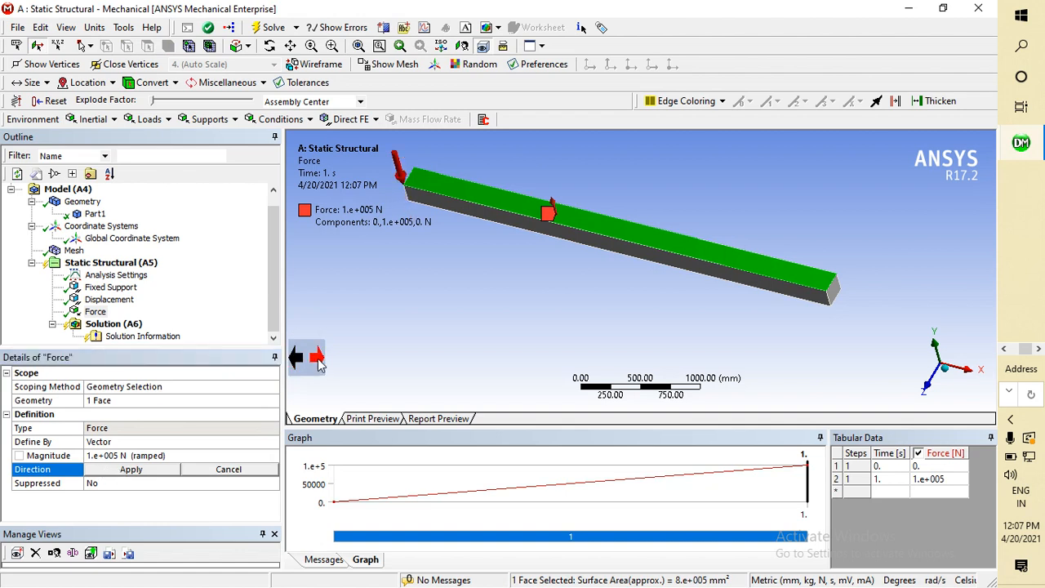
pyautogui.click(127, 470)
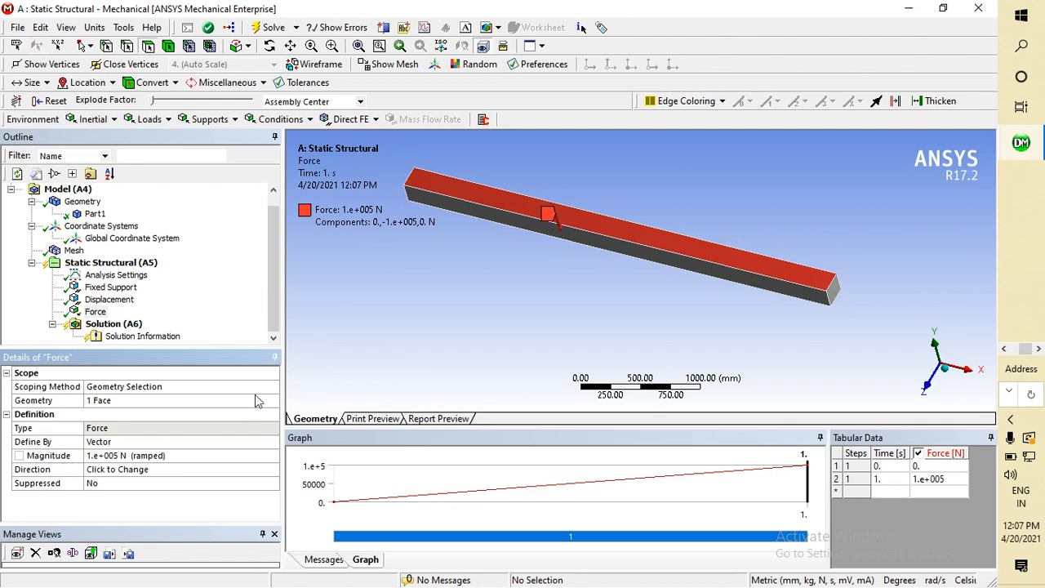
pyautogui.moveTo(570, 269); pyautogui.dragTo(559, 208, button='middle')
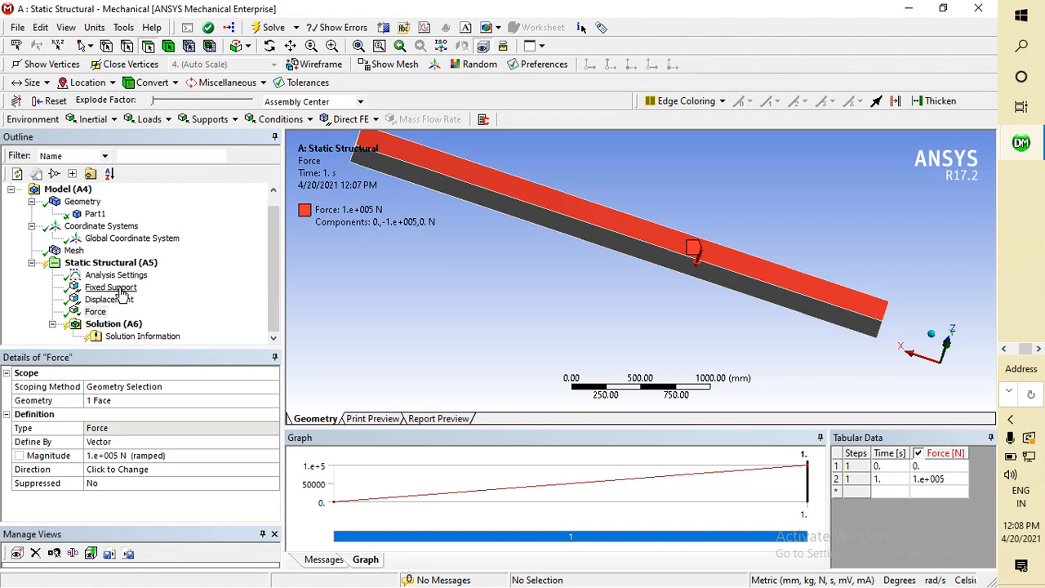
# - Solve the Static Structural analysis with the applied loads and display the solver output from Solution Information
pyautogui.click(274, 29)
pyautogui.moveTo(597, 277); pyautogui.dragTo(645, 270, button='middle')
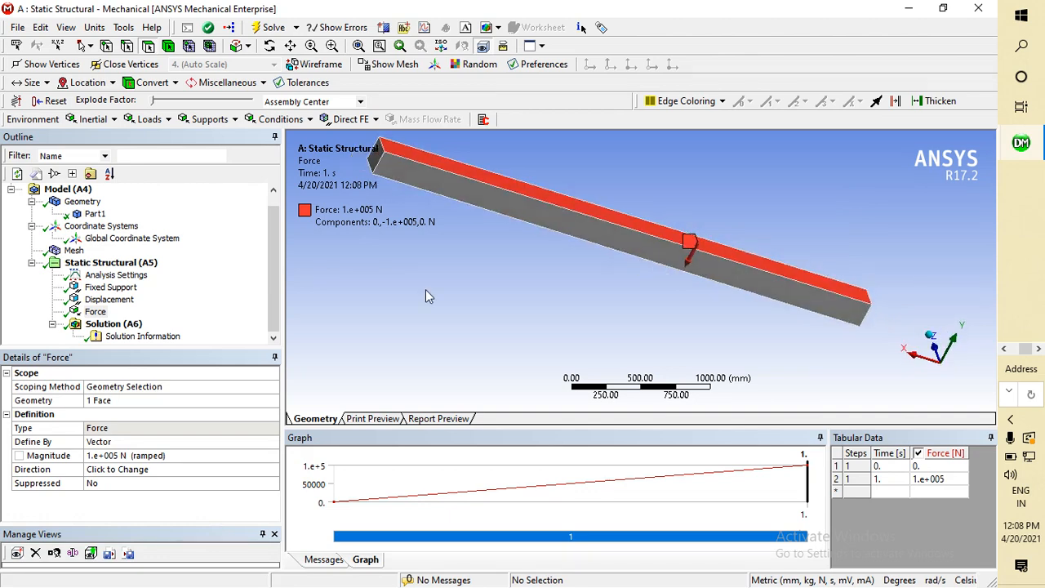
pyautogui.click(138, 336)
pyautogui.rightClick(139, 337)
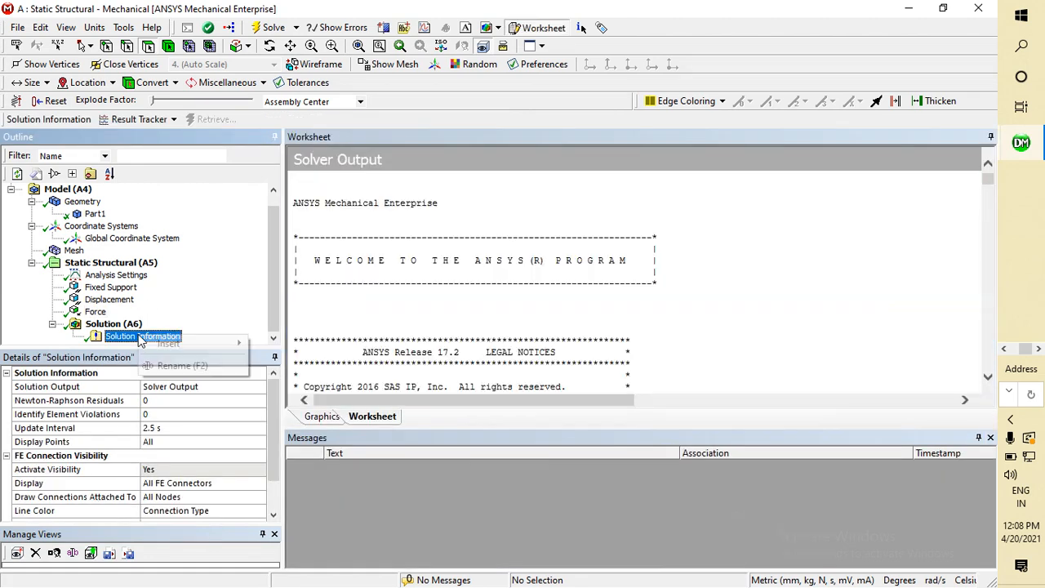
pyautogui.click(221, 296)
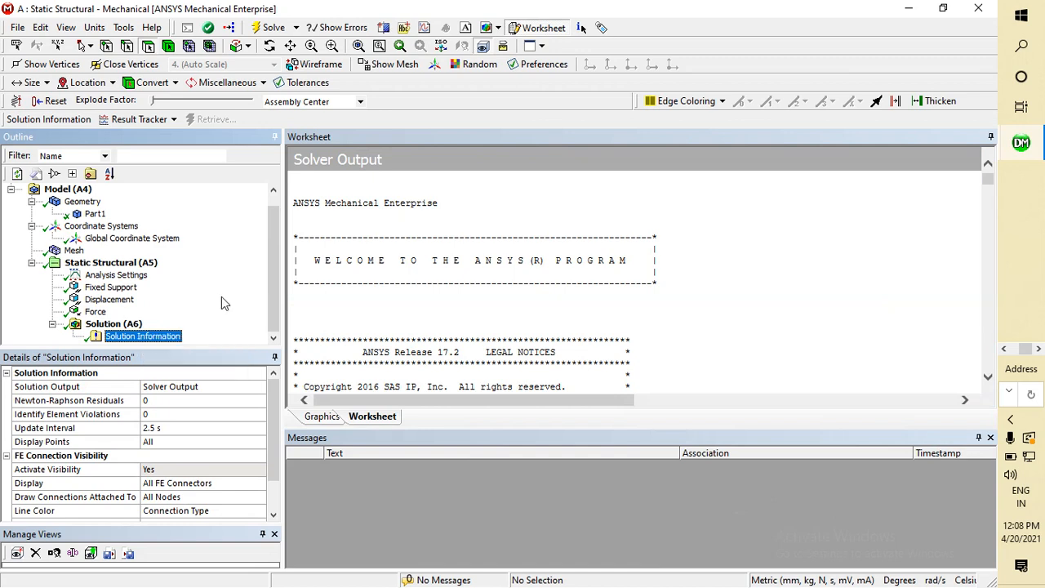
# - Insert an Equivalent (von-Mises) Stress result under the Solution branch
pyautogui.click(118, 324)
pyautogui.rightClick(117, 324)
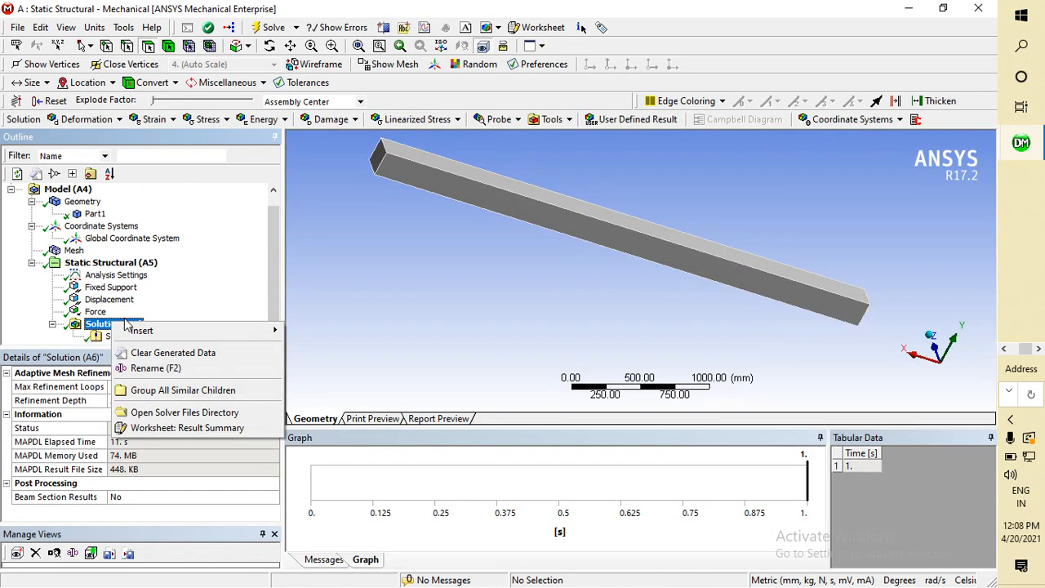
pyautogui.moveTo(171, 337)
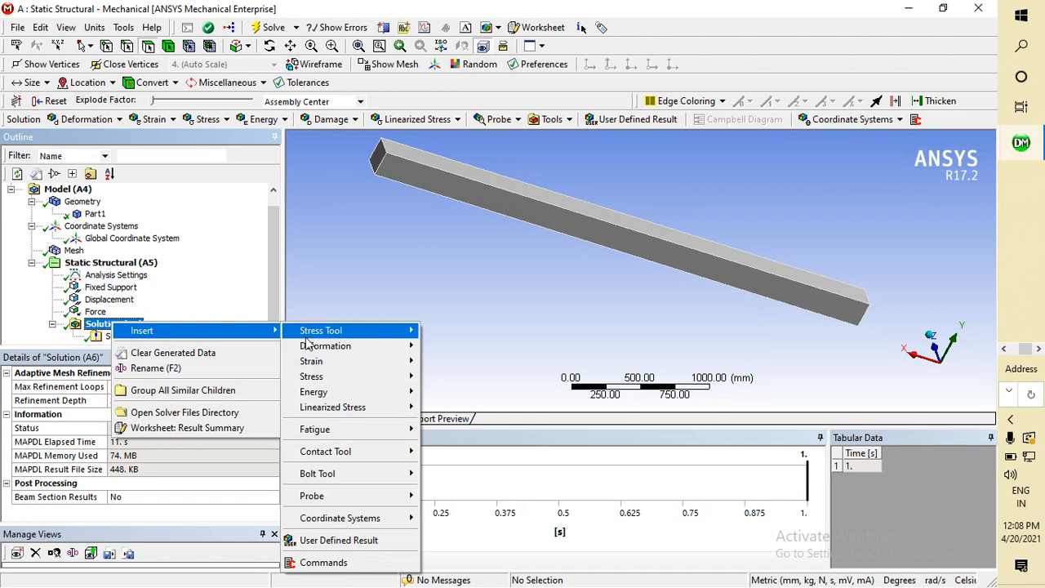
pyautogui.moveTo(313, 379)
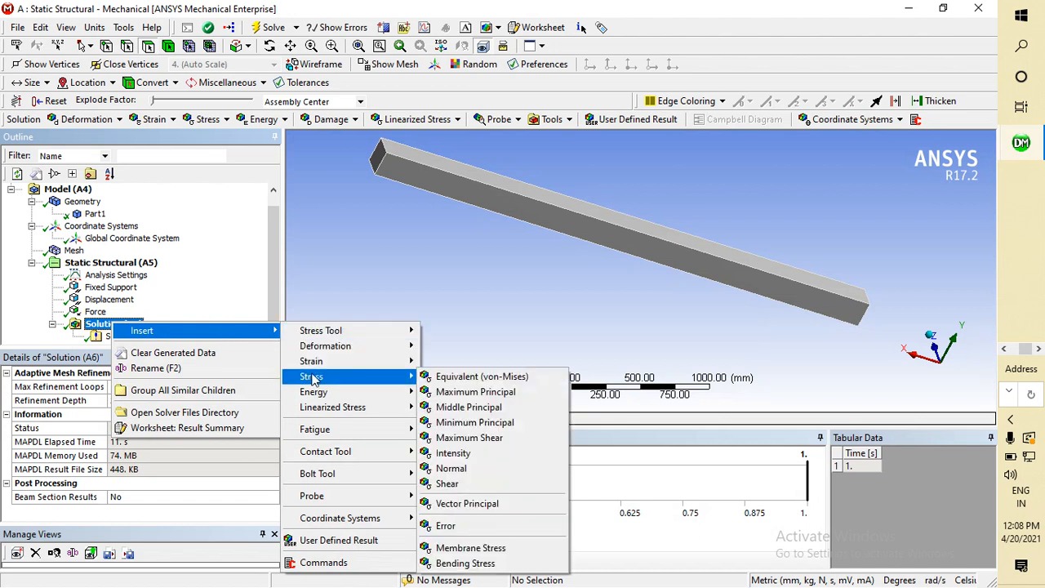
pyautogui.click(496, 380)
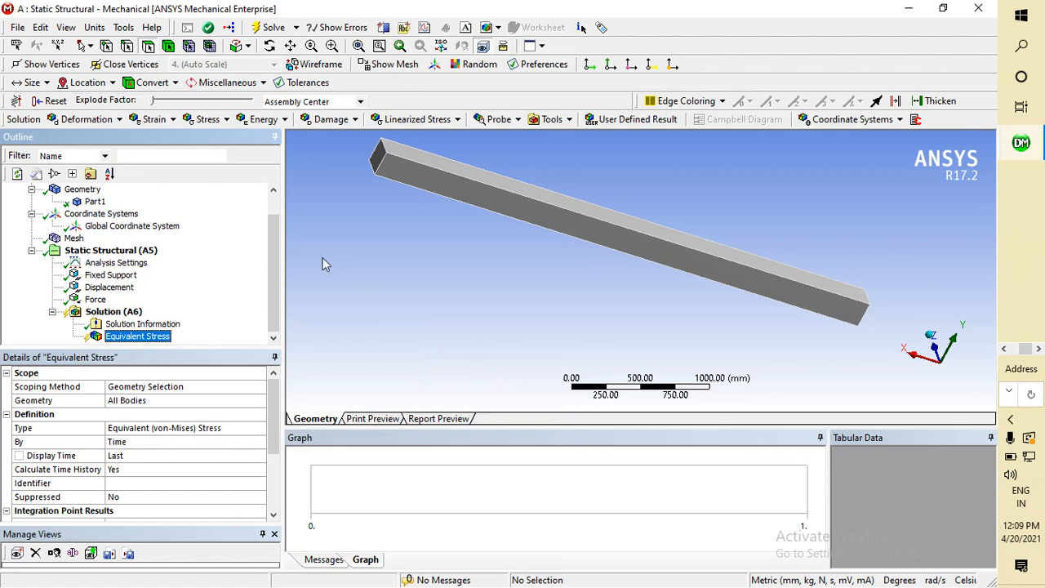
# - Insert a Total Deformation result under the Solution branch
pyautogui.rightClick(120, 313)
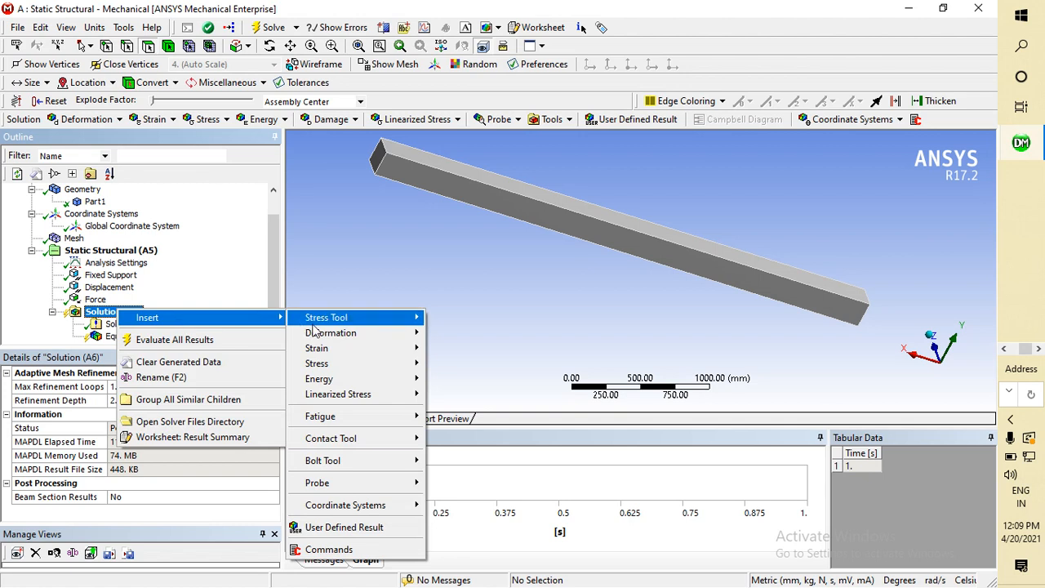
pyautogui.moveTo(337, 339)
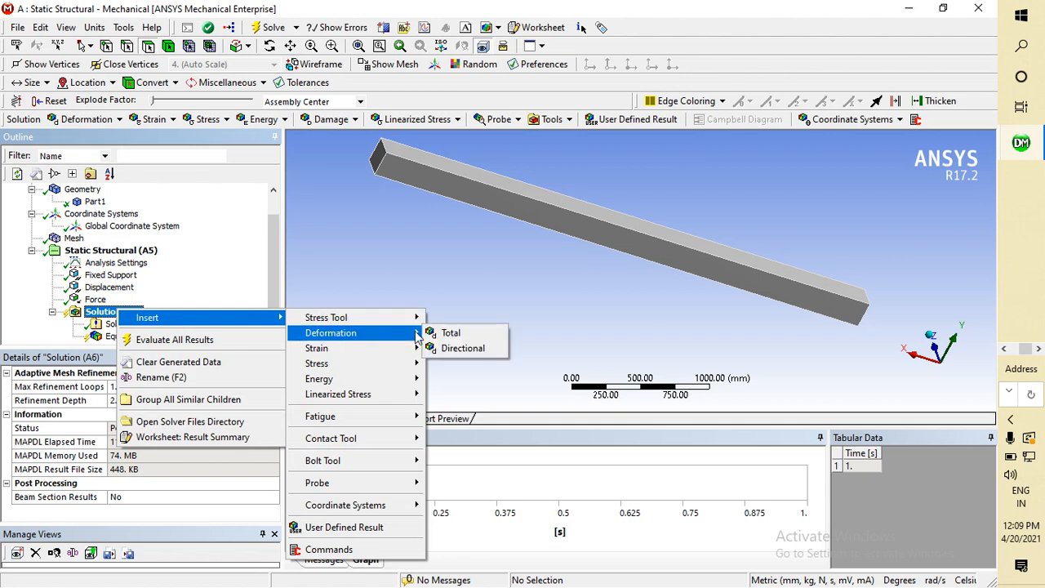
pyautogui.click(449, 334)
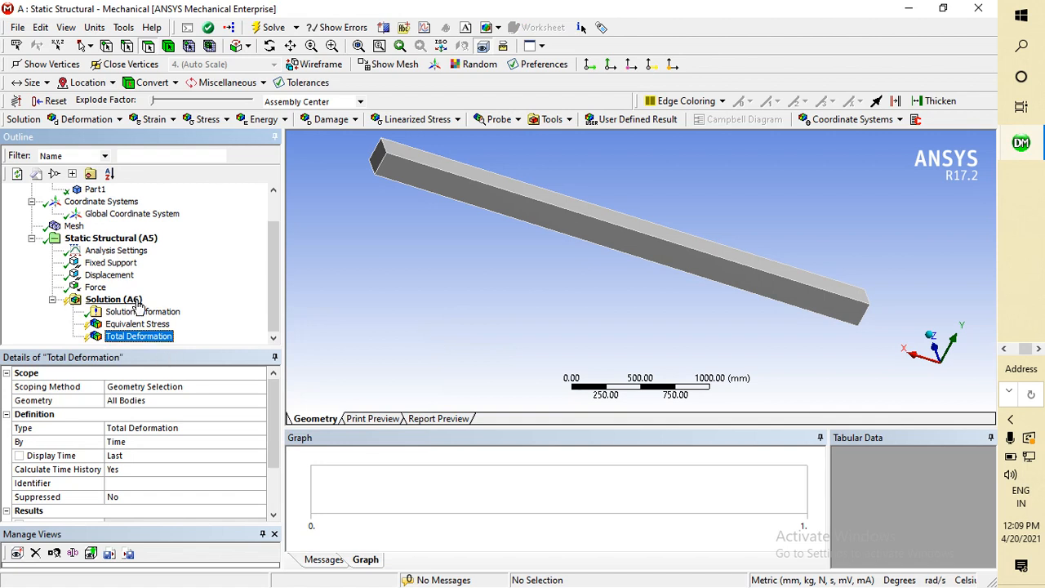
pyautogui.click(135, 324)
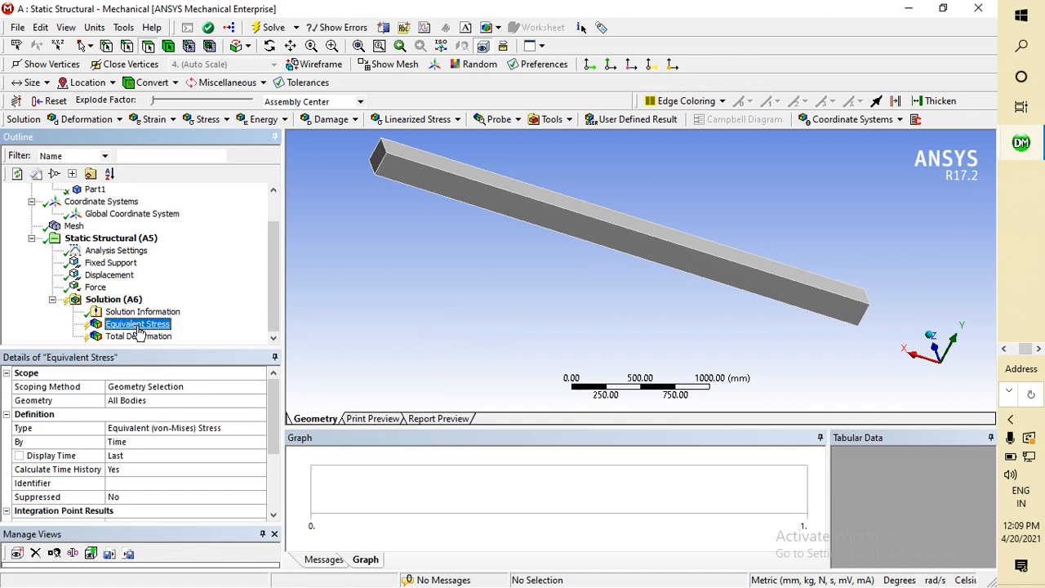
pyautogui.rightClick(139, 325)
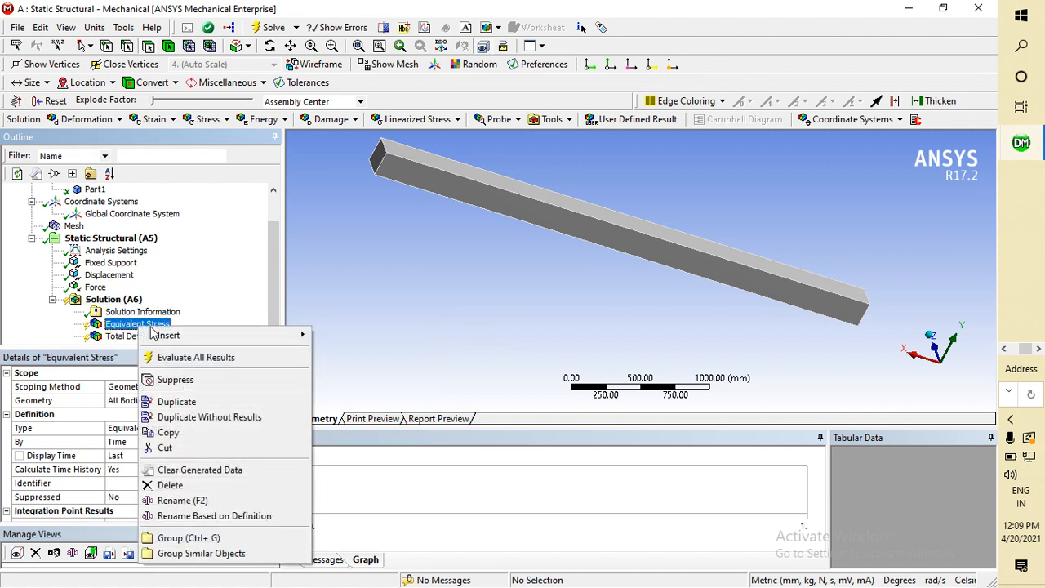
pyautogui.click(122, 326)
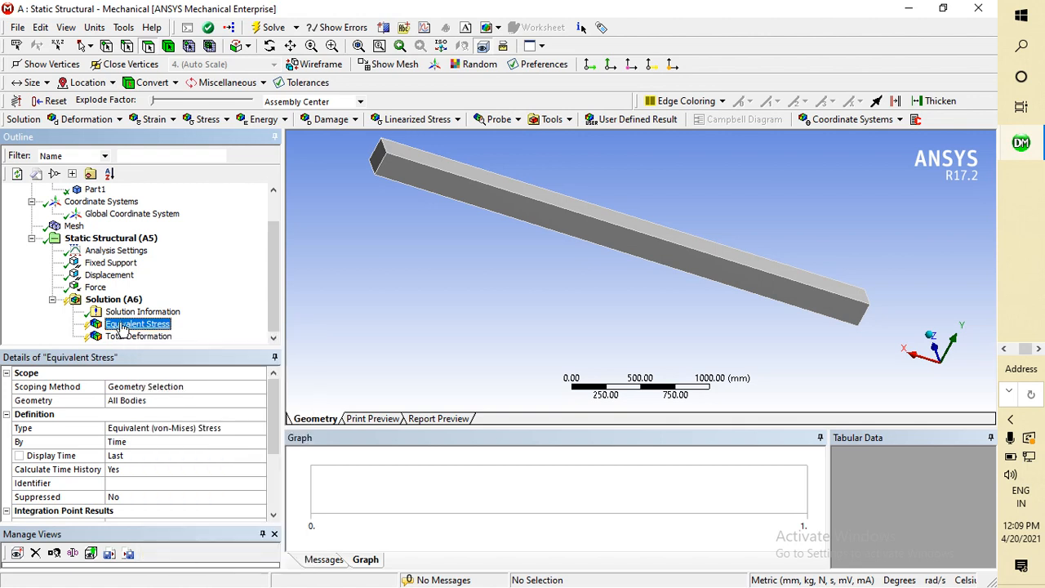
pyautogui.scroll(-3, 349, 316)
pyautogui.scroll(4, 350, 316)
pyautogui.scroll(-3, 349, 316)
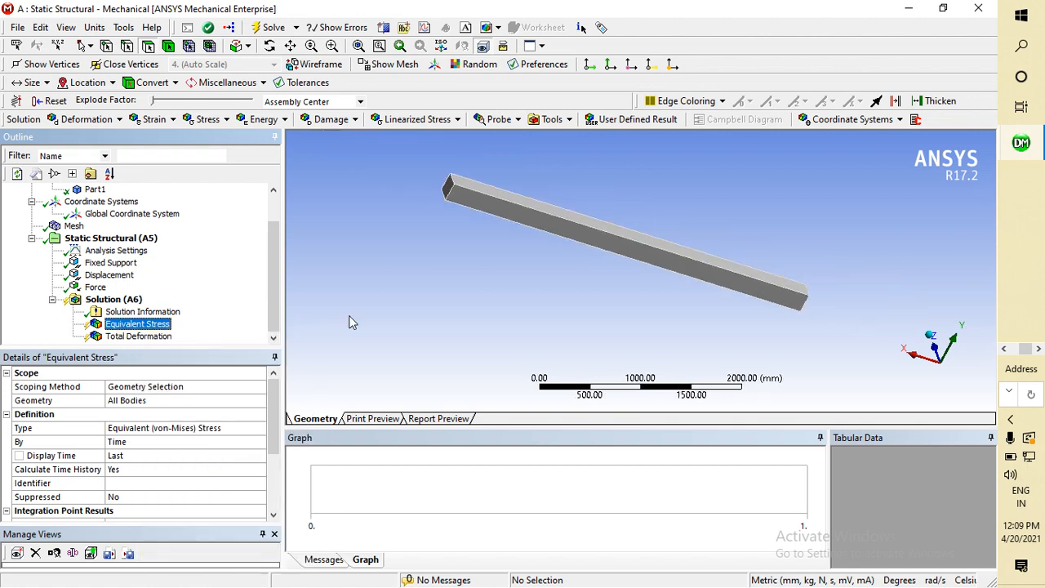
# - Show the beam's applied loads and supports, and solve to evaluate the Equivalent Stress and Total Deformation results
pyautogui.click(114, 238)
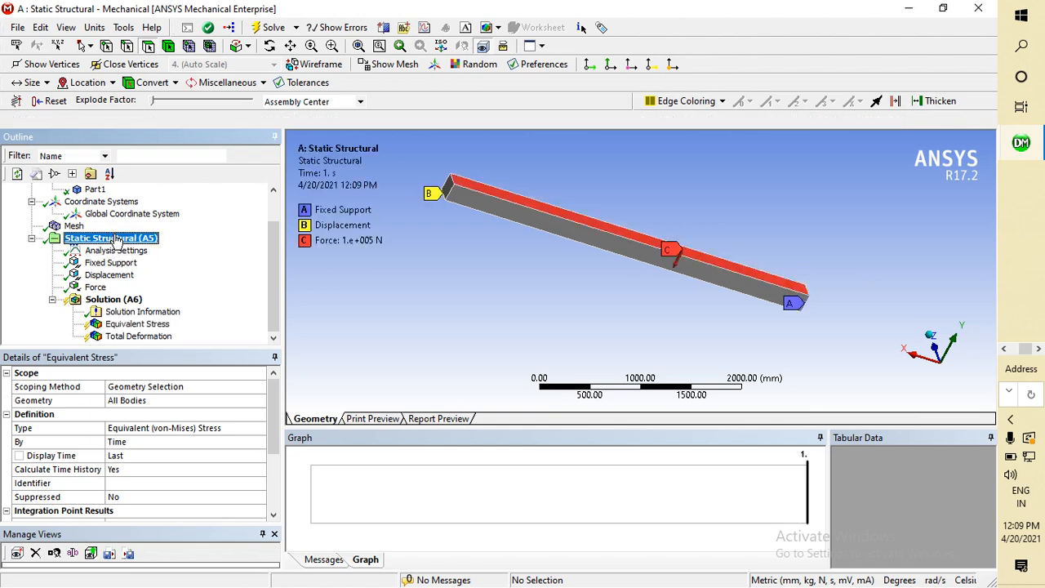
pyautogui.click(118, 300)
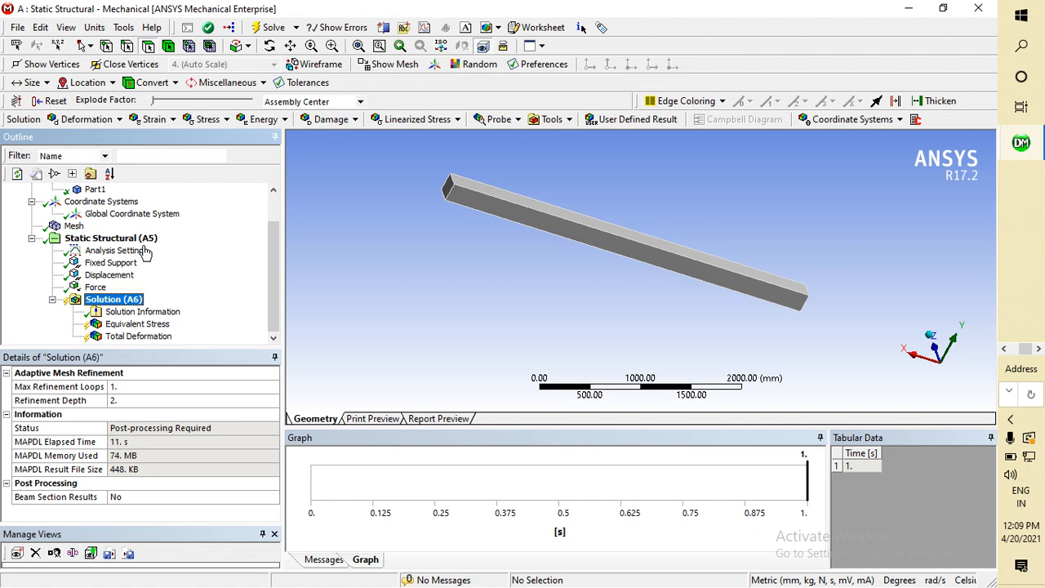
pyautogui.click(266, 33)
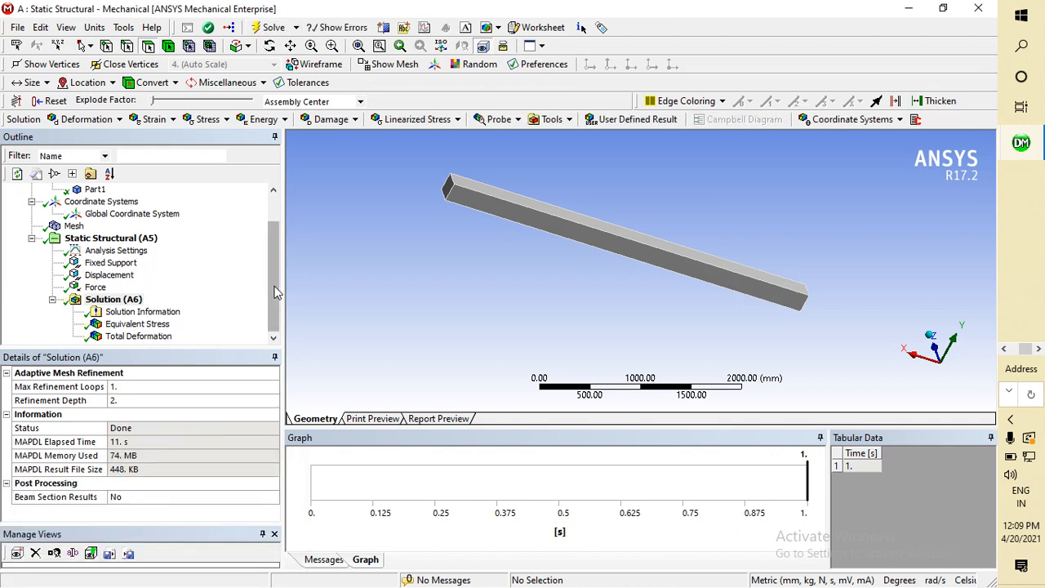
# - Display the Equivalent Stress contour and inspect the deformed beam from the opposite end
pyautogui.click(137, 323)
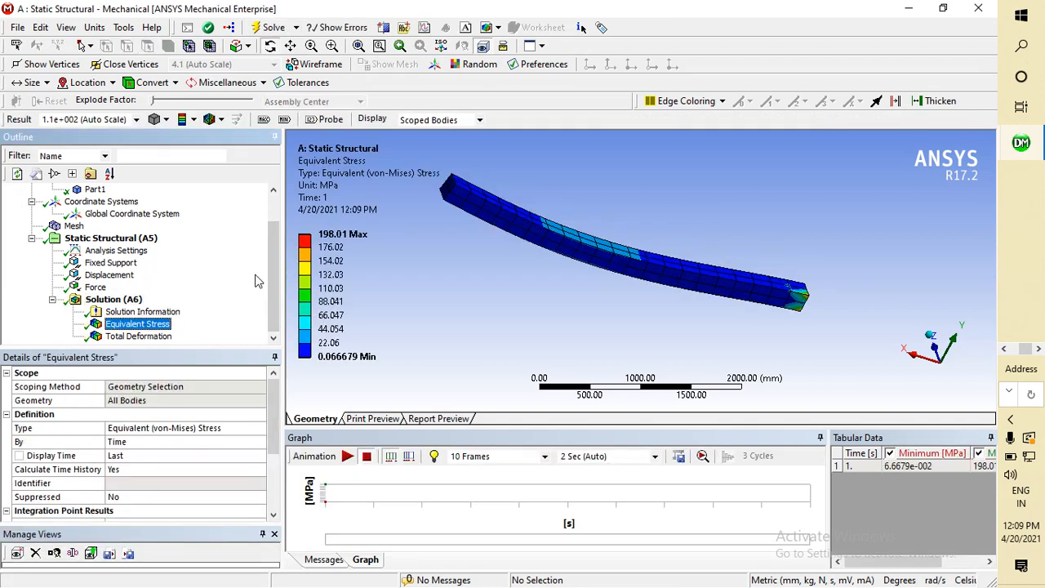
pyautogui.moveTo(688, 302); pyautogui.dragTo(340, 236)
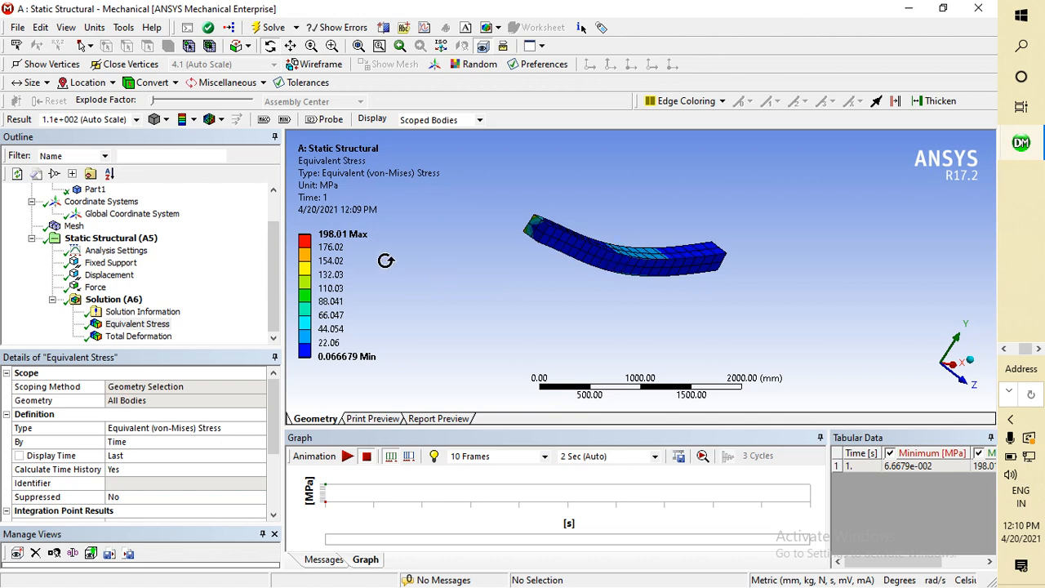
pyautogui.click(446, 248)
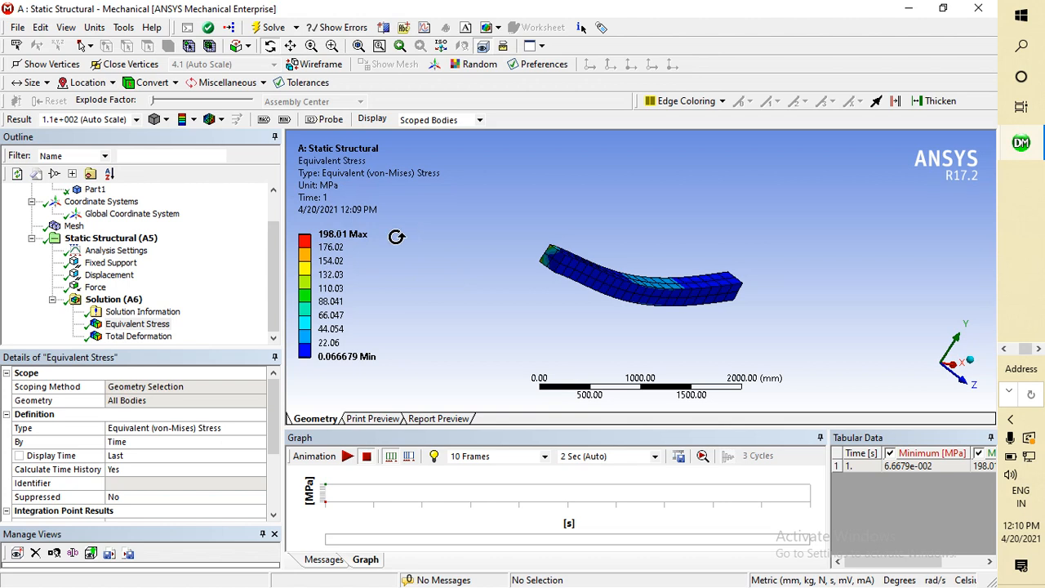
# - Display the Total Deformation contour, play its animation and pause it
pyautogui.click(137, 337)
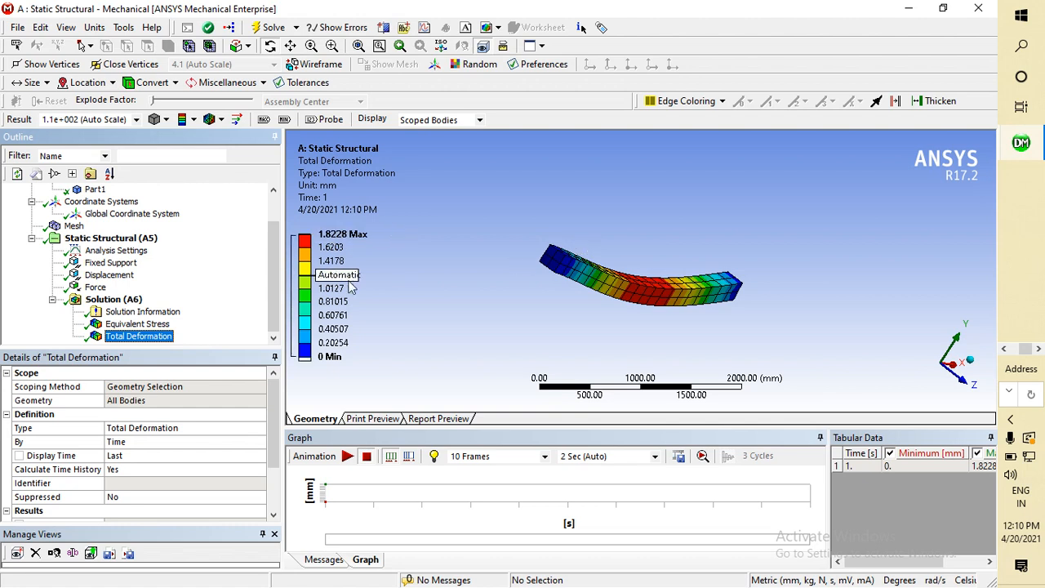
pyautogui.click(347, 457)
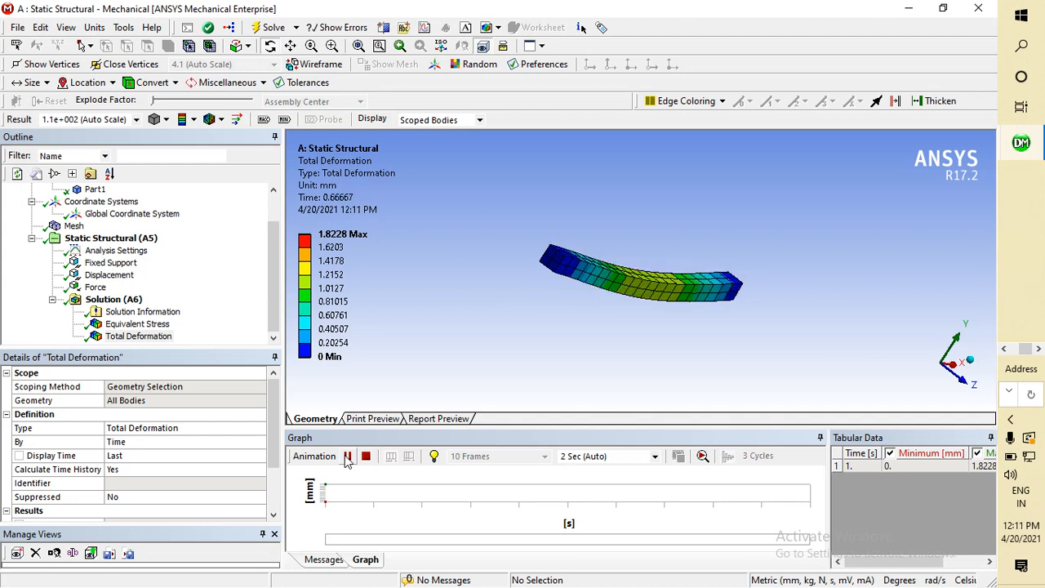
pyautogui.click(347, 457)
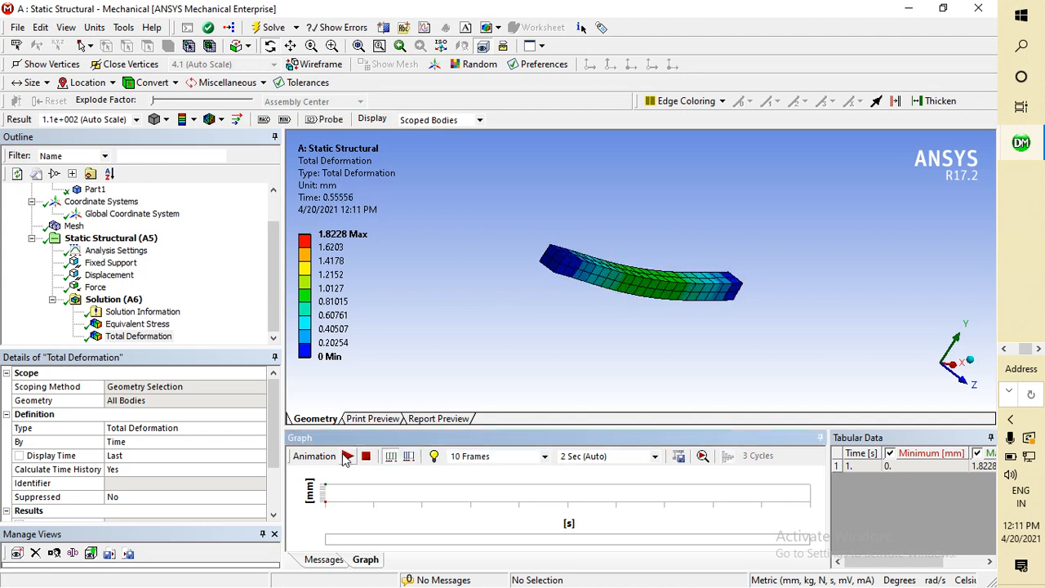
# - Examine the print preview of the Total Deformation result, from its title block to the contour image
pyautogui.click(373, 418)
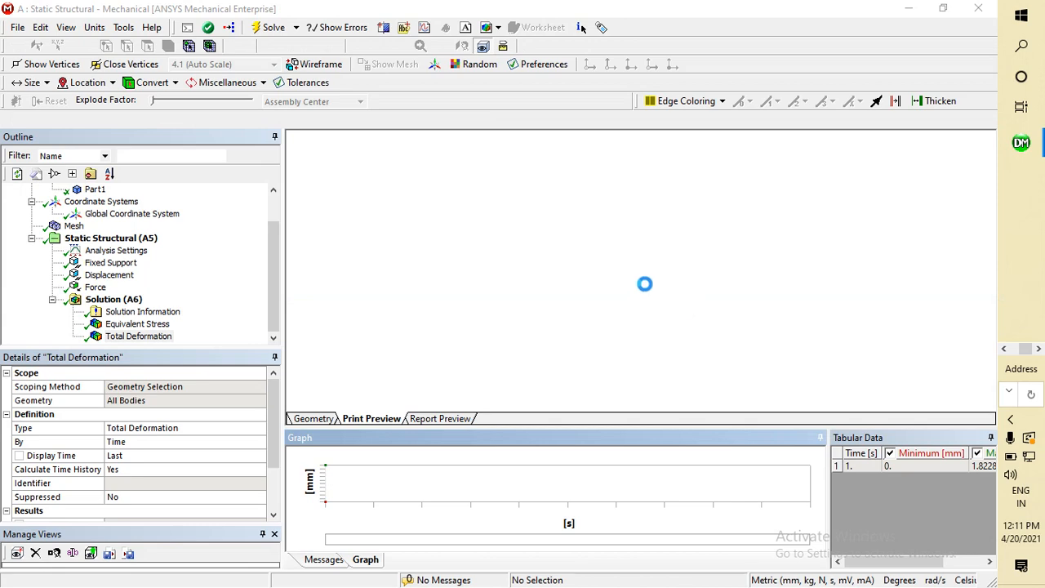
pyautogui.scroll(-4, 676, 227)
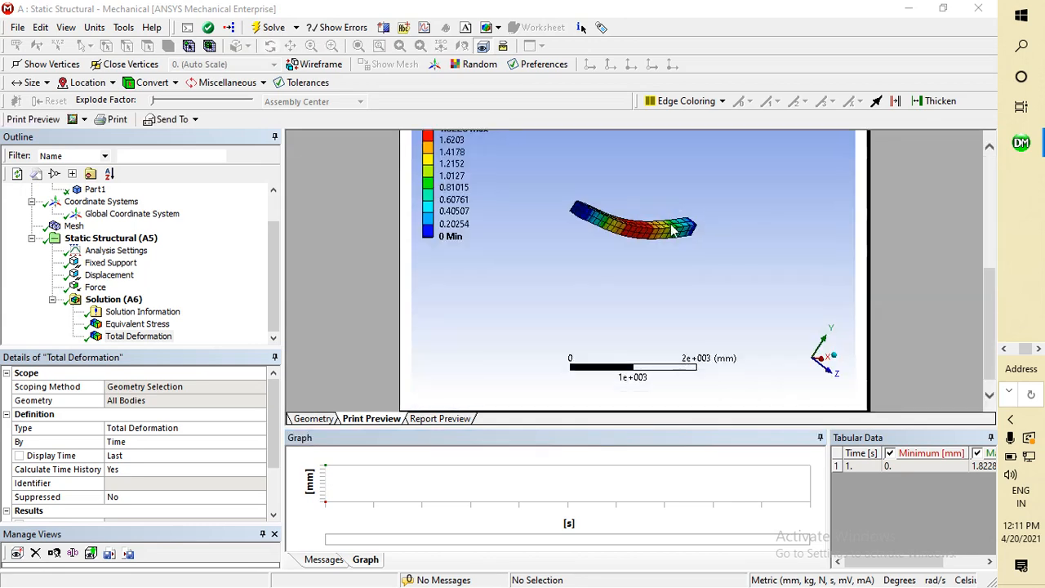
pyautogui.scroll(4, 672, 233)
pyautogui.scroll(-4, 669, 234)
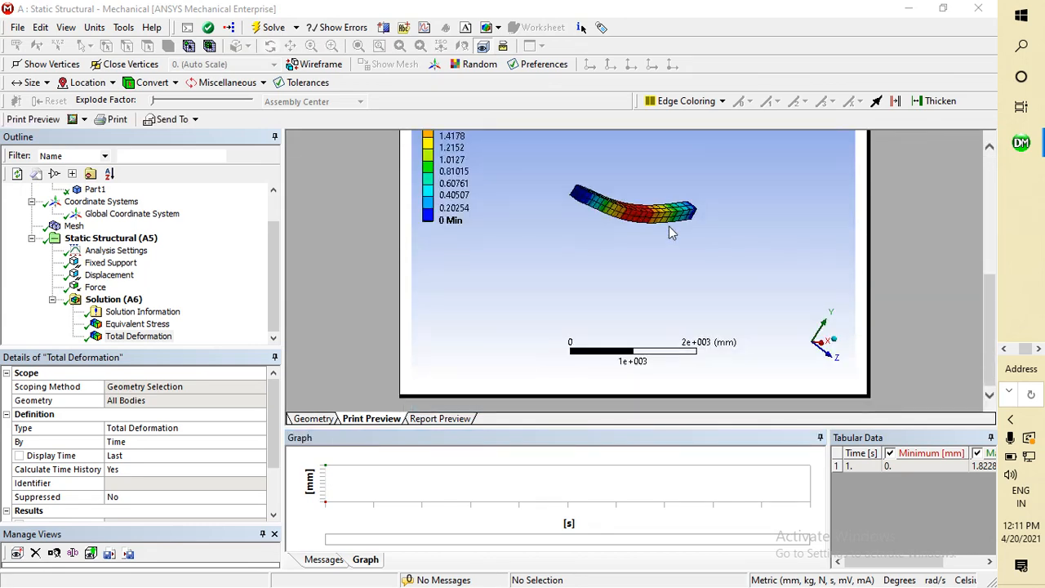
pyautogui.scroll(4, 670, 233)
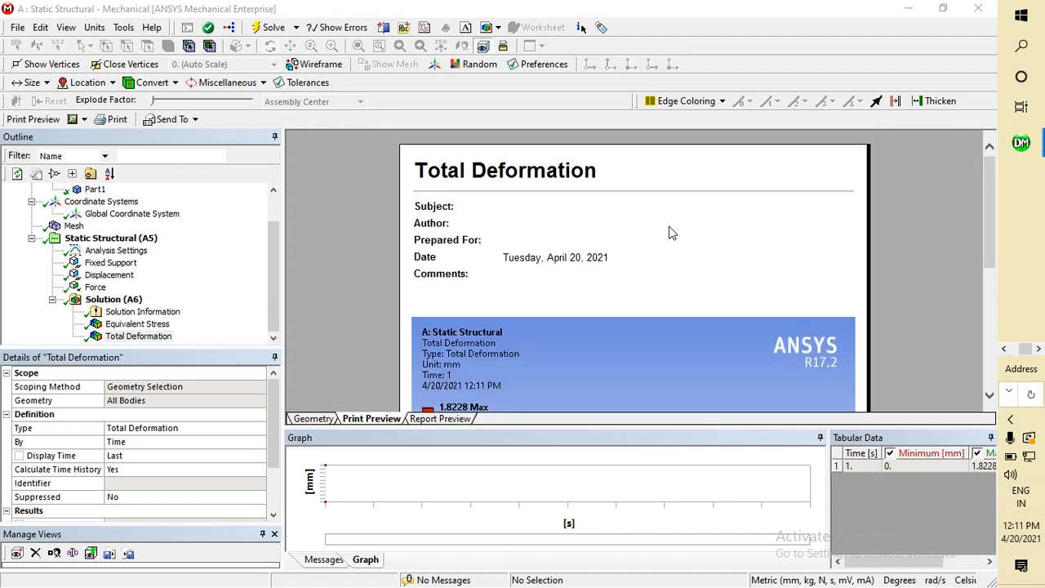
pyautogui.scroll(-4, 669, 234)
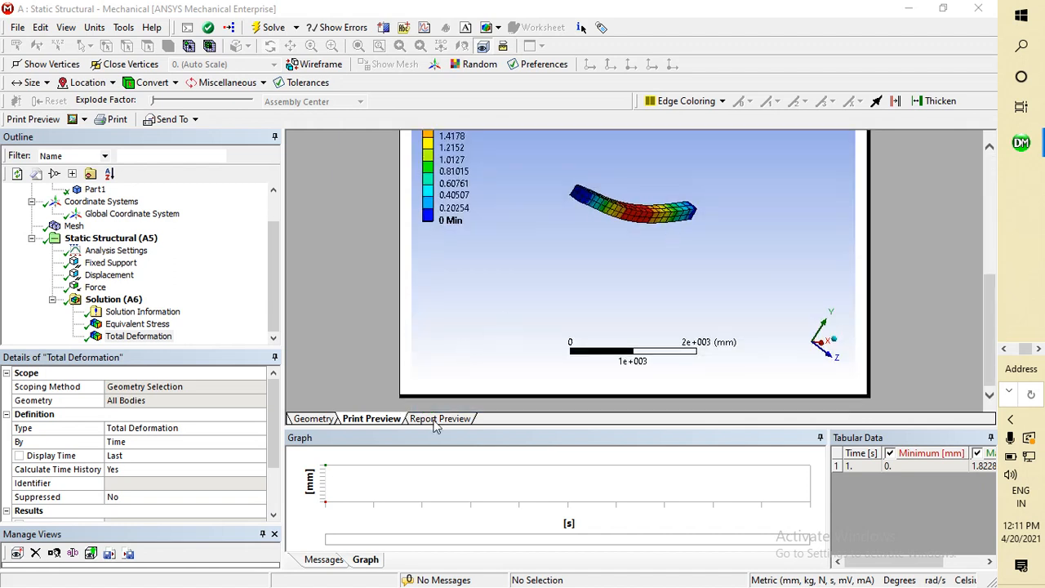
# - Generate the project's report preview and review its geometry, mesh, analysis and solution tables, returning to the title page
pyautogui.click(439, 419)
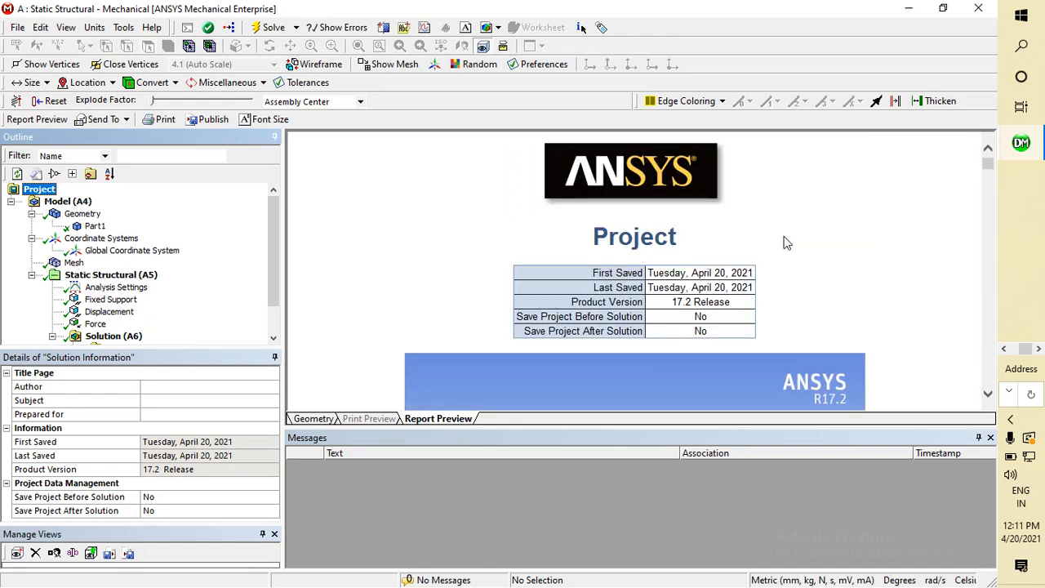
pyautogui.scroll(-10, 770, 248)
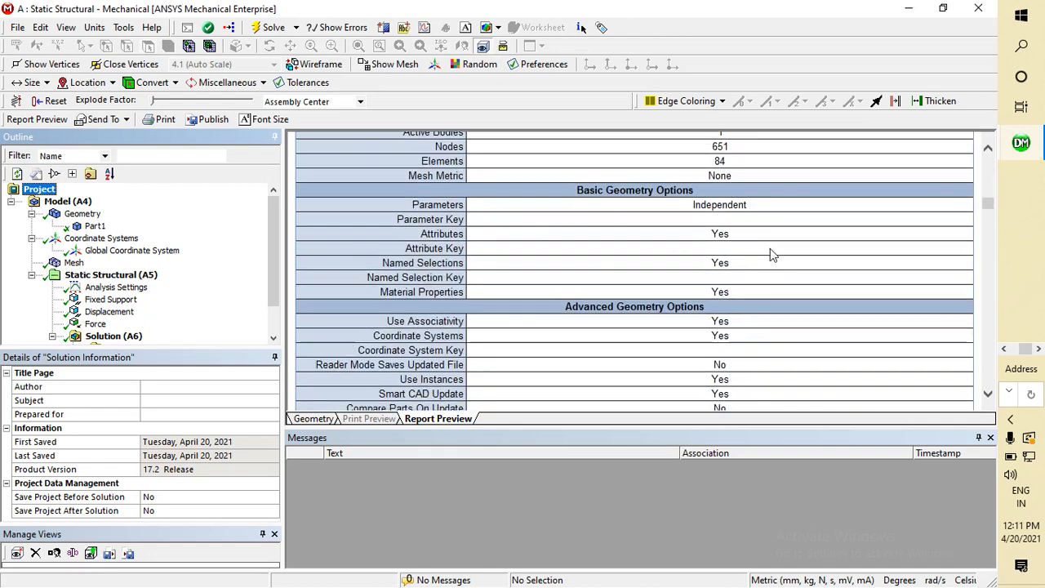
pyautogui.scroll(-15, 770, 248)
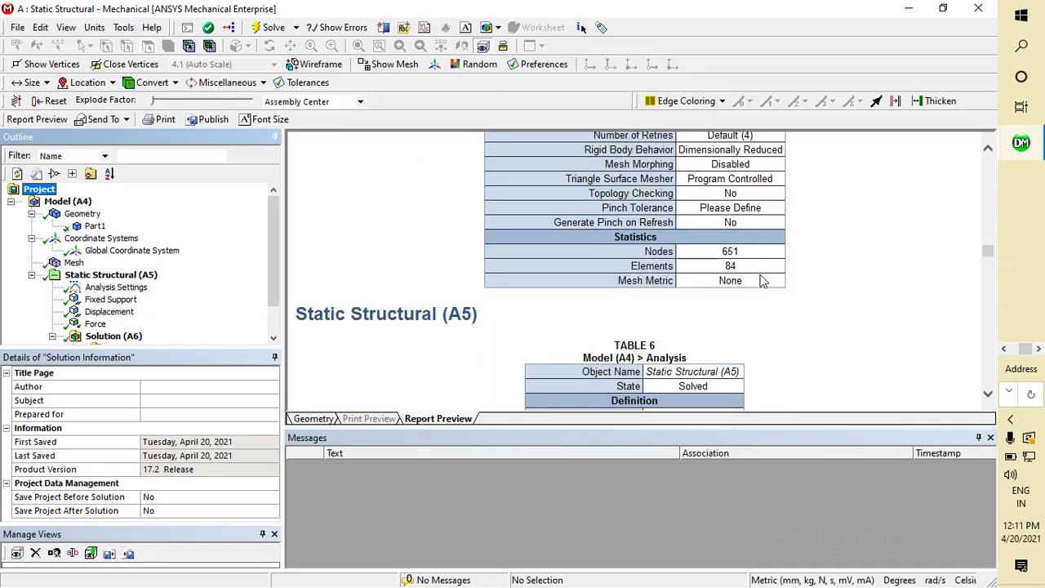
pyautogui.scroll(-15, 761, 278)
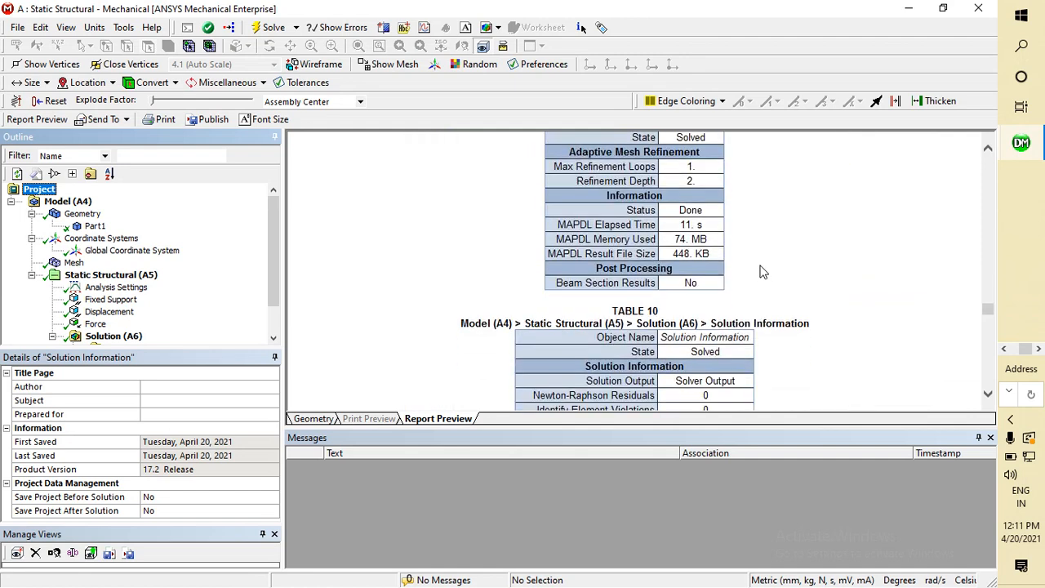
pyautogui.scroll(-5, 755, 261)
pyautogui.scroll(15, 751, 260)
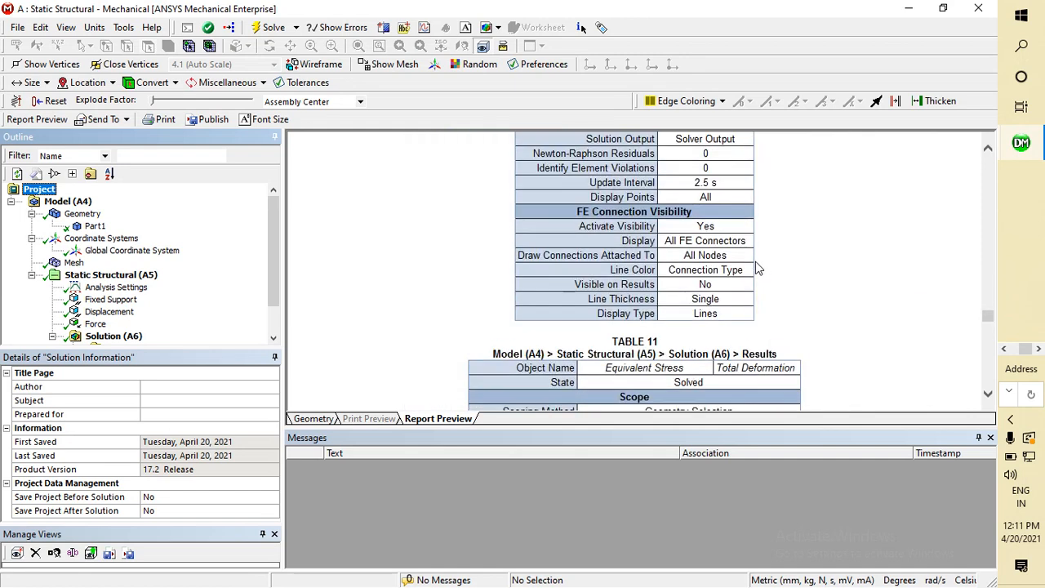
pyautogui.scroll(10, 743, 249)
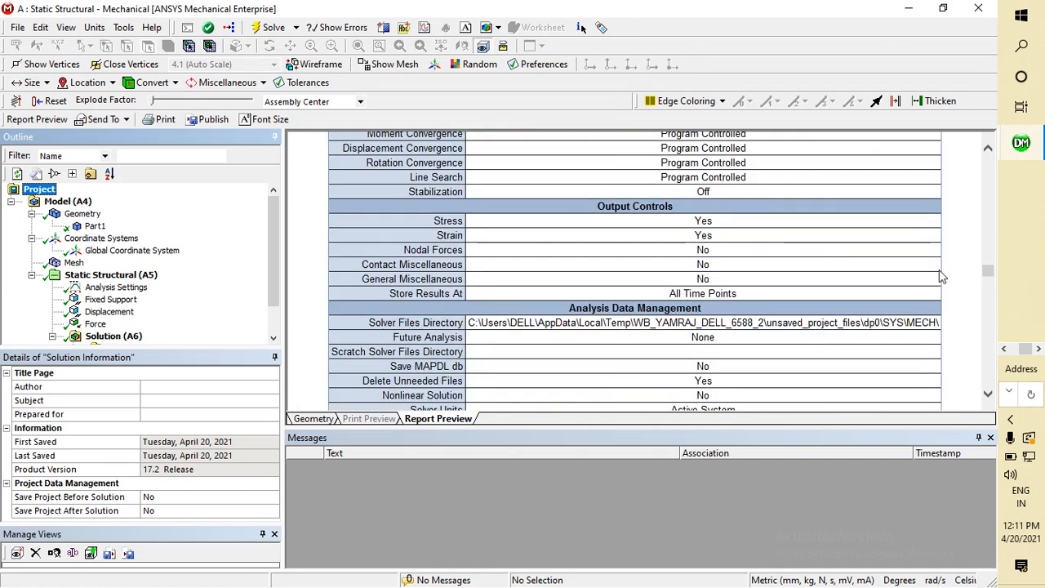
pyautogui.moveTo(988, 271); pyautogui.dragTo(989, 166)
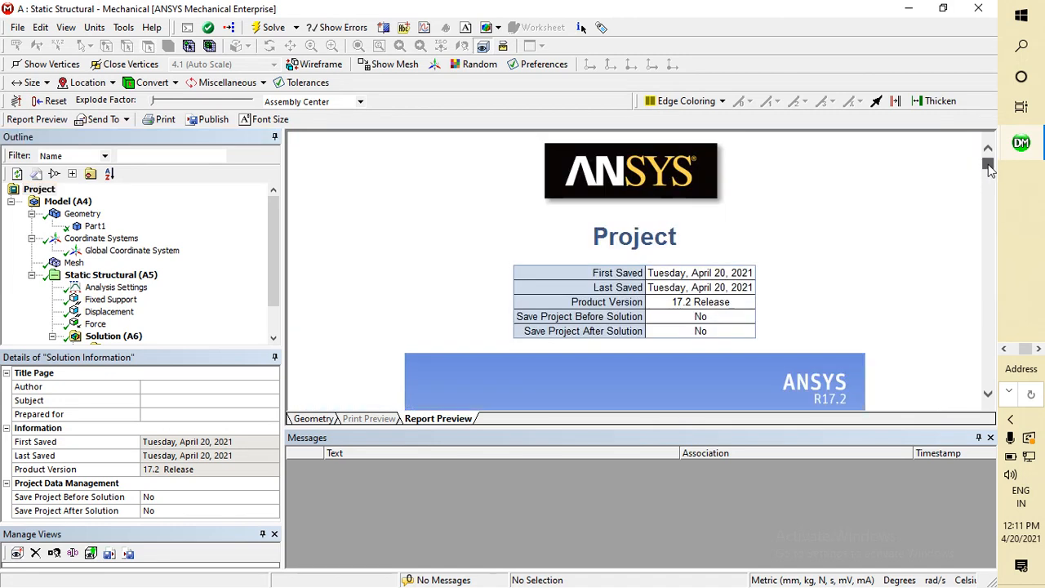